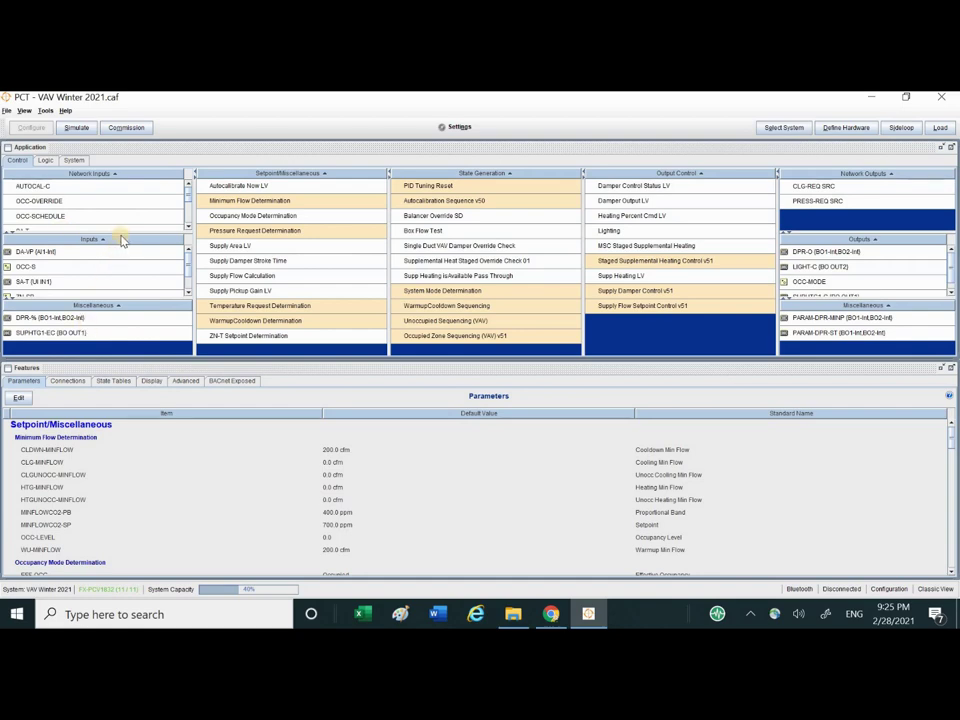
# Resize the Inputs, Outputs and Miscellaneous lists so the Inputs and Outputs entries show in full, and reverse the input-side Miscellaneous sort order.
pyautogui.moveTo(120, 232); pyautogui.dragTo(120, 199)
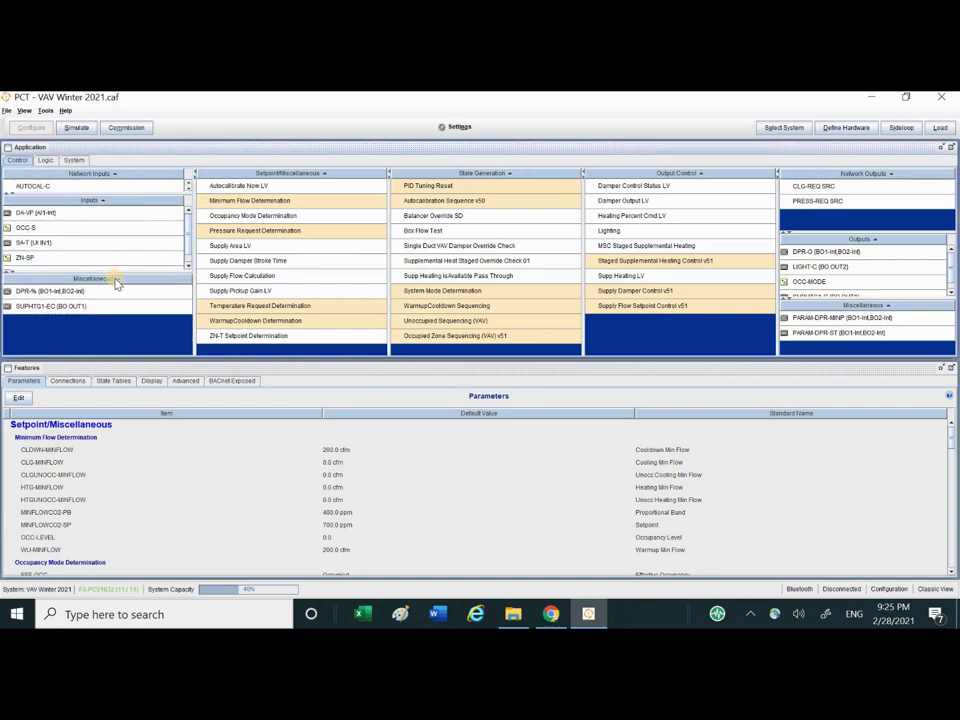
pyautogui.click(117, 279)
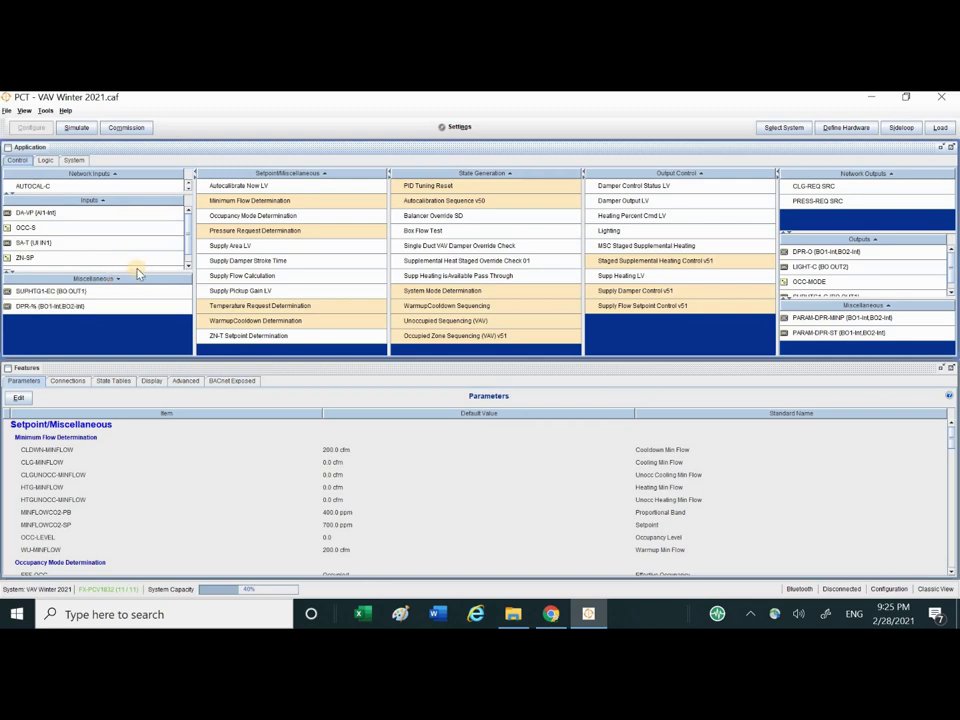
pyautogui.moveTo(120, 276); pyautogui.dragTo(127, 307)
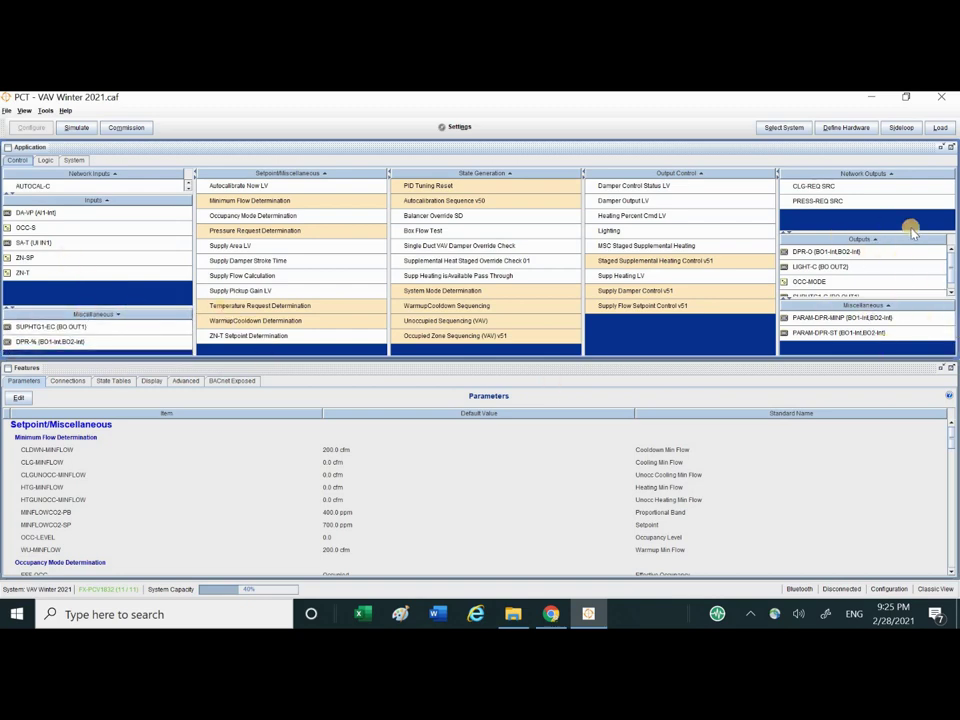
pyautogui.moveTo(901, 240); pyautogui.dragTo(899, 217)
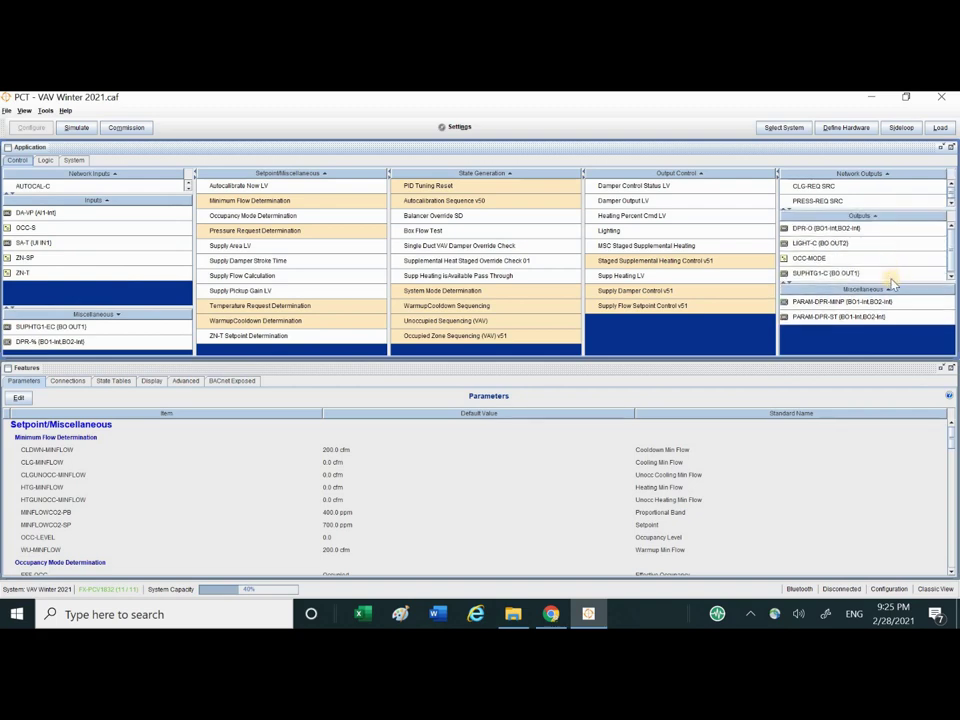
pyautogui.moveTo(890, 281)
pyautogui.mouseDown()
pyautogui.moveTo(887, 306)
pyautogui.moveTo(895, 303)
pyautogui.mouseUp()
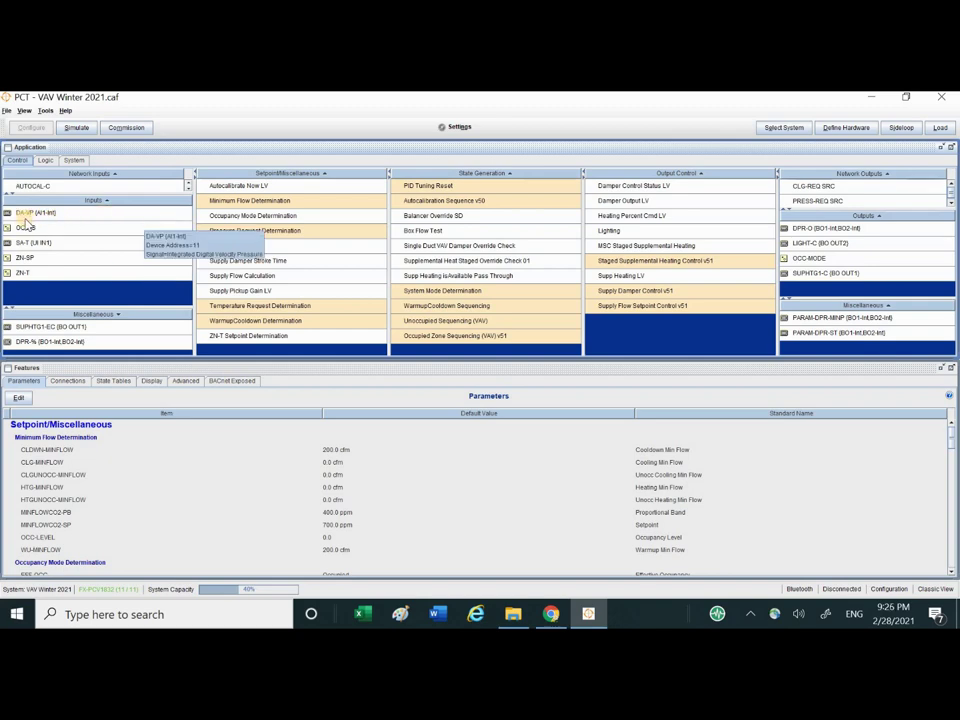
# Edit the OCC-S occupancy status input, choose UnOccupied as the O1 default value, check the Relinquish Default options, and apply.
pyautogui.click(86, 226)
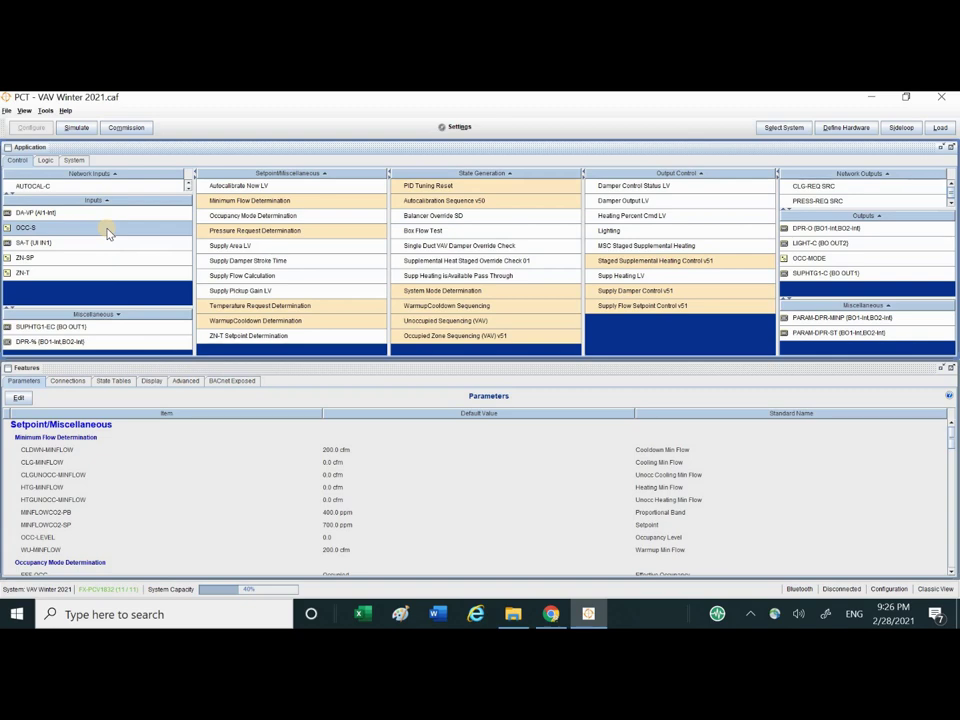
pyautogui.moveTo(114, 231)
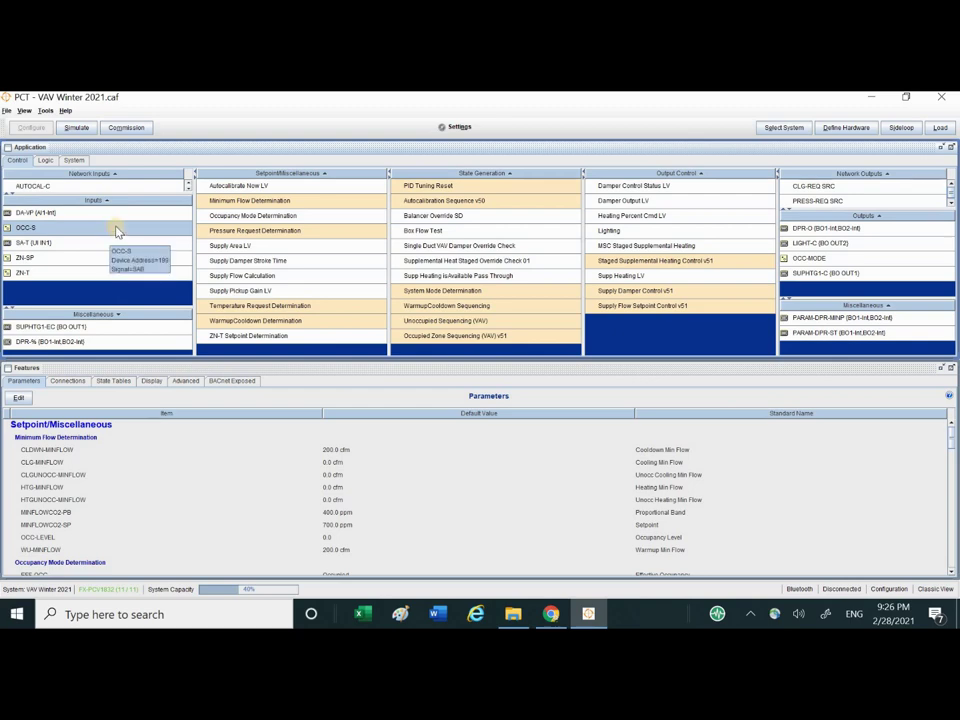
pyautogui.doubleClick(114, 227)
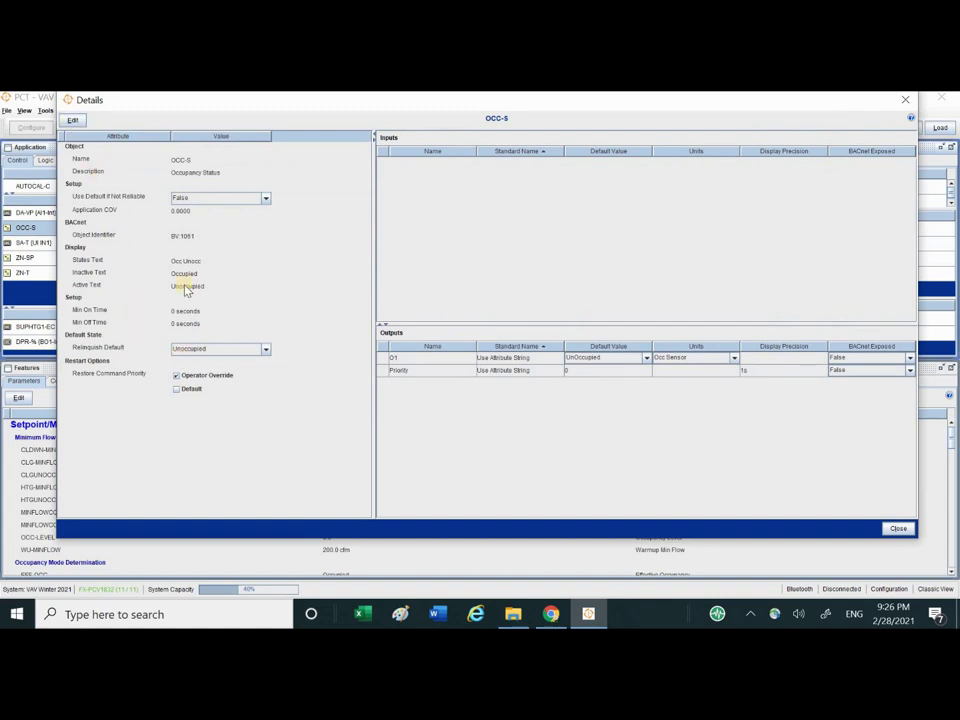
pyautogui.click(68, 120)
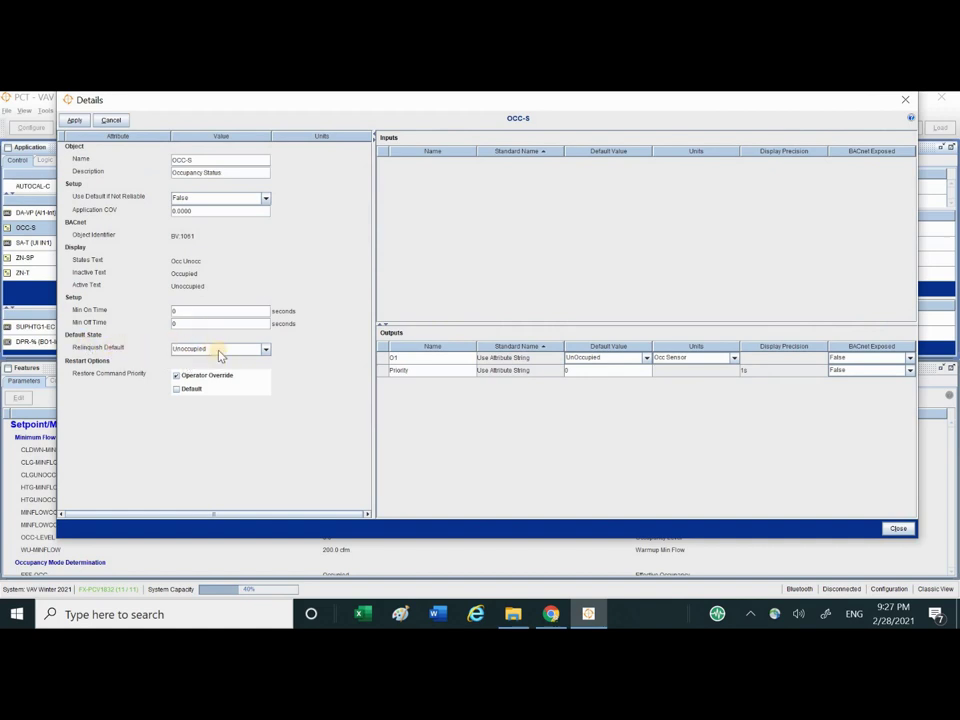
pyautogui.click(596, 360)
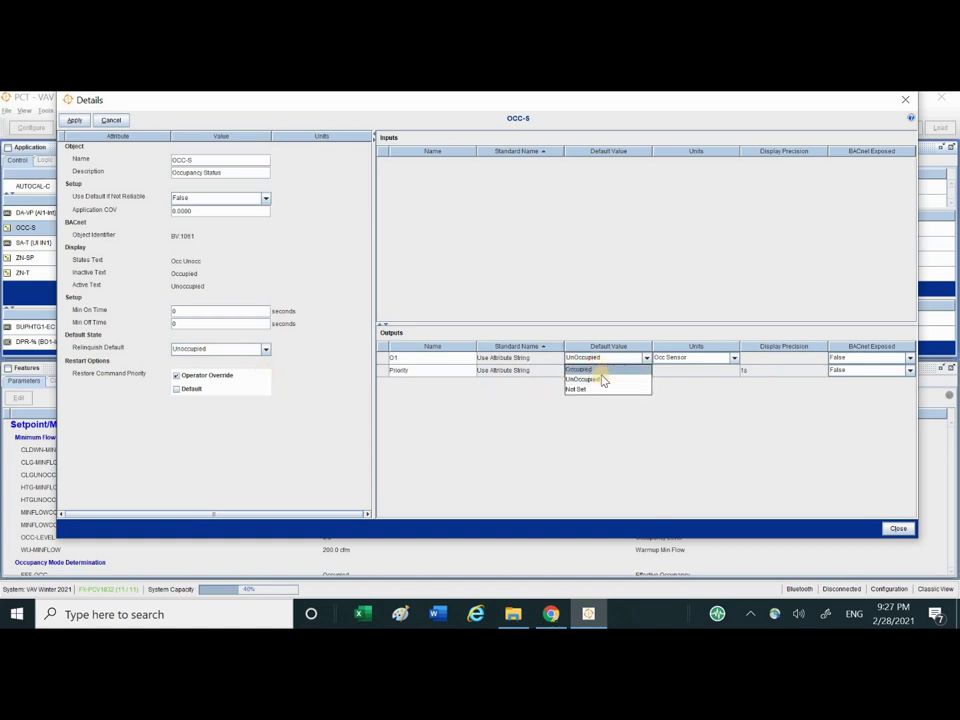
pyautogui.click(602, 379)
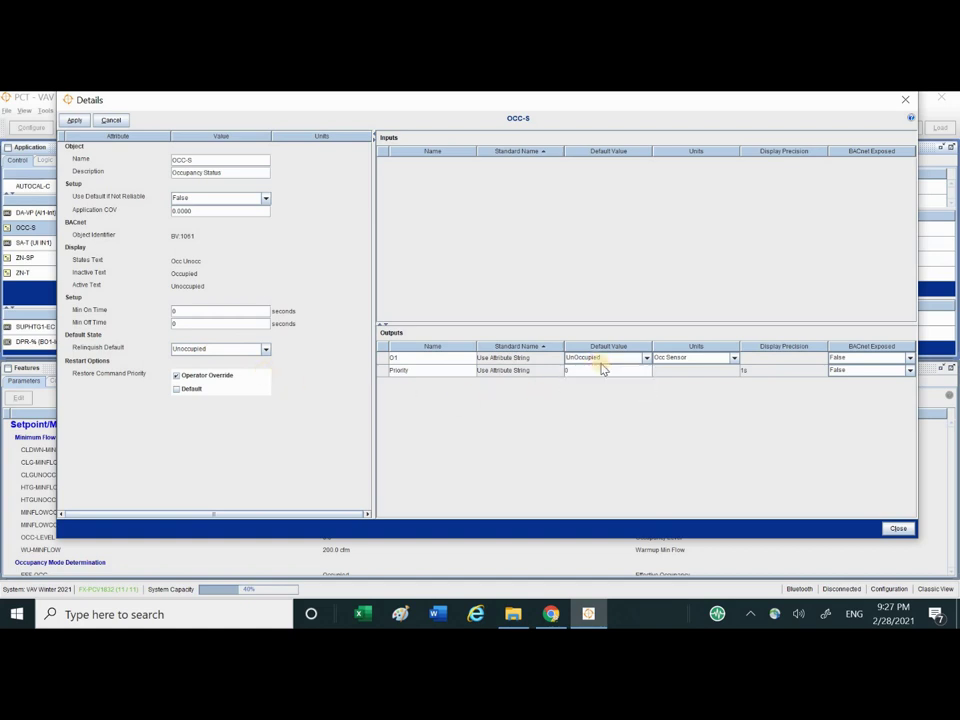
pyautogui.click(240, 349)
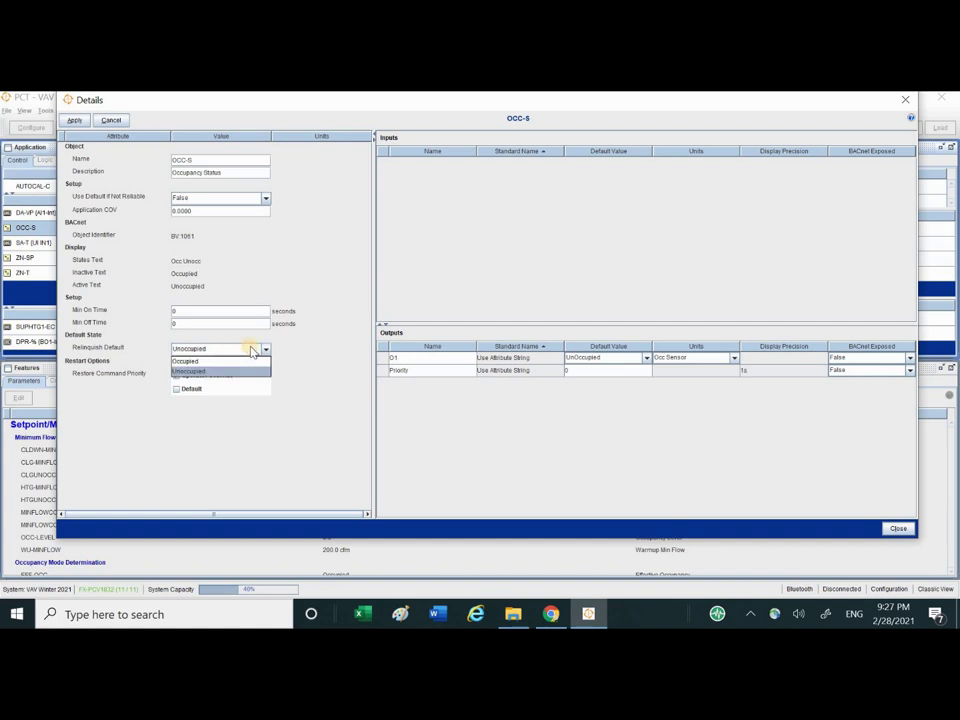
pyautogui.click(714, 363)
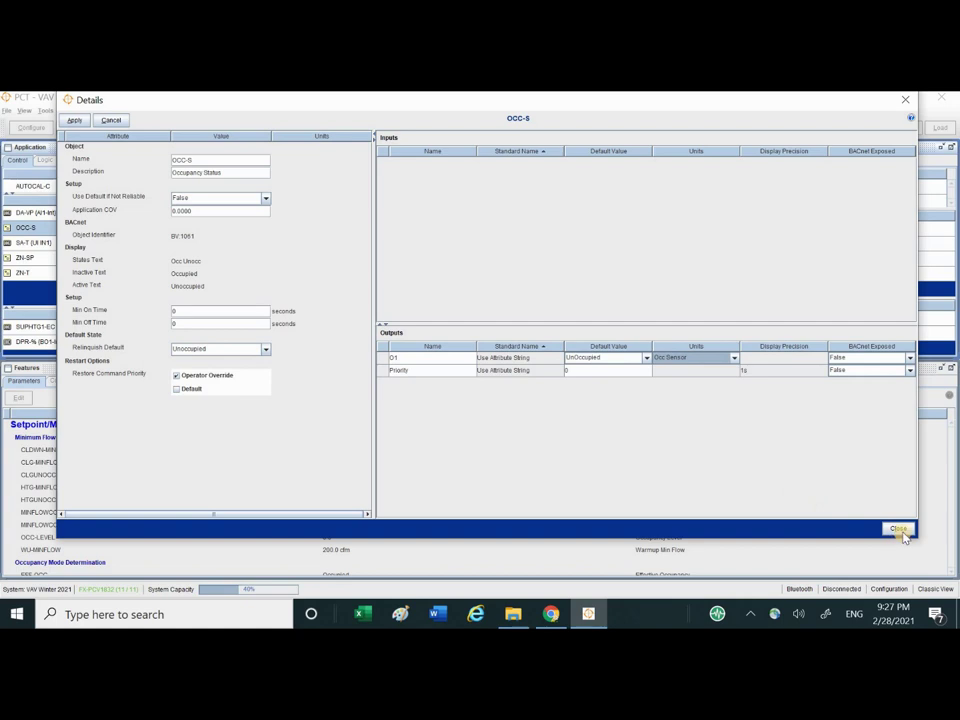
pyautogui.click(74, 120)
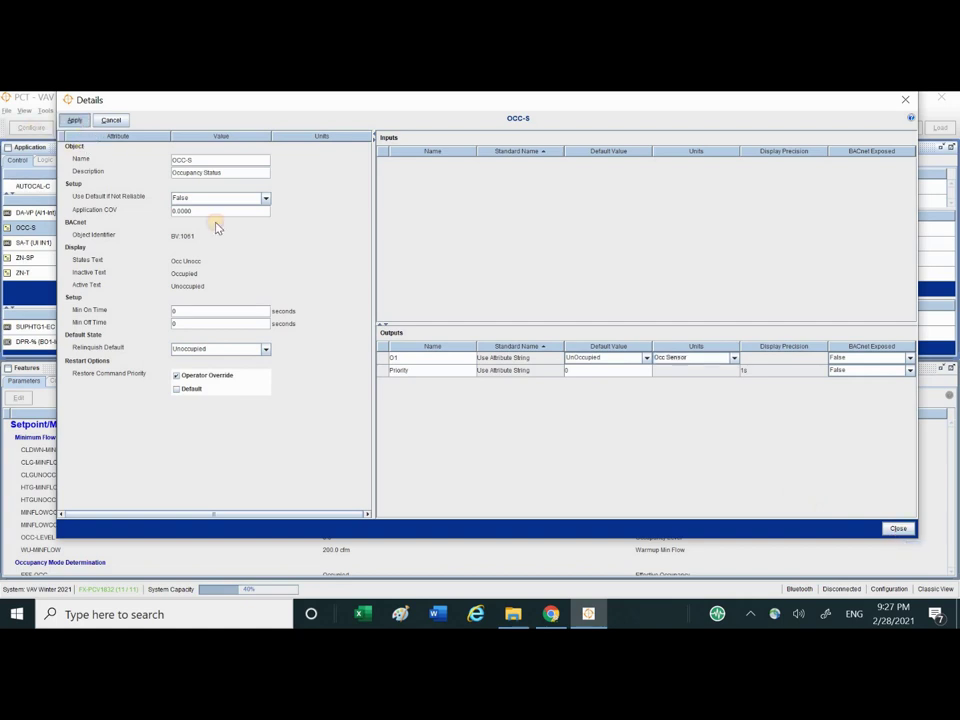
pyautogui.click(898, 528)
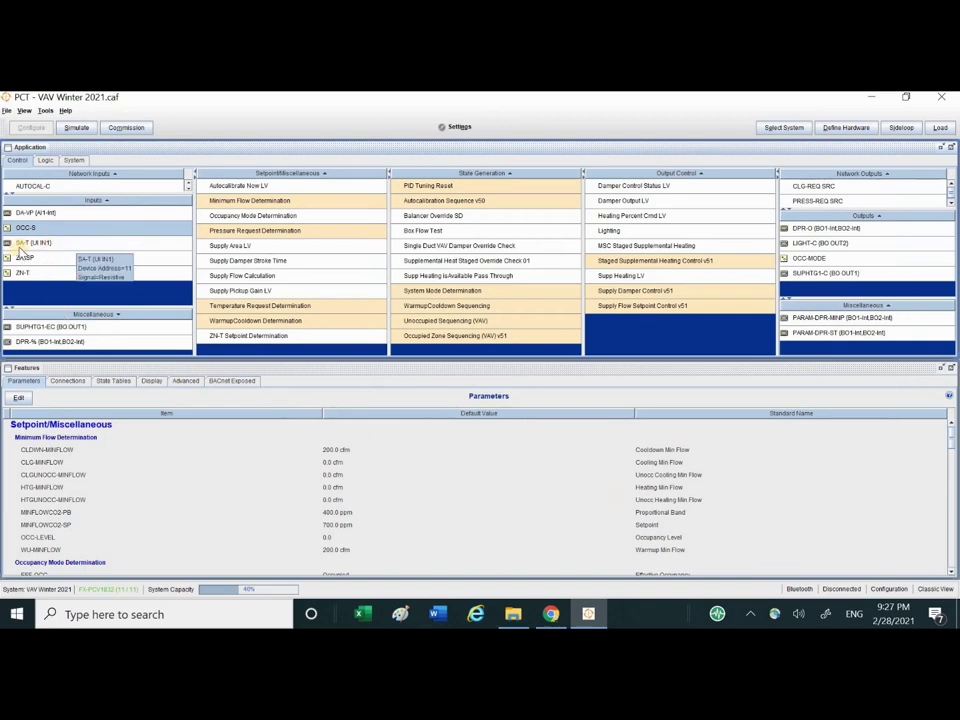
# Open the ZN-SP zone setpoint for editing, review its limits and O1 default value, and apply without changing them.
pyautogui.click(86, 243)
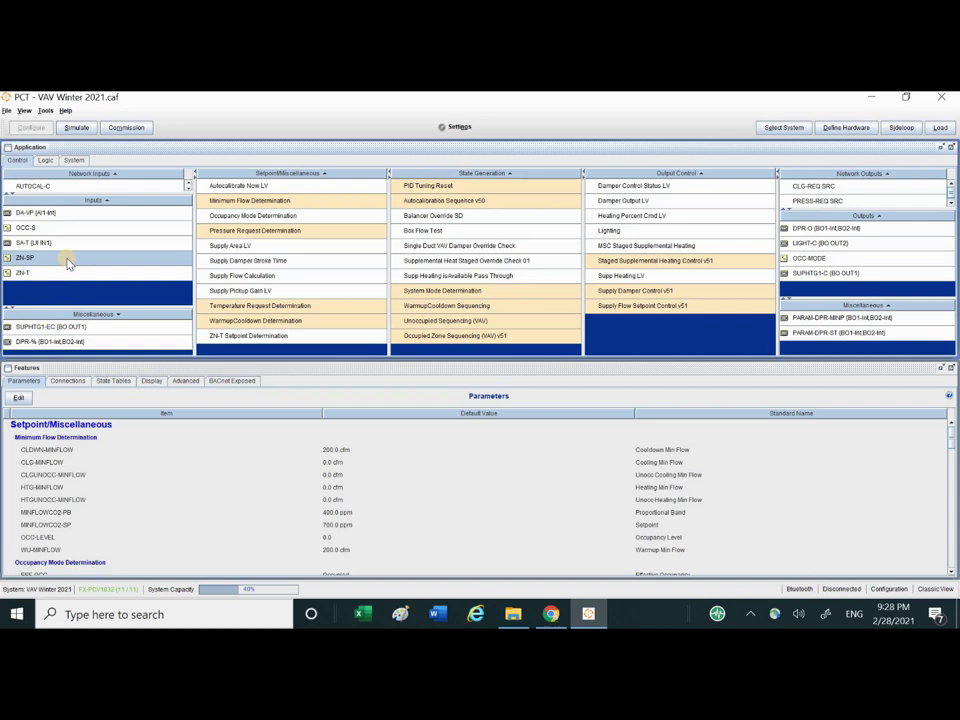
pyautogui.click(67, 260)
pyautogui.moveTo(113, 265)
pyautogui.doubleClick(113, 265)
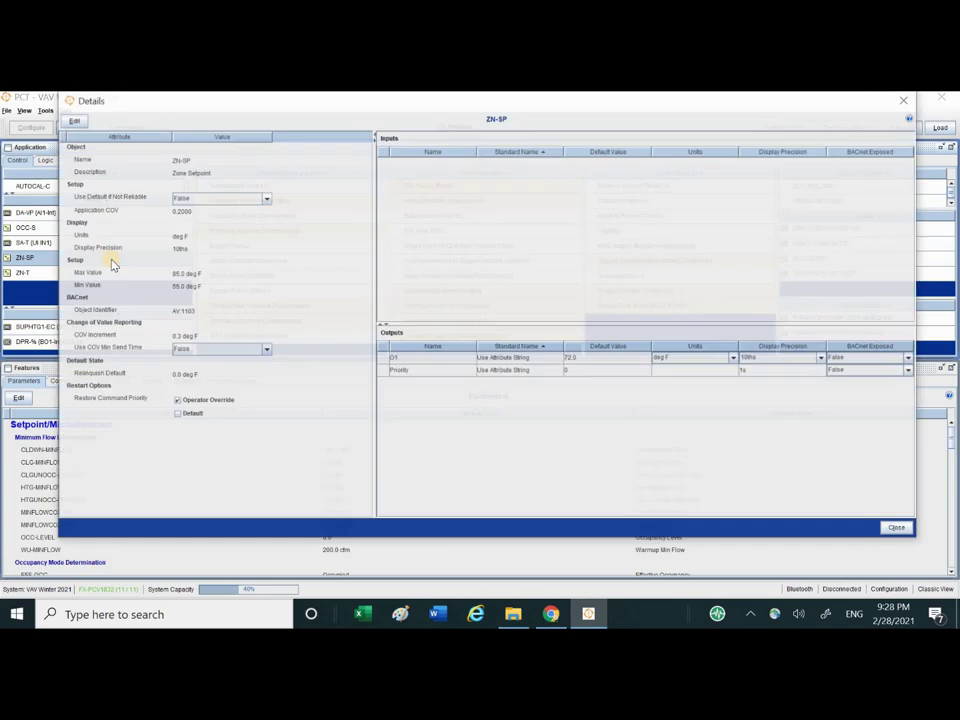
pyautogui.click(72, 120)
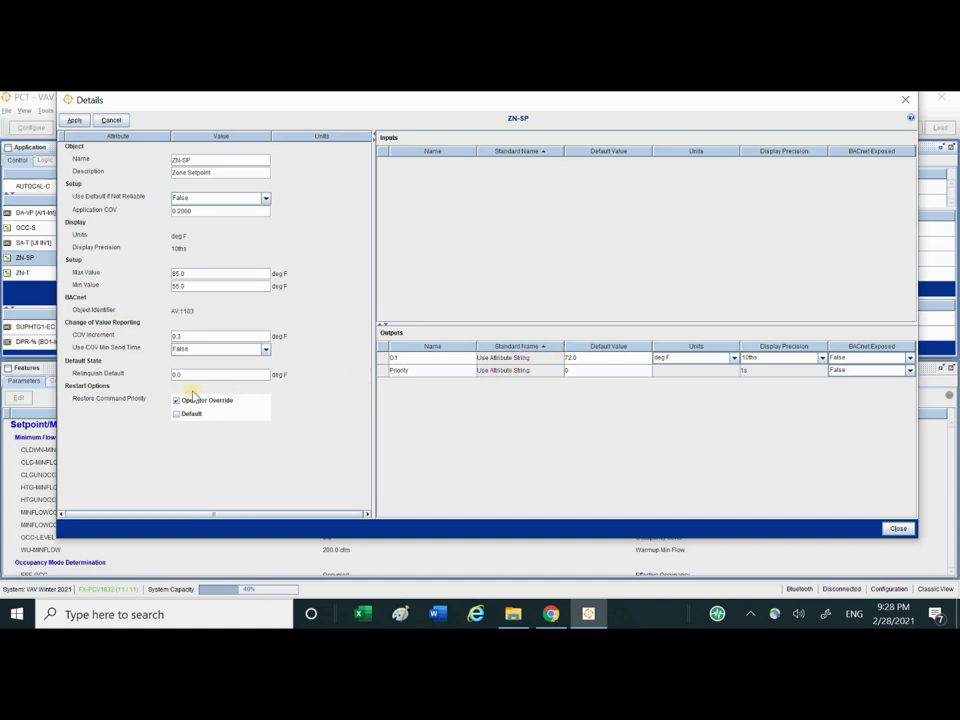
pyautogui.doubleClick(580, 358)
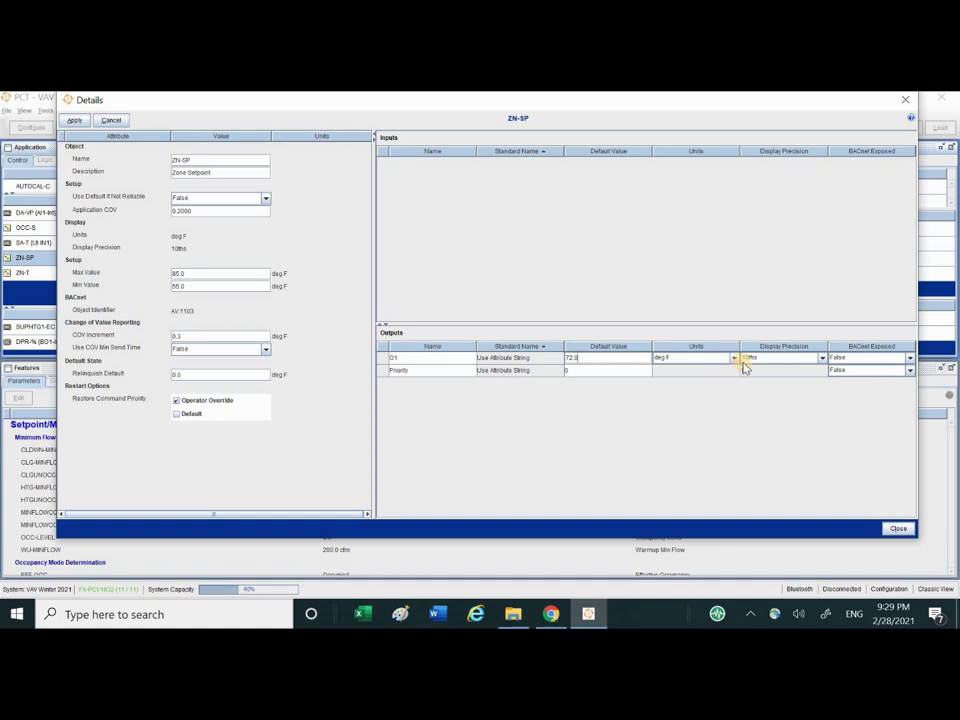
pyautogui.click(78, 122)
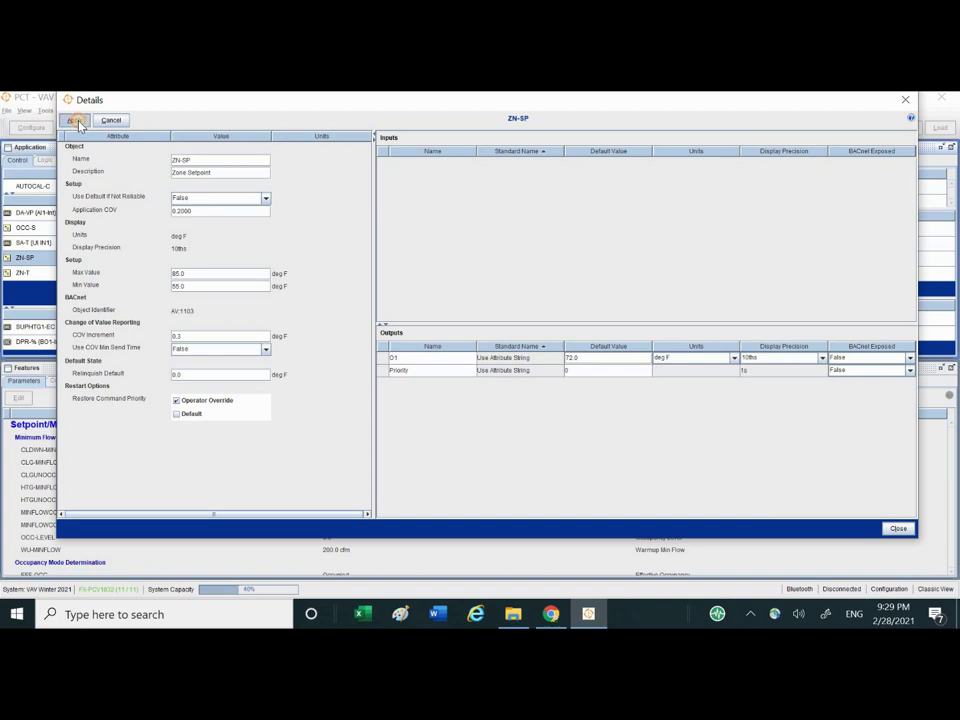
pyautogui.click(896, 530)
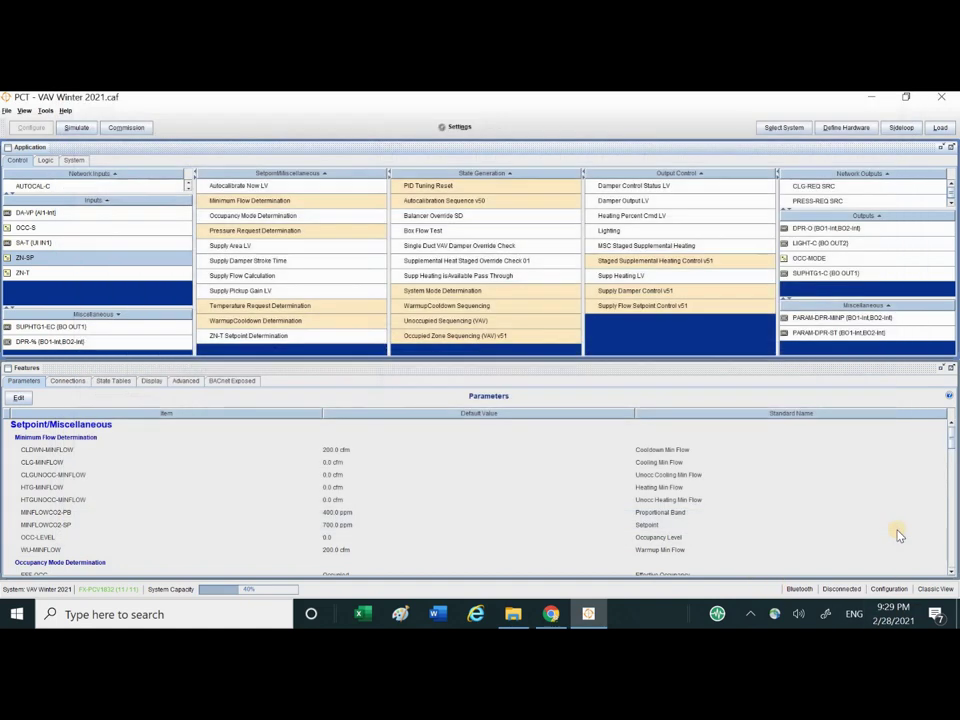
# Edit the ZN-T zone temperature input, choose deg F as the O1 output's units, and apply.
pyautogui.click(86, 277)
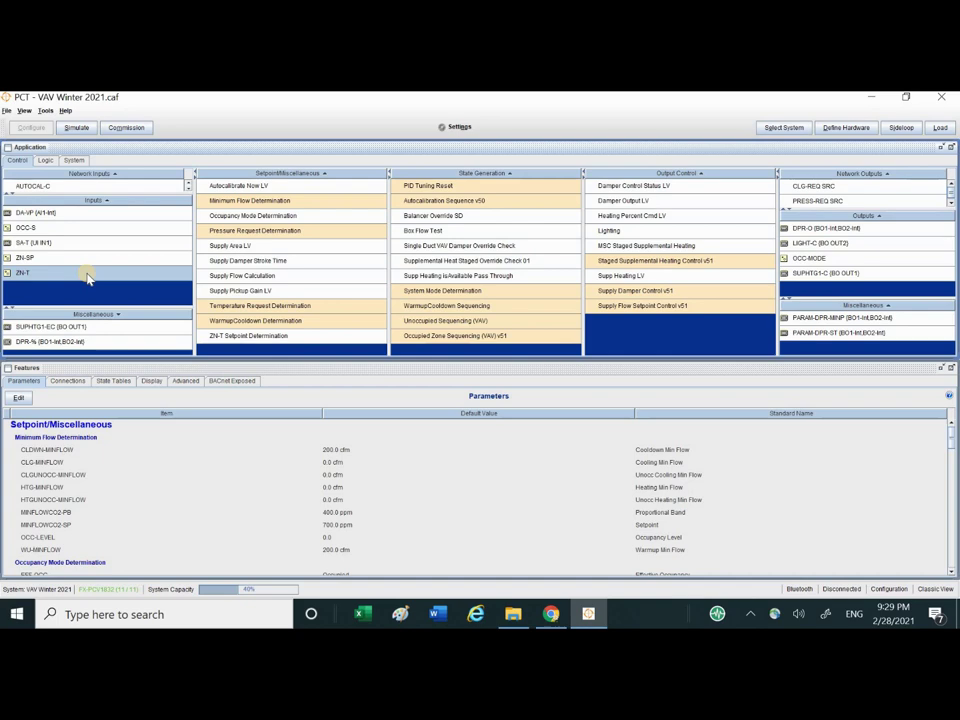
pyautogui.moveTo(122, 276)
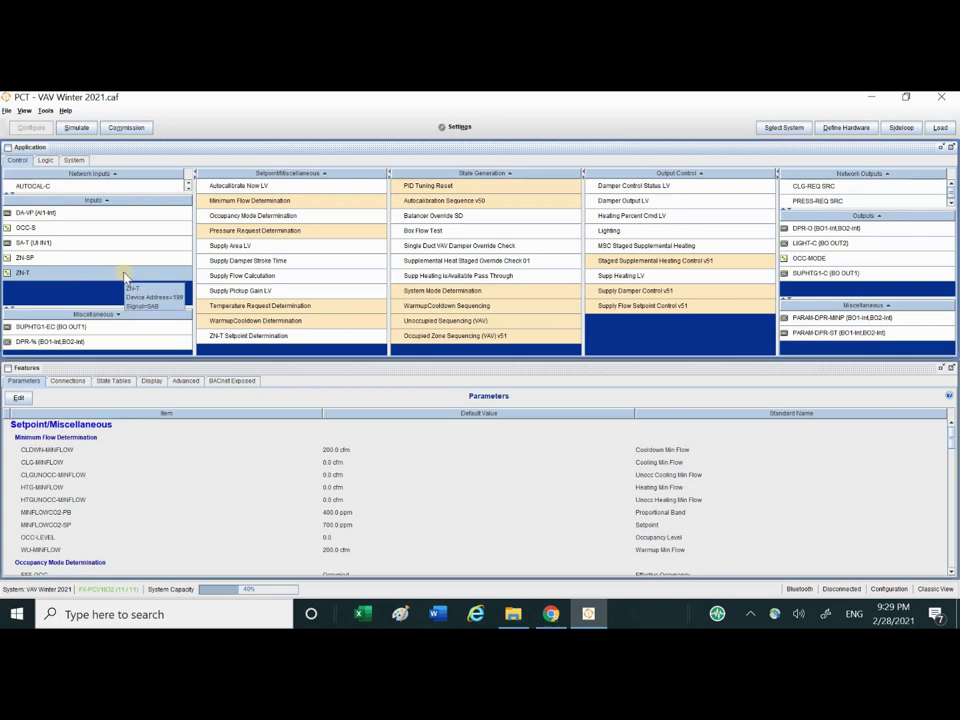
pyautogui.doubleClick(124, 274)
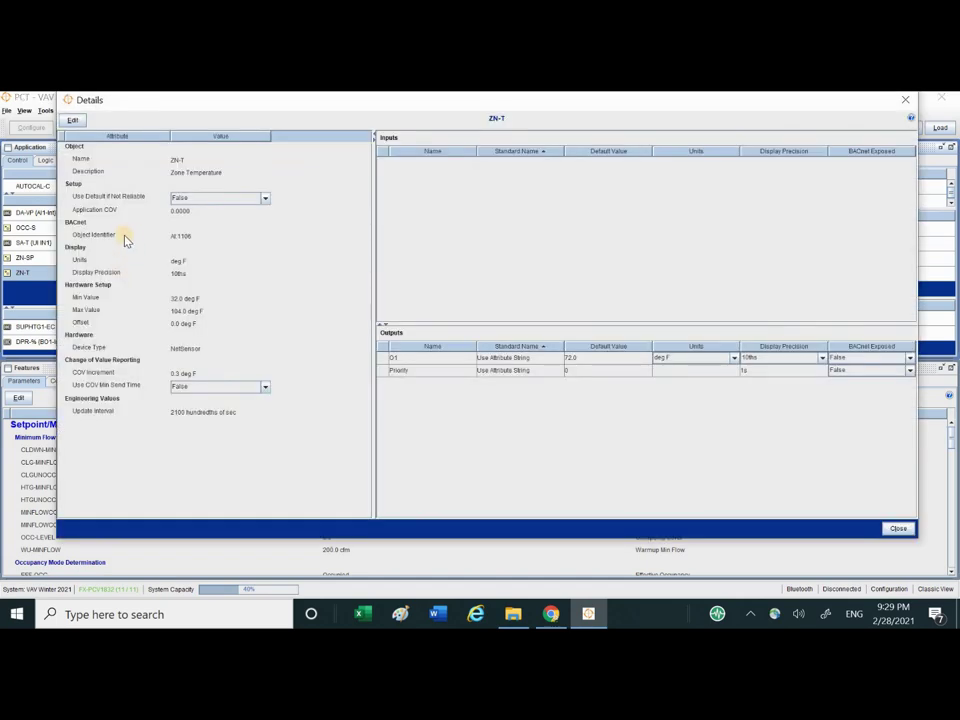
pyautogui.click(74, 120)
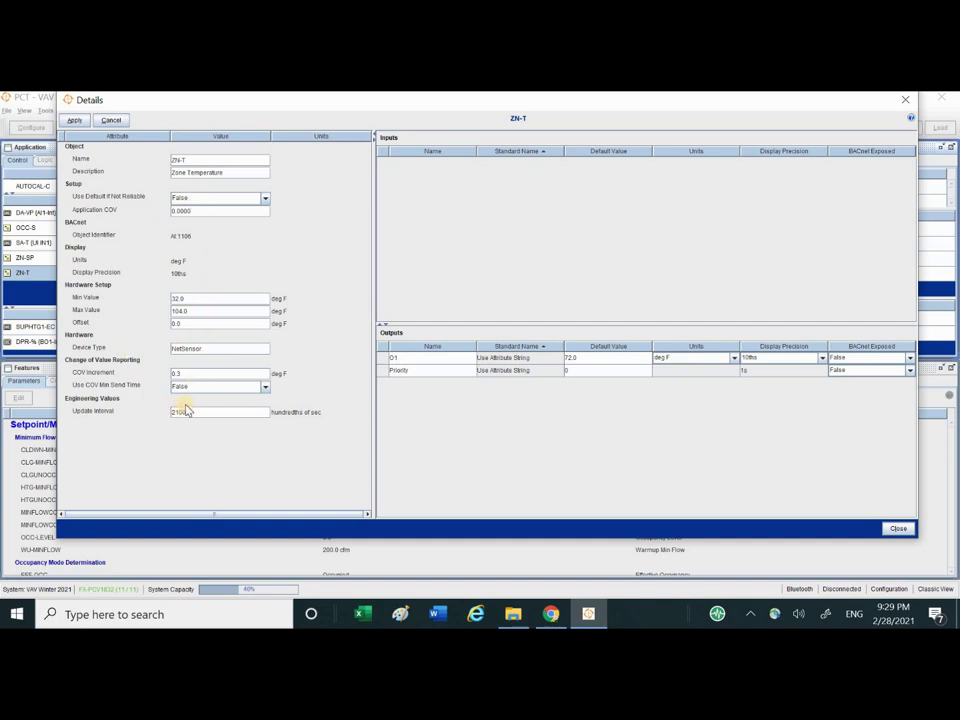
pyautogui.doubleClick(572, 358)
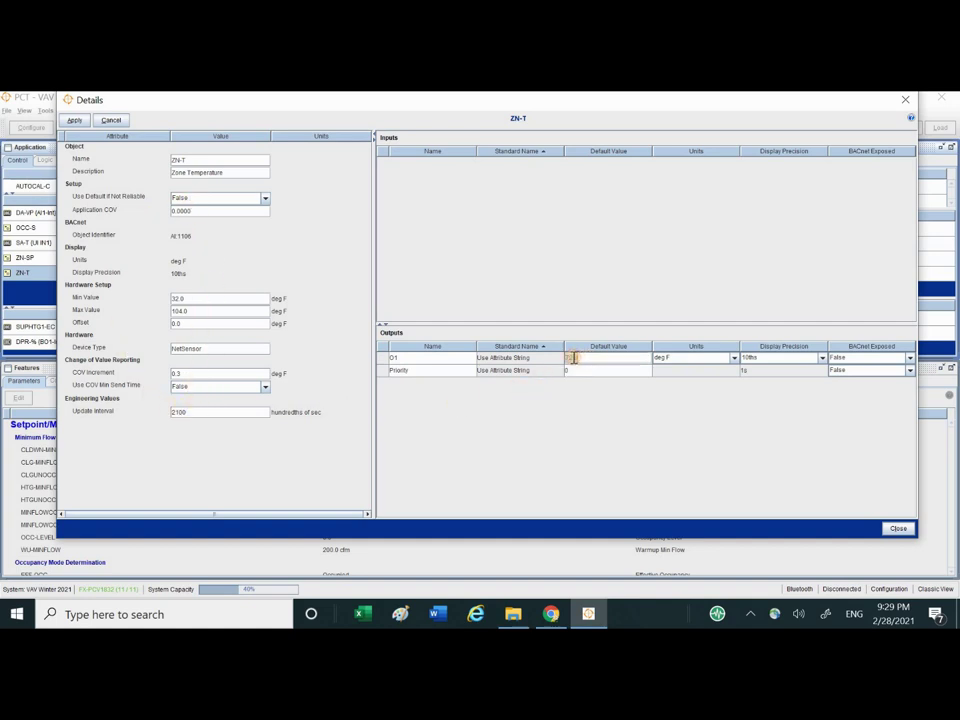
pyautogui.click(674, 360)
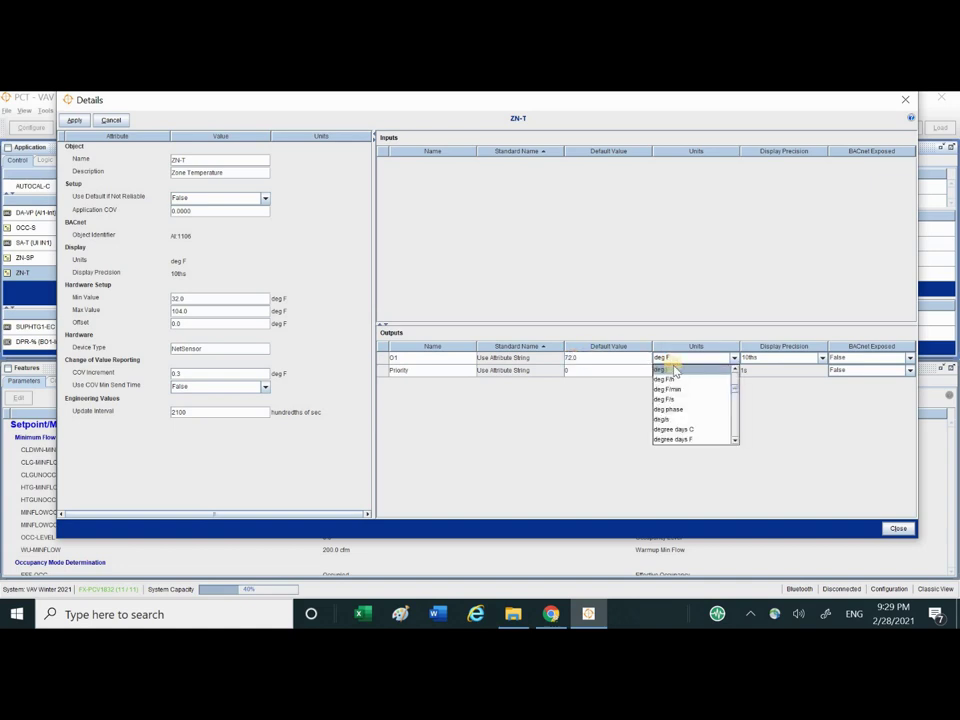
pyautogui.click(668, 370)
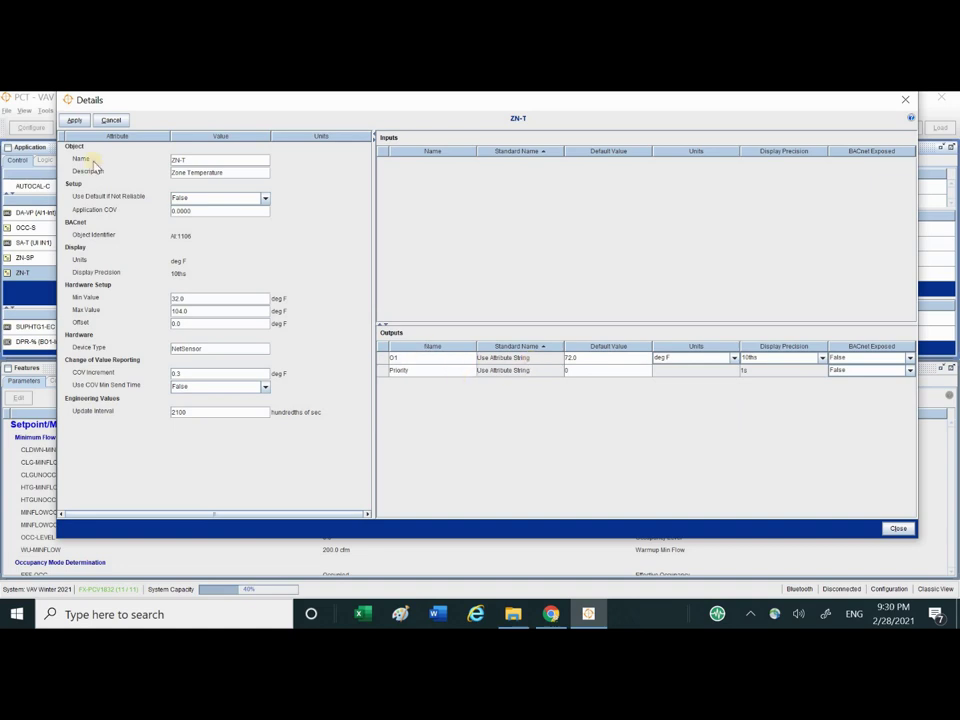
pyautogui.click(73, 120)
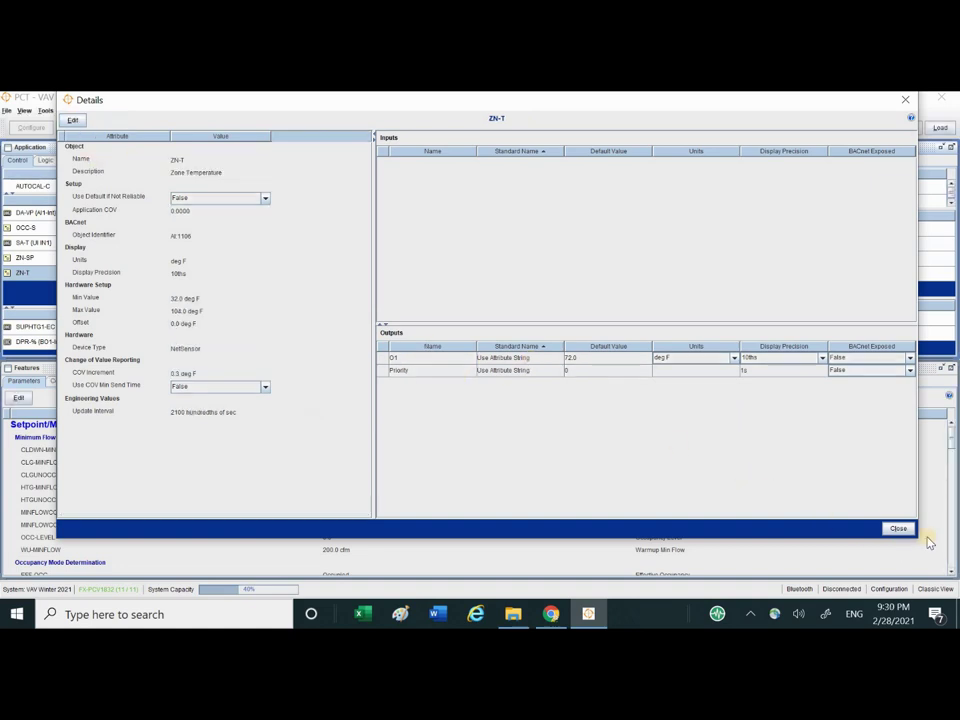
pyautogui.click(898, 528)
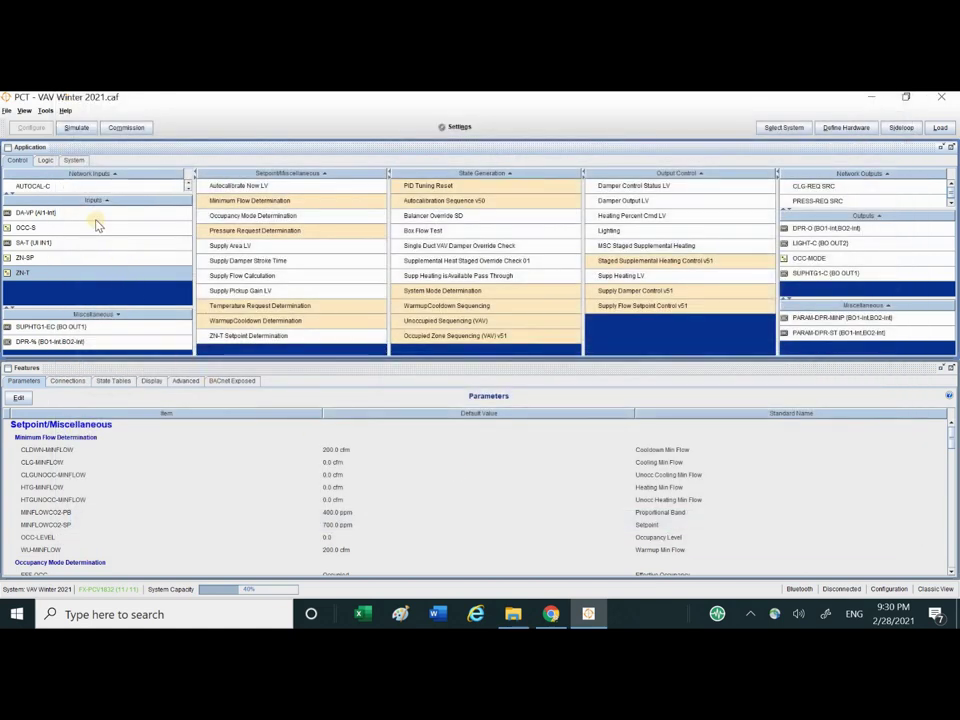
# Examine the Area input in the Supply Flow Calculation details, and close them without applying changes.
pyautogui.moveTo(74, 281)
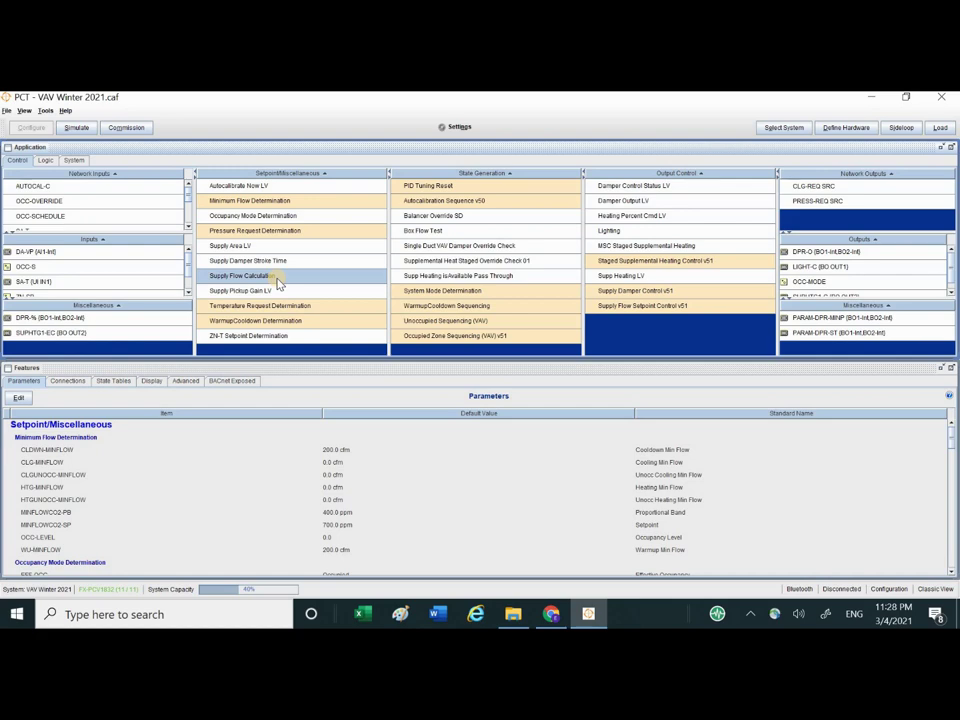
pyautogui.doubleClick(278, 281)
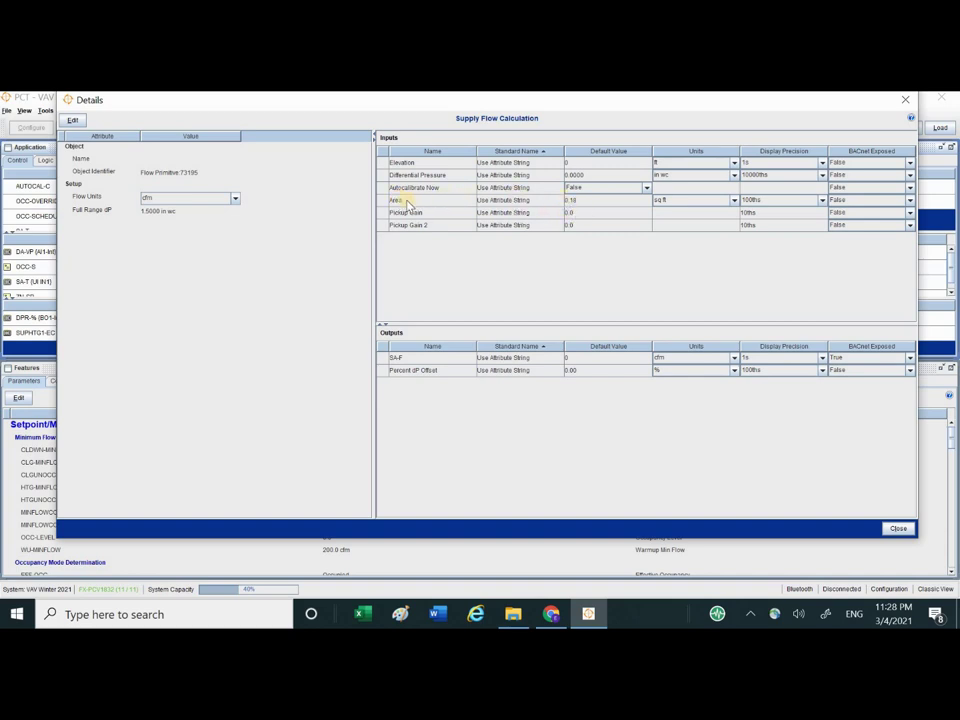
pyautogui.click(72, 120)
pyautogui.click(397, 199)
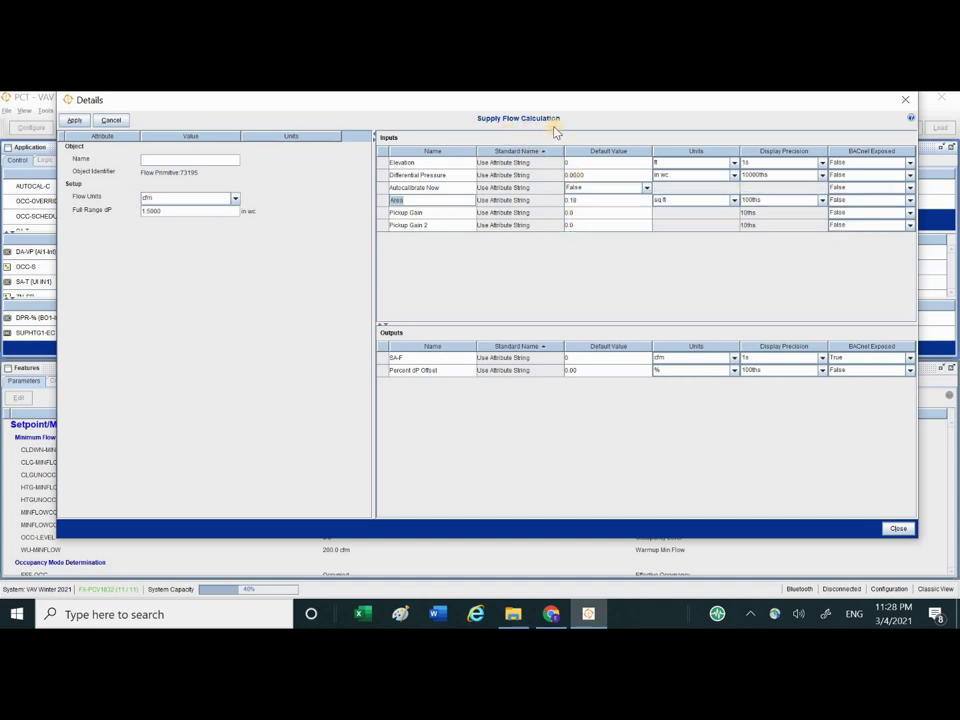
pyautogui.click(899, 530)
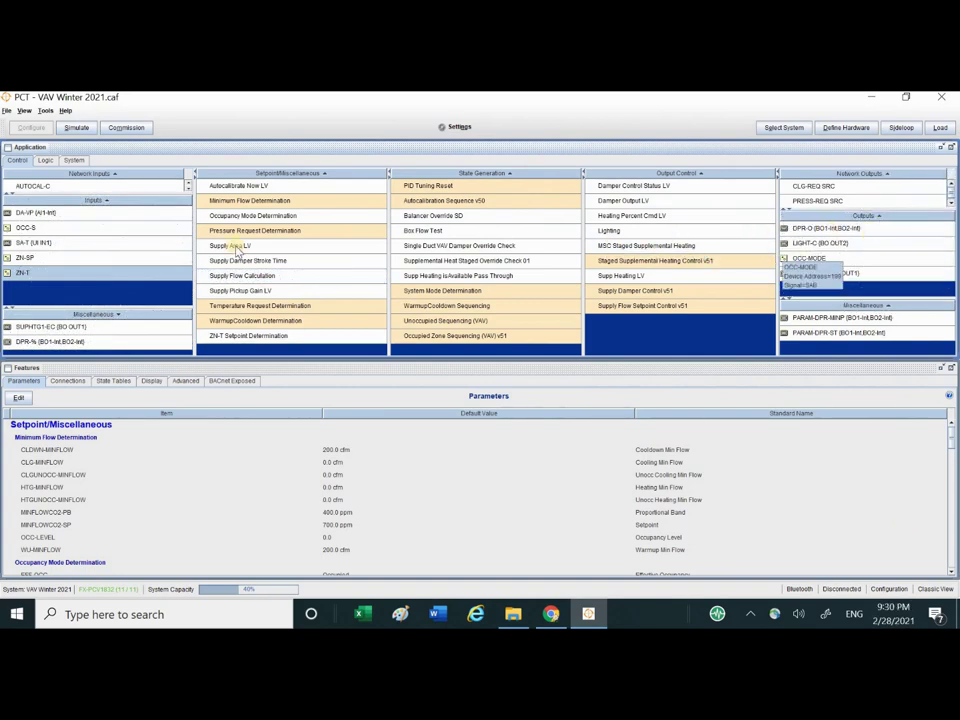
# Check the signal type of the DPR-O damper output and confirm Integrated as its current signal.
pyautogui.moveTo(63, 217)
pyautogui.moveTo(870, 234)
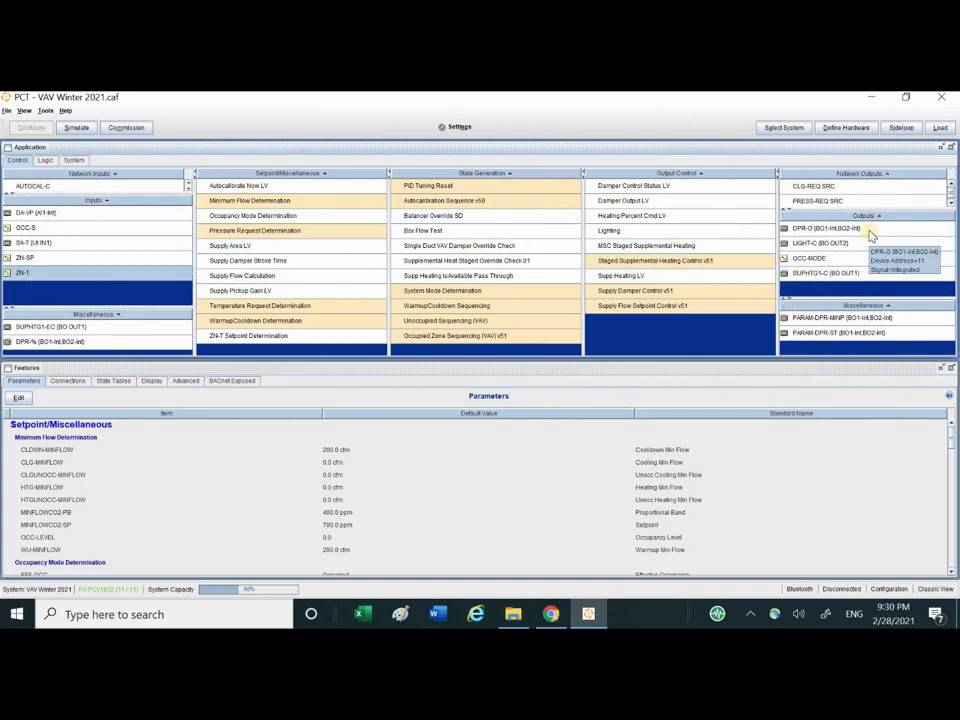
pyautogui.rightClick(869, 232)
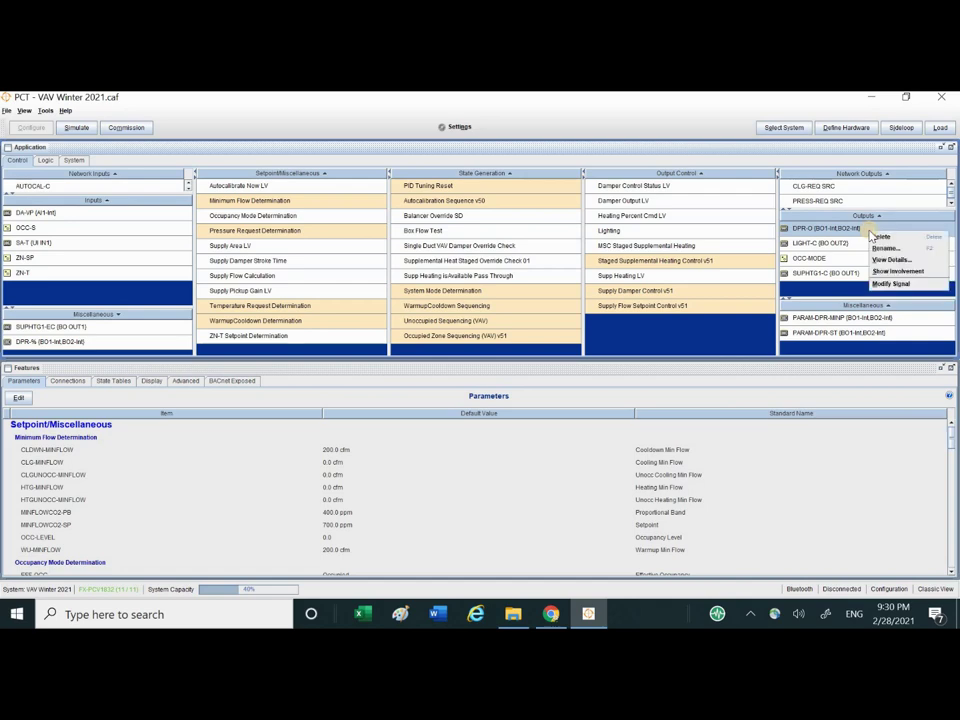
pyautogui.click(895, 284)
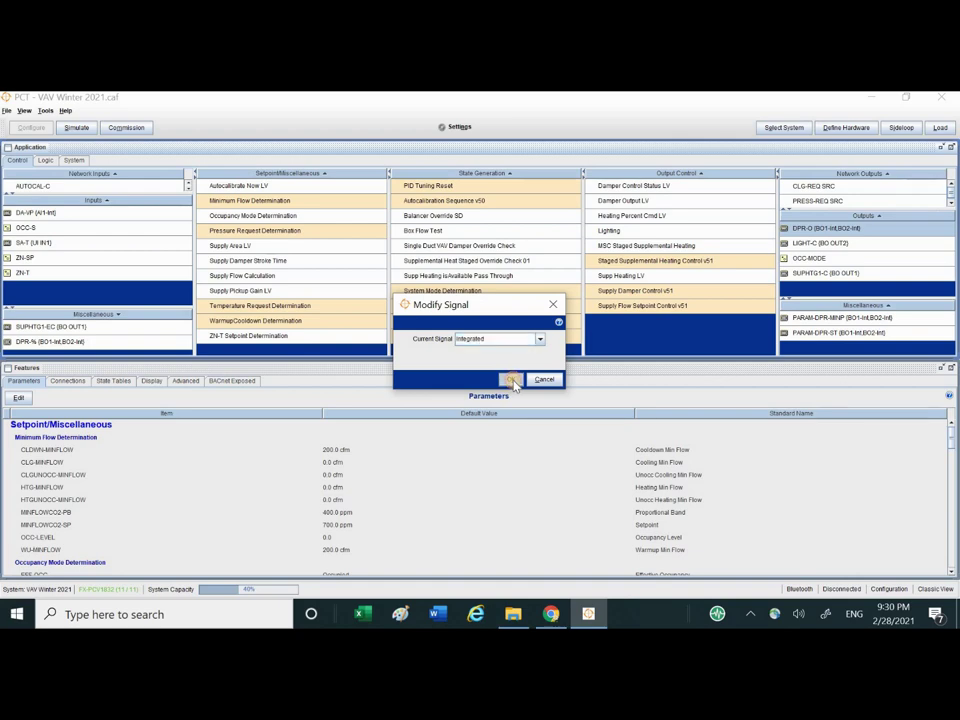
pyautogui.click(511, 380)
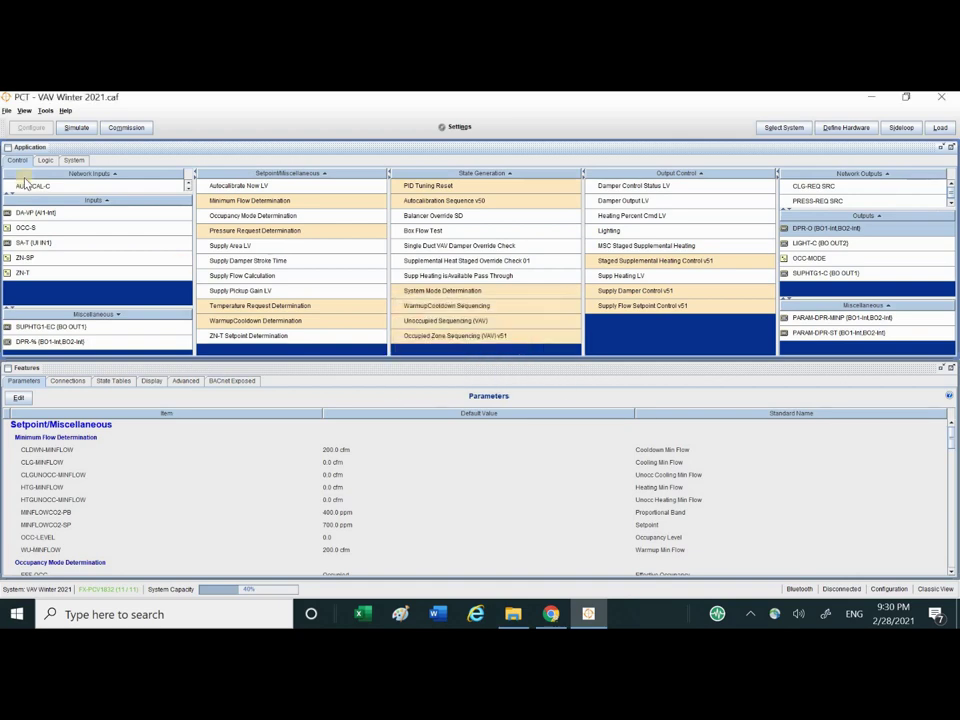
# Open the DA-VP velocity pressure input for editing, review its Process ID and O1 units, and apply without changing them.
pyautogui.doubleClick(74, 213)
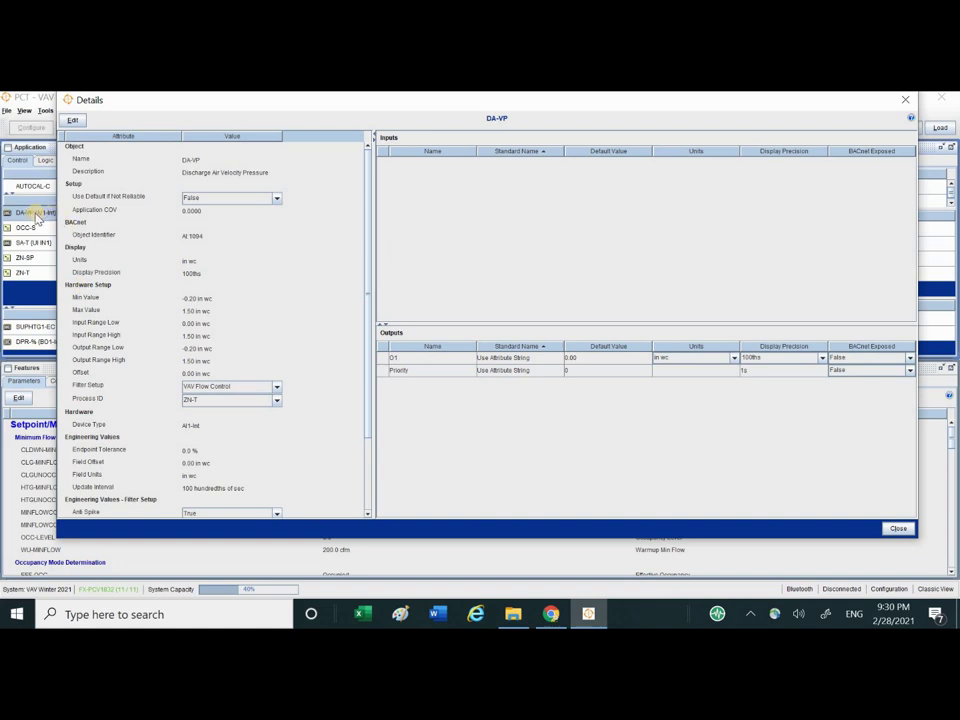
pyautogui.click(187, 401)
pyautogui.click(72, 120)
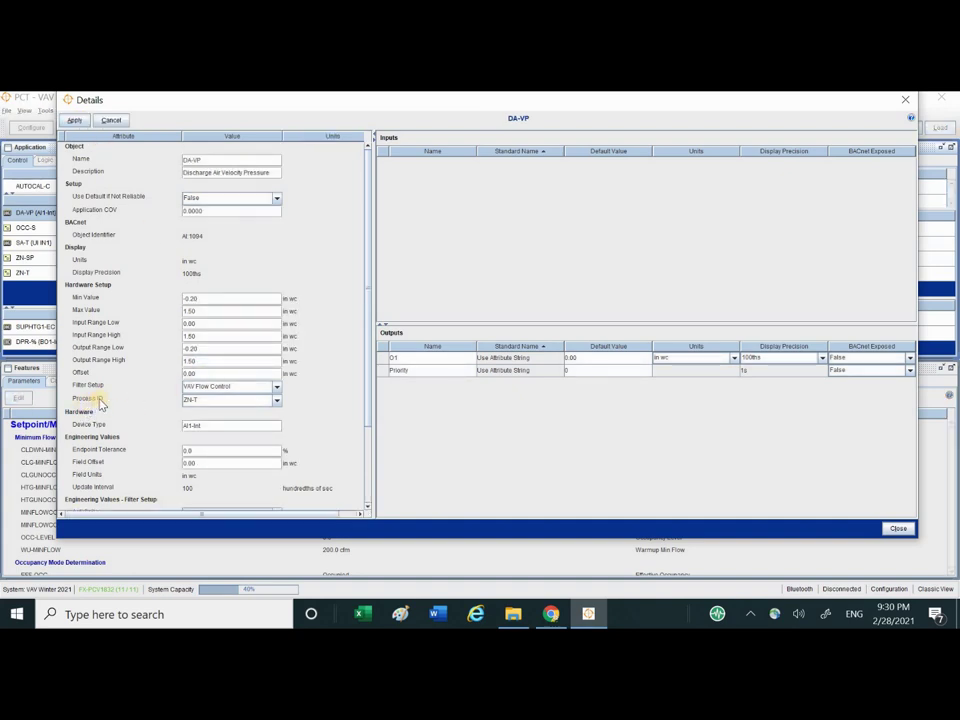
pyautogui.click(186, 400)
pyautogui.click(712, 366)
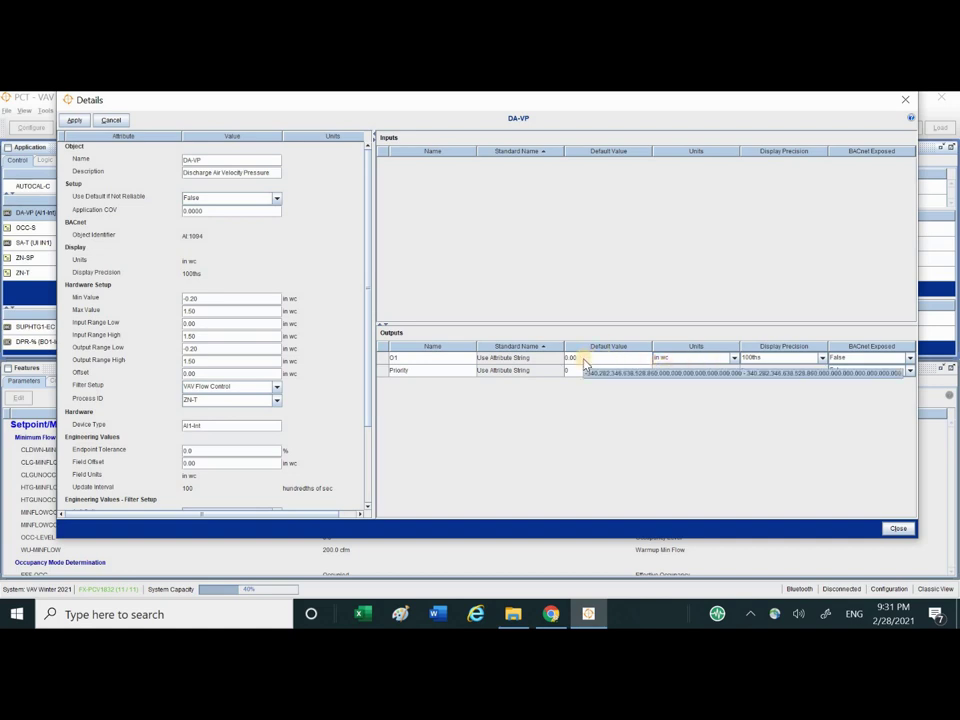
pyautogui.click(895, 530)
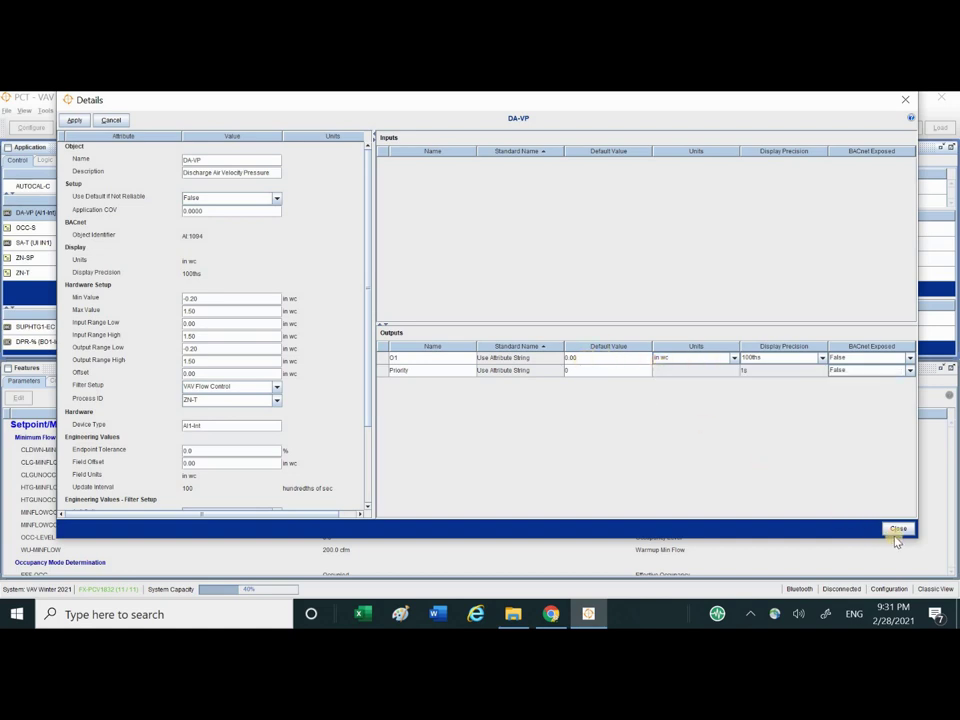
pyautogui.click(74, 120)
pyautogui.click(897, 528)
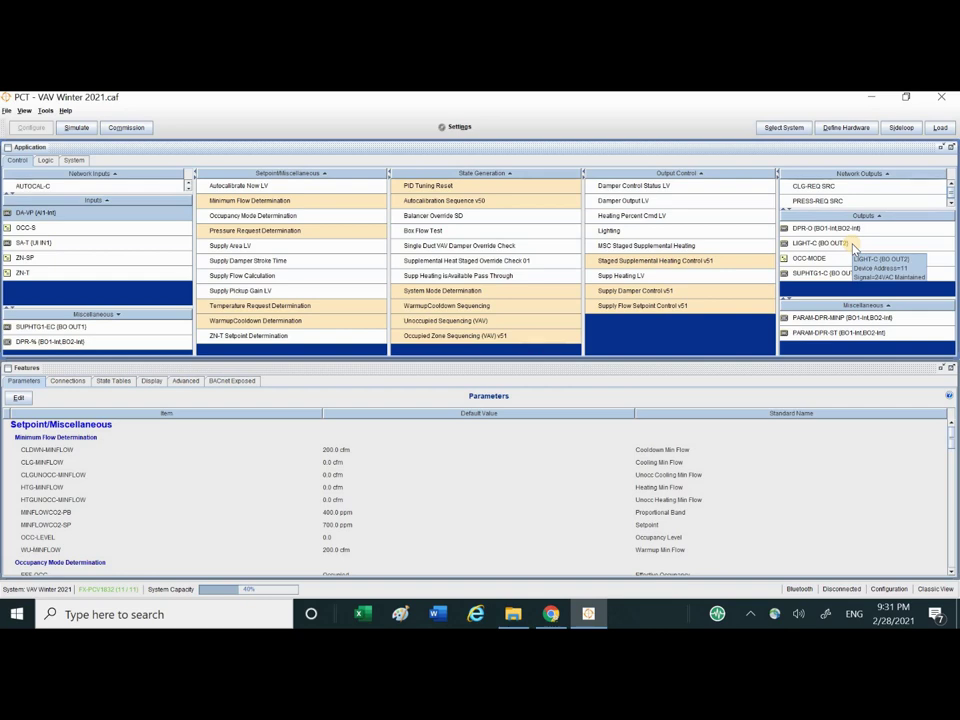
# Open the LIGHT-C lighting output for editing, check its Relinquish Default and I1 default value options, and apply without changes.
pyautogui.doubleClick(853, 244)
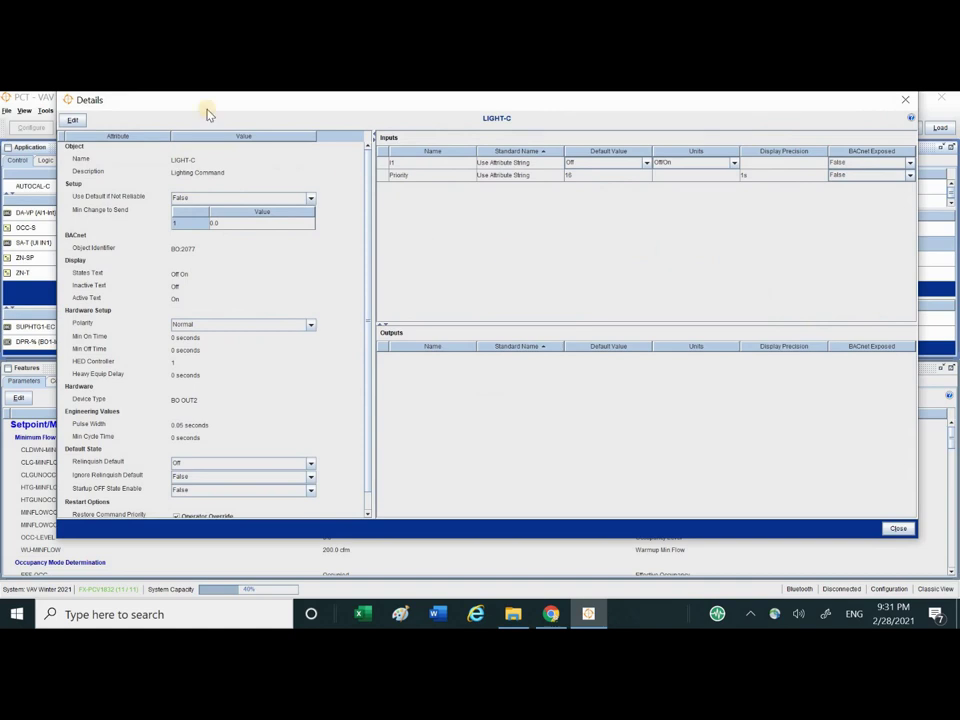
pyautogui.click(74, 120)
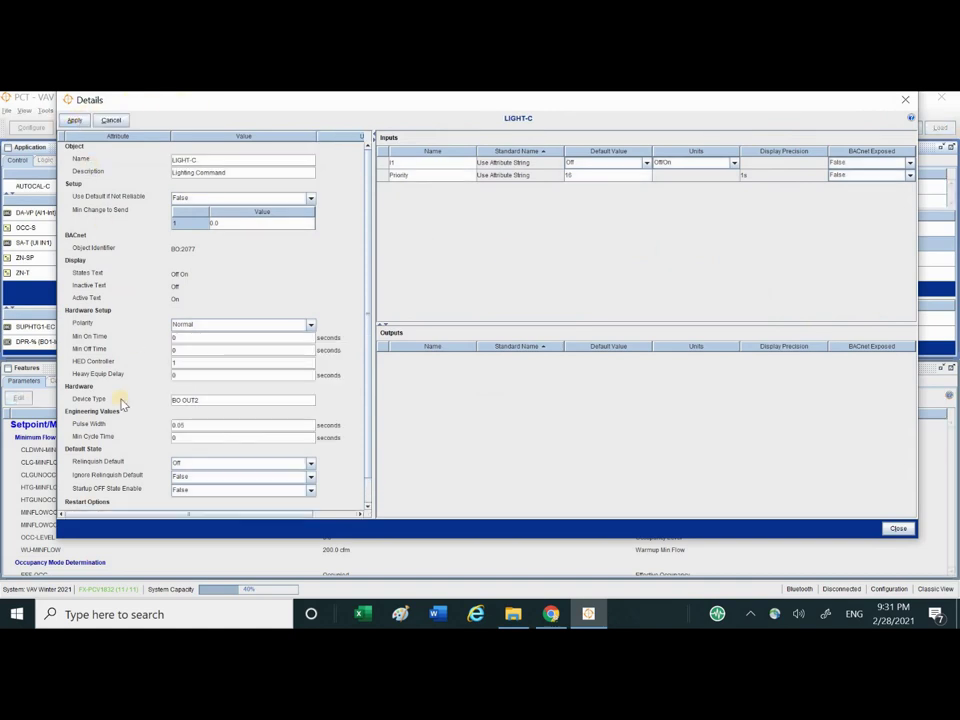
pyautogui.click(190, 464)
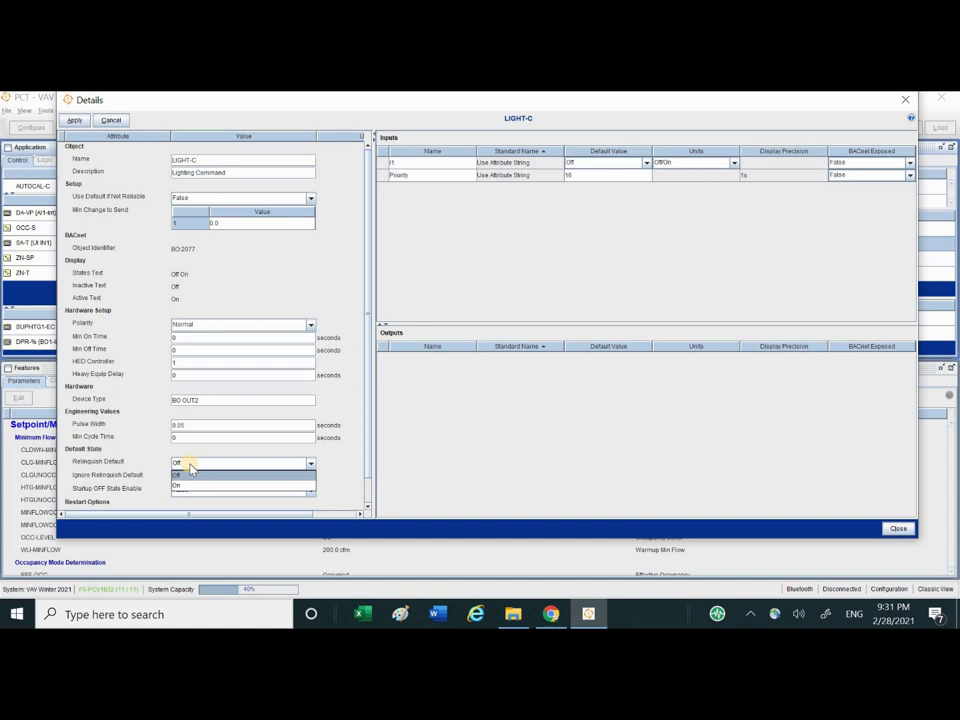
pyautogui.click(583, 164)
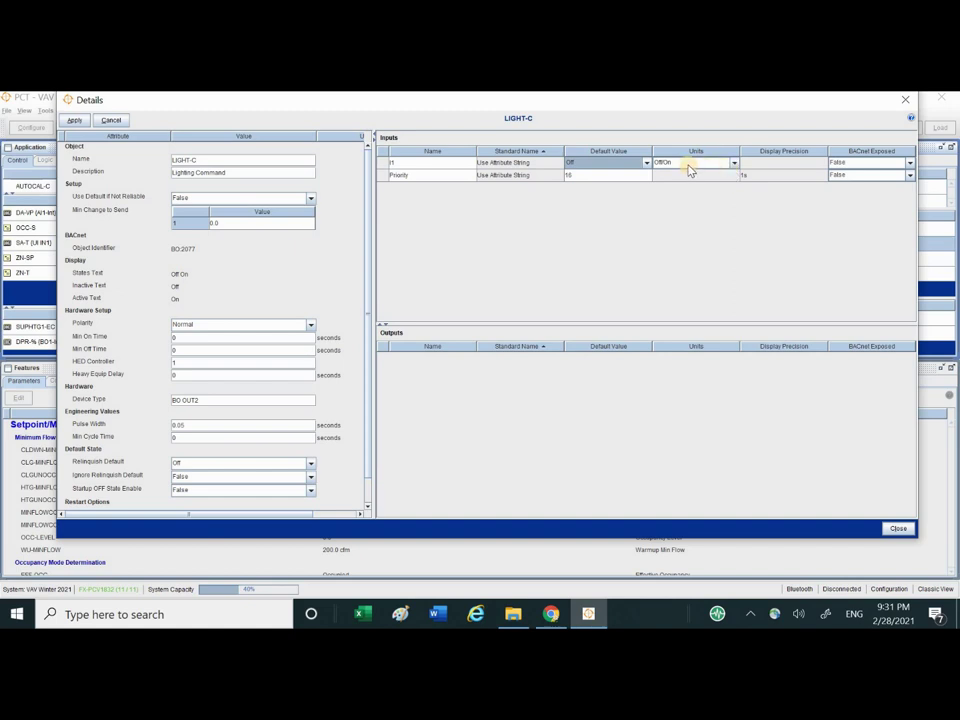
pyautogui.click(70, 120)
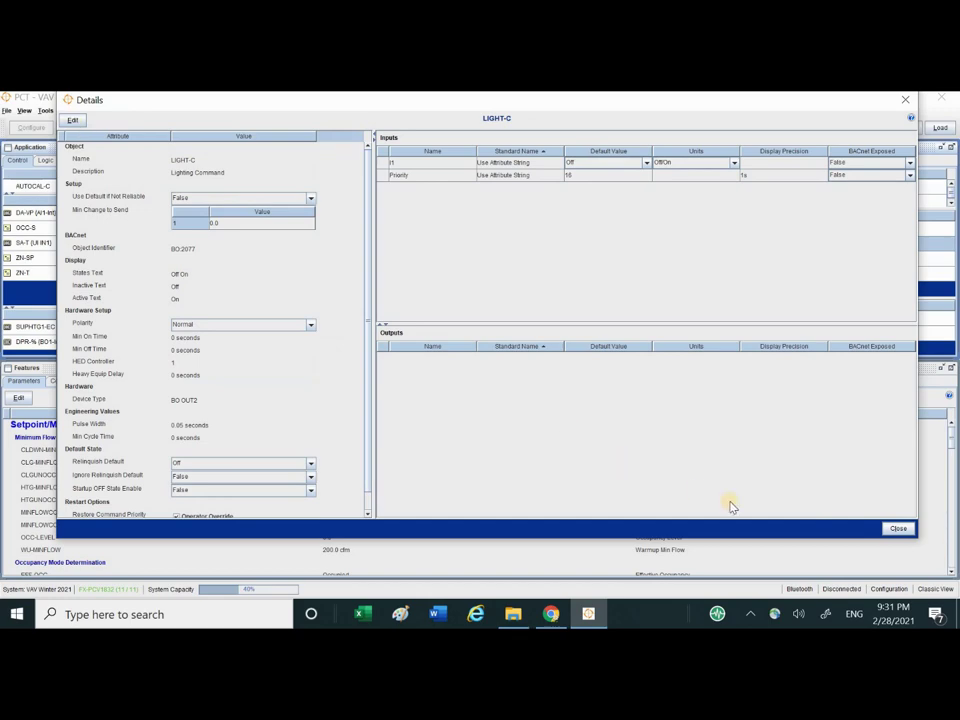
pyautogui.click(898, 528)
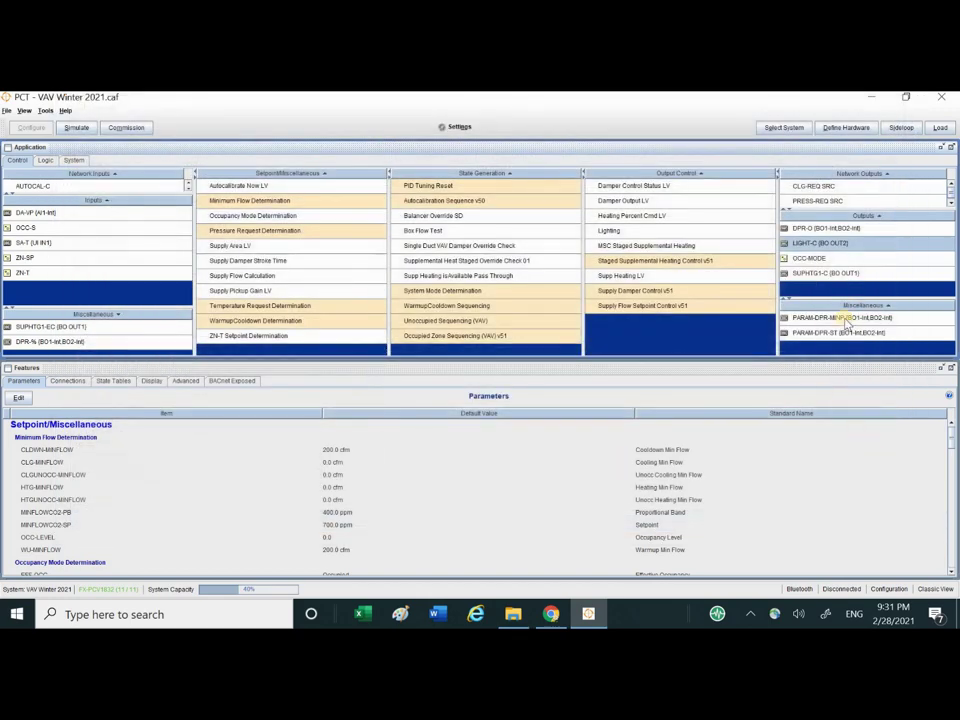
# Review the OCC-MODE output's state texts in edit mode, apply without changes, and recheck the LIGHT-C output's details.
pyautogui.click(820, 259)
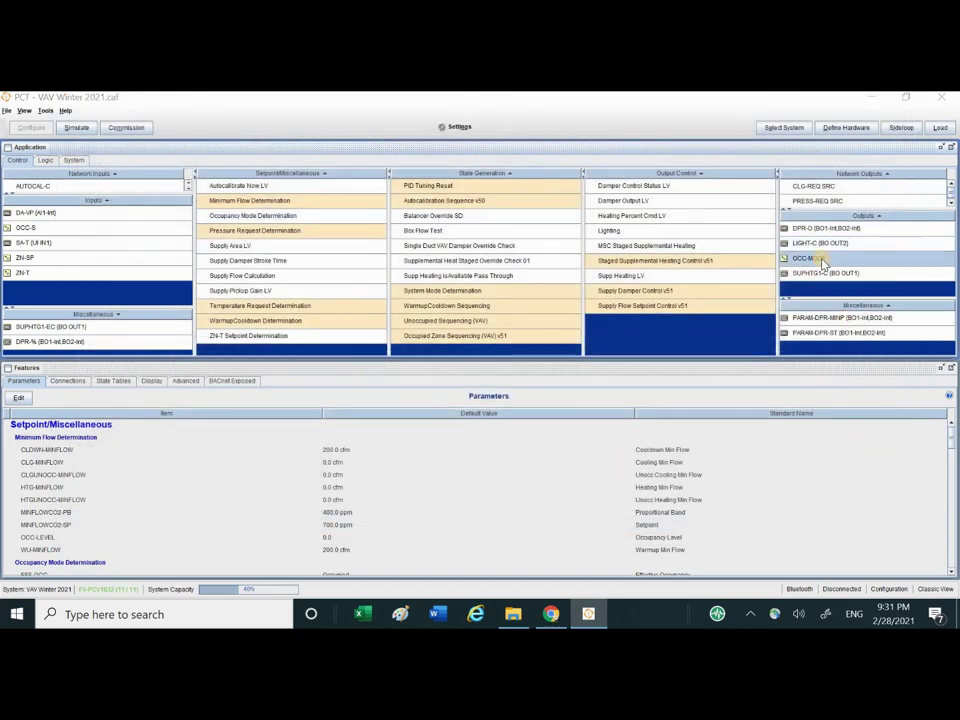
pyautogui.doubleClick(822, 260)
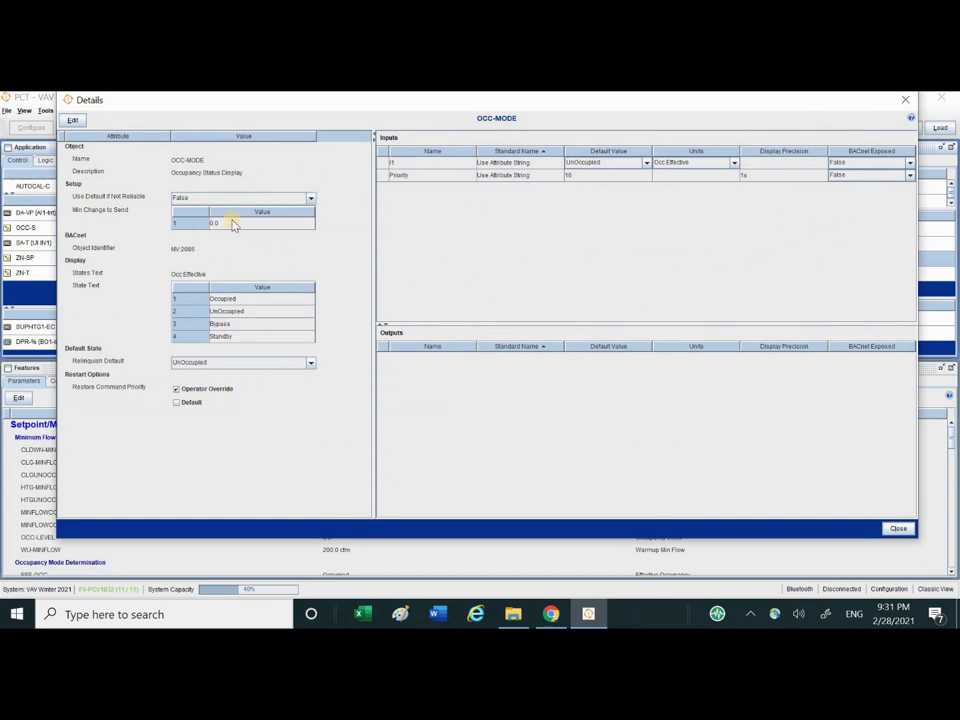
pyautogui.click(75, 121)
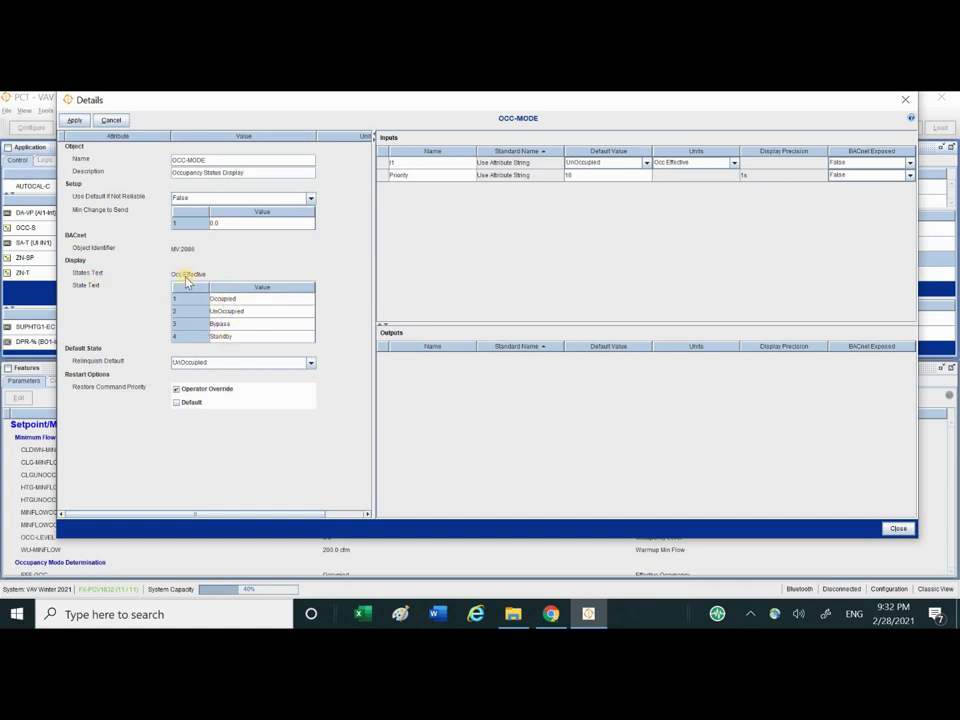
pyautogui.click(222, 298)
pyautogui.click(75, 122)
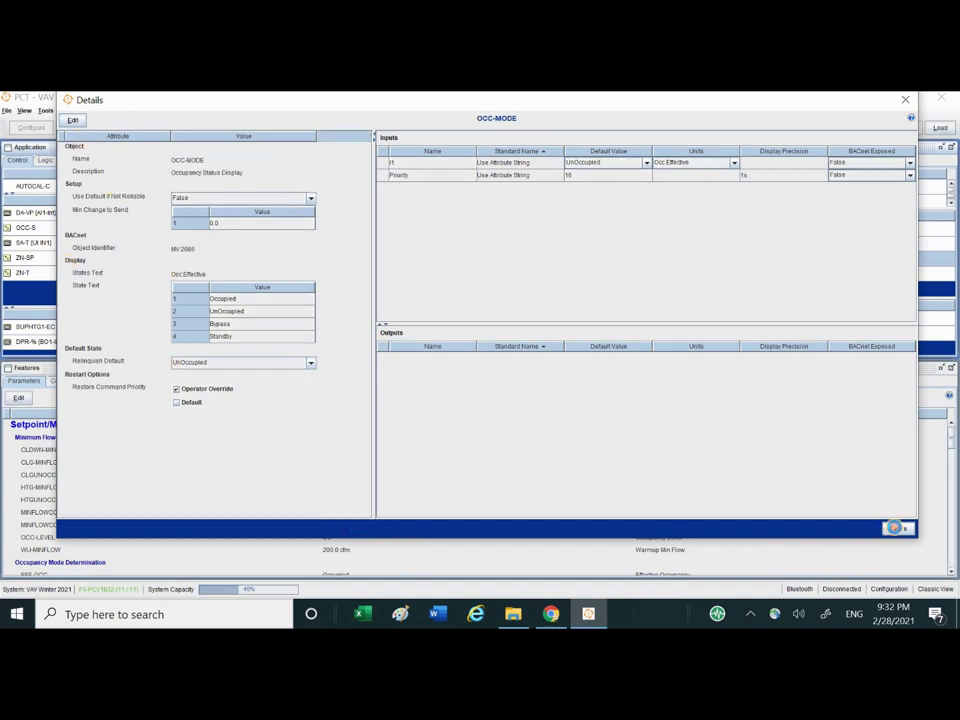
pyautogui.click(896, 528)
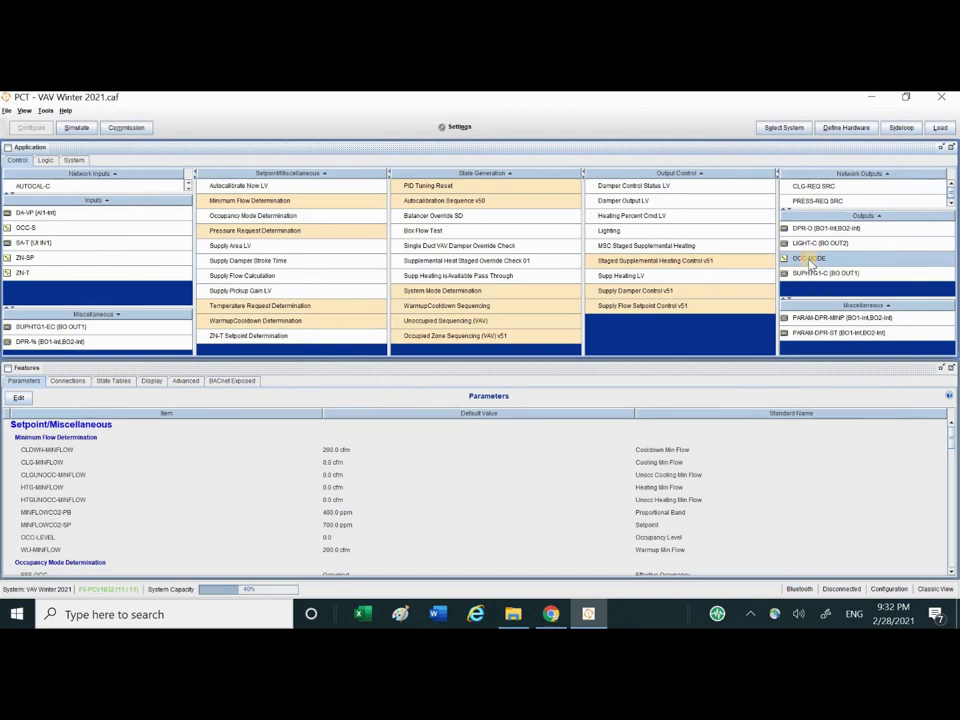
pyautogui.click(820, 242)
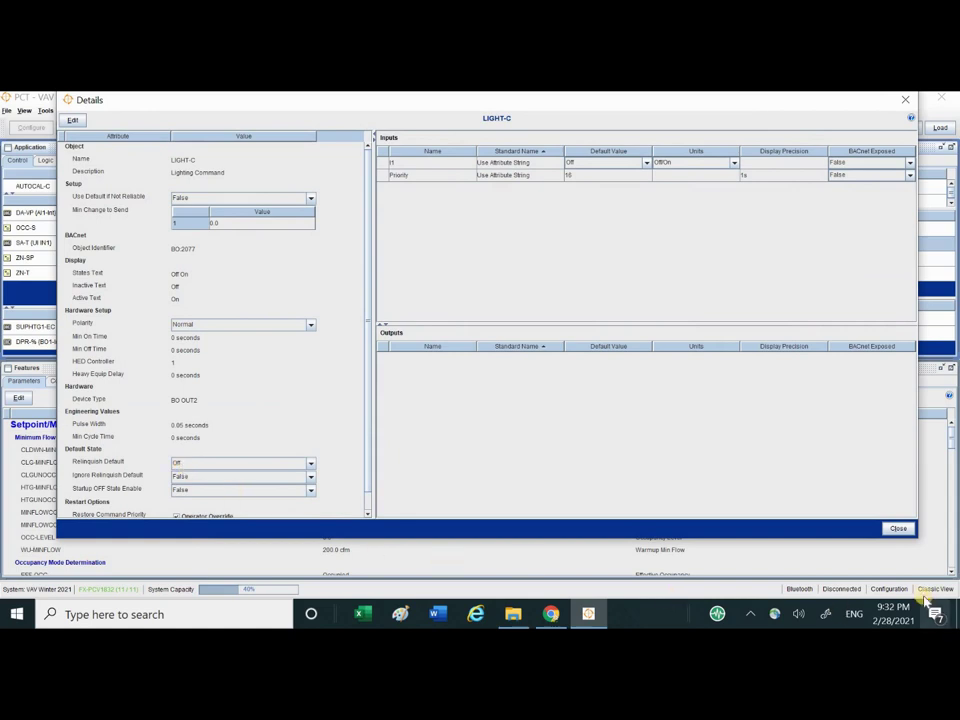
pyautogui.click(899, 530)
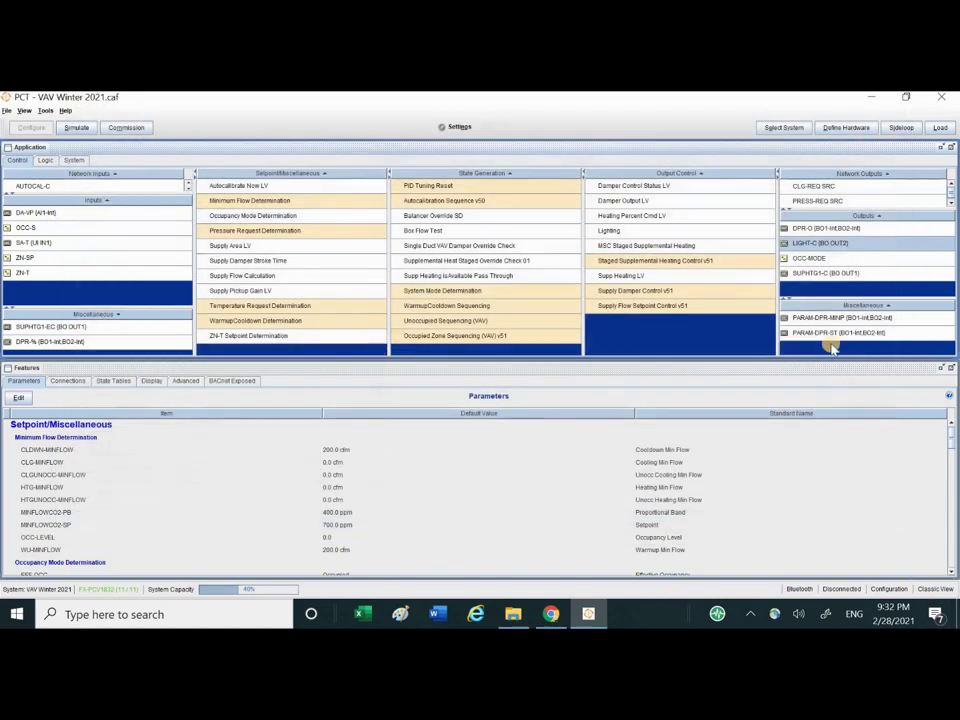
# Edit the SUPHTG1-C supplemental heating output, review its device type, choose Off as the I1 default value, and apply.
pyautogui.doubleClick(827, 275)
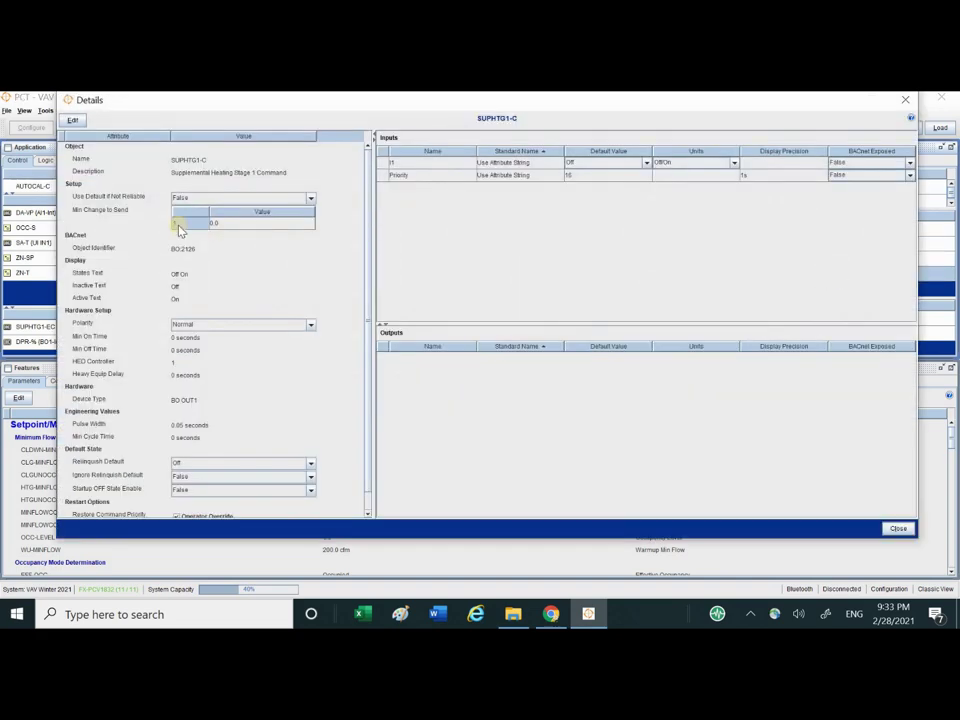
pyautogui.click(76, 121)
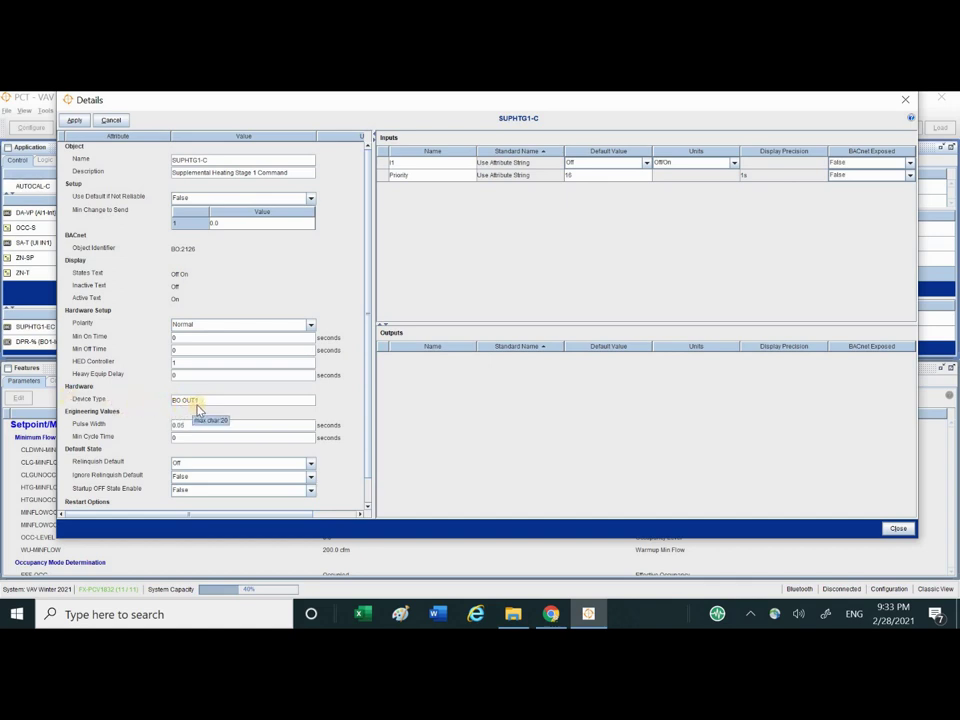
pyautogui.tripleClick(190, 400)
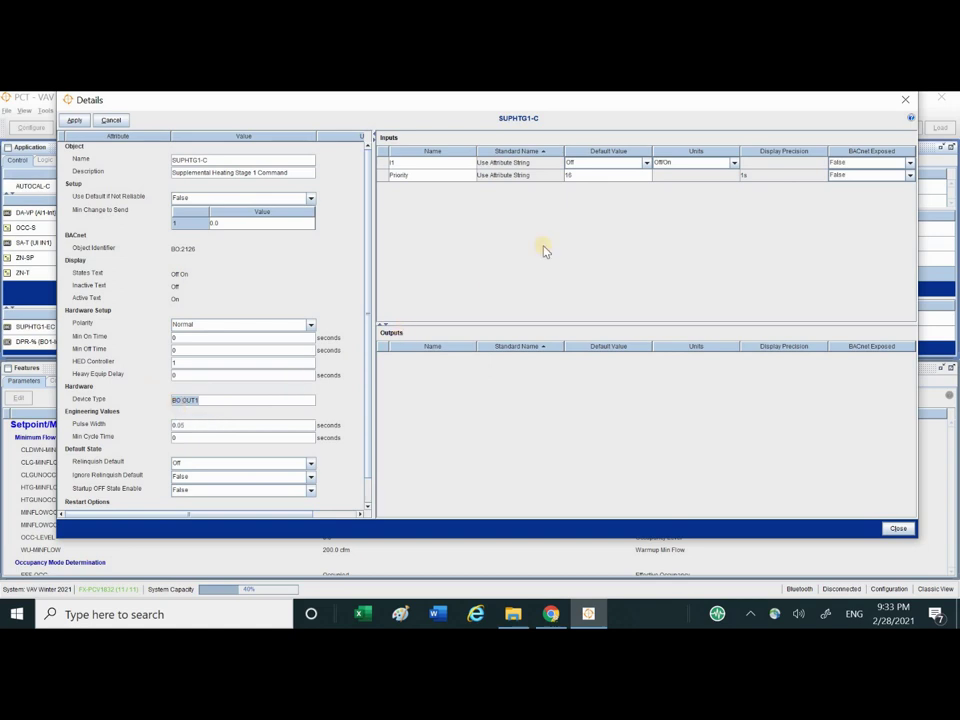
pyautogui.click(582, 166)
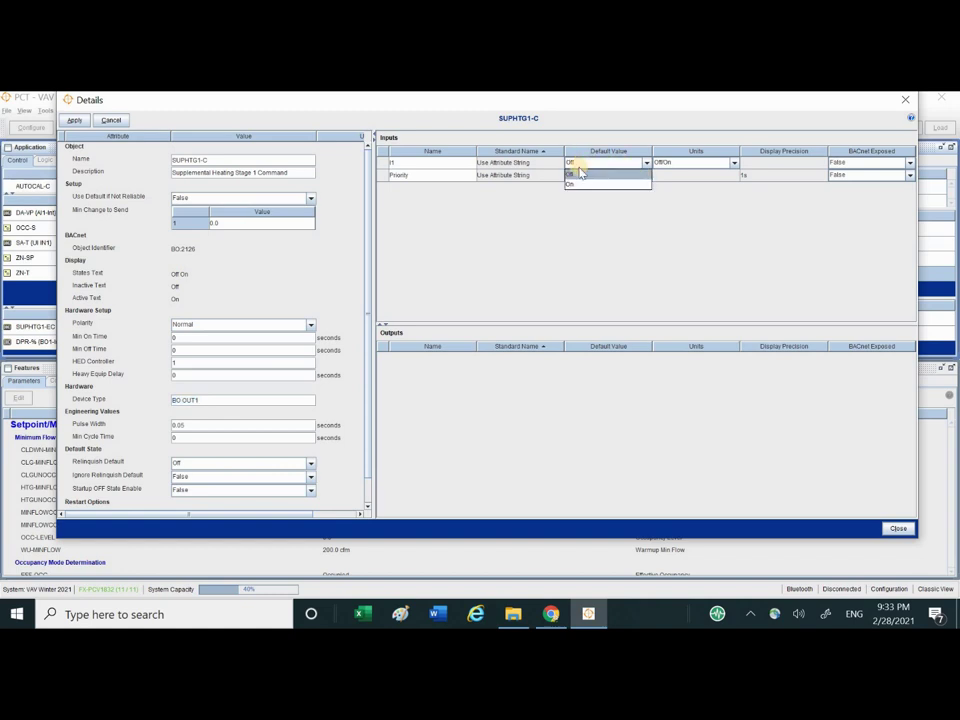
pyautogui.click(577, 175)
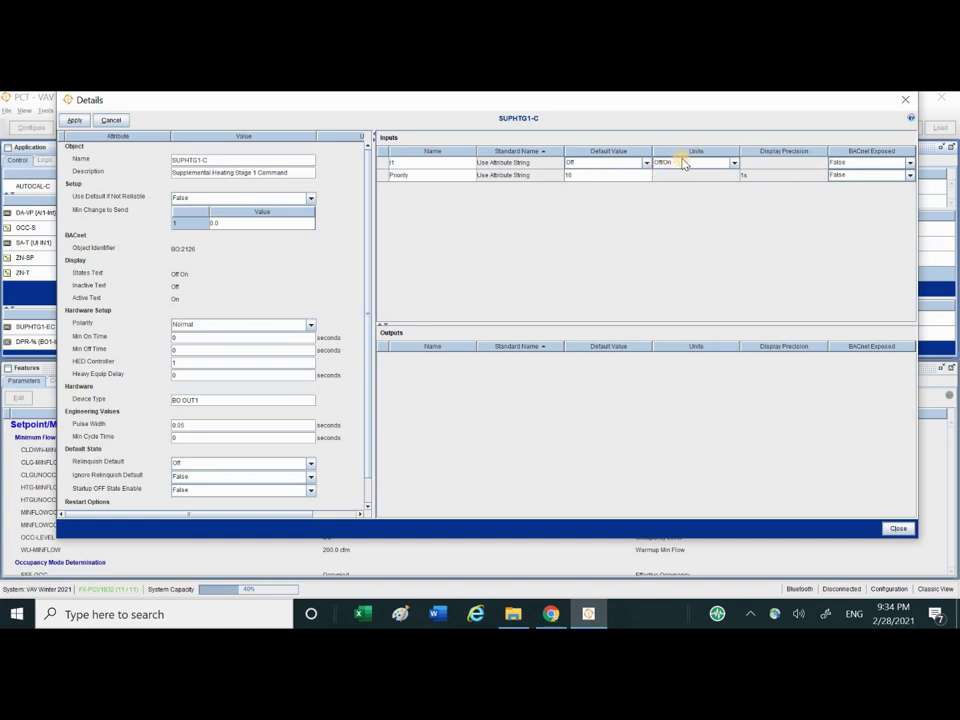
pyautogui.click(74, 120)
pyautogui.click(898, 528)
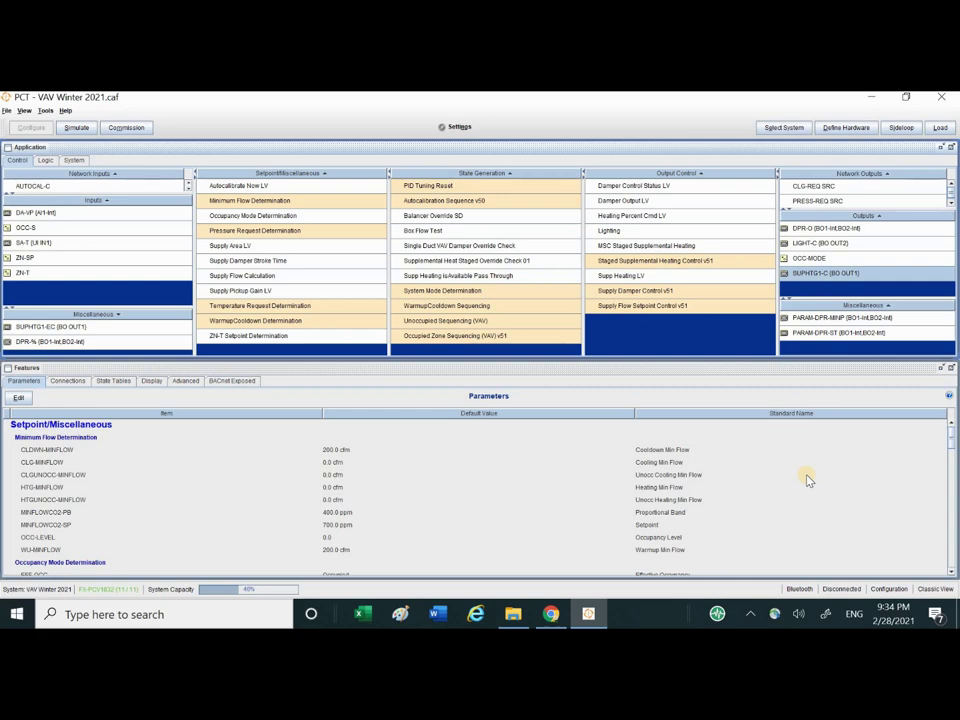
# Define the hardware by selecting the FX-PCV1832 field device and confirming VAV Winter 2021 as the device name.
pyautogui.moveTo(851, 338)
pyautogui.click(836, 127)
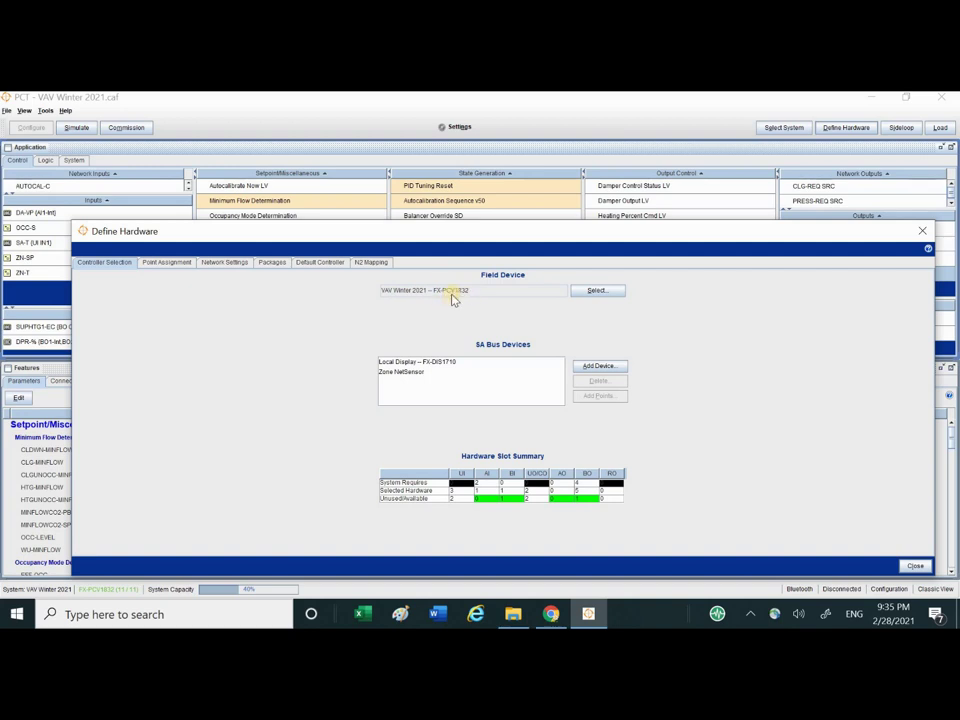
pyautogui.click(600, 292)
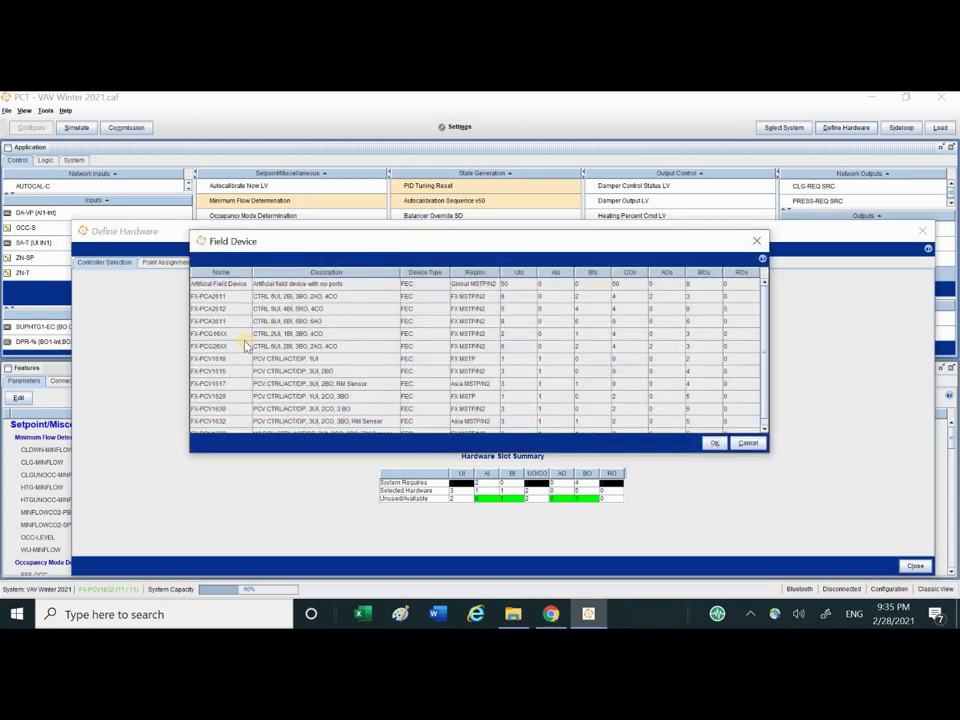
pyautogui.scroll(-1, 250, 340)
pyautogui.click(225, 428)
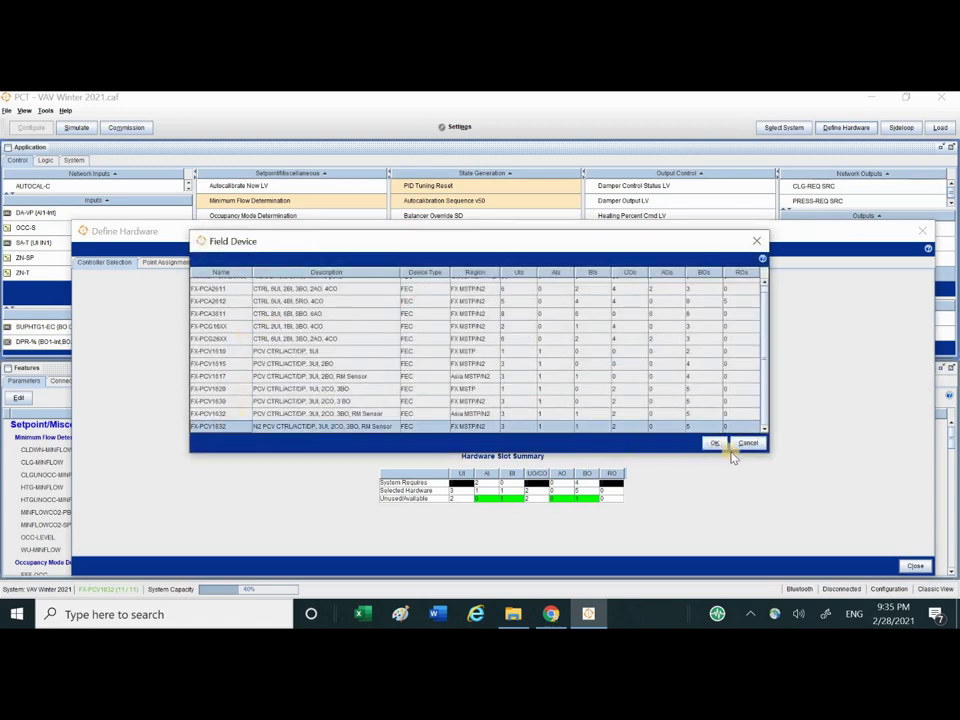
pyautogui.click(716, 446)
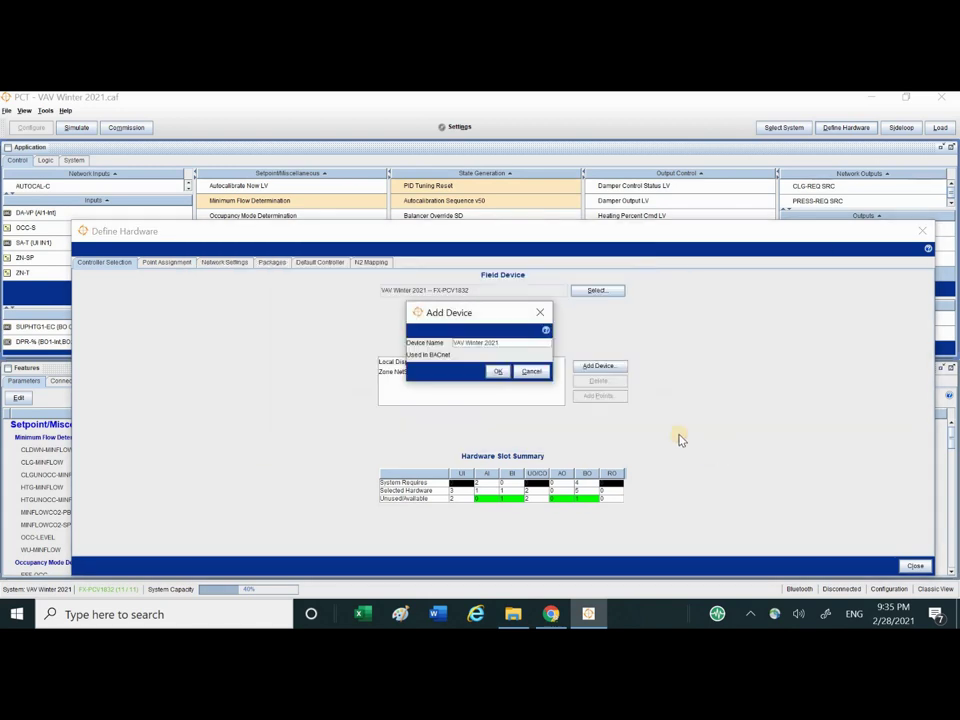
pyautogui.click(499, 372)
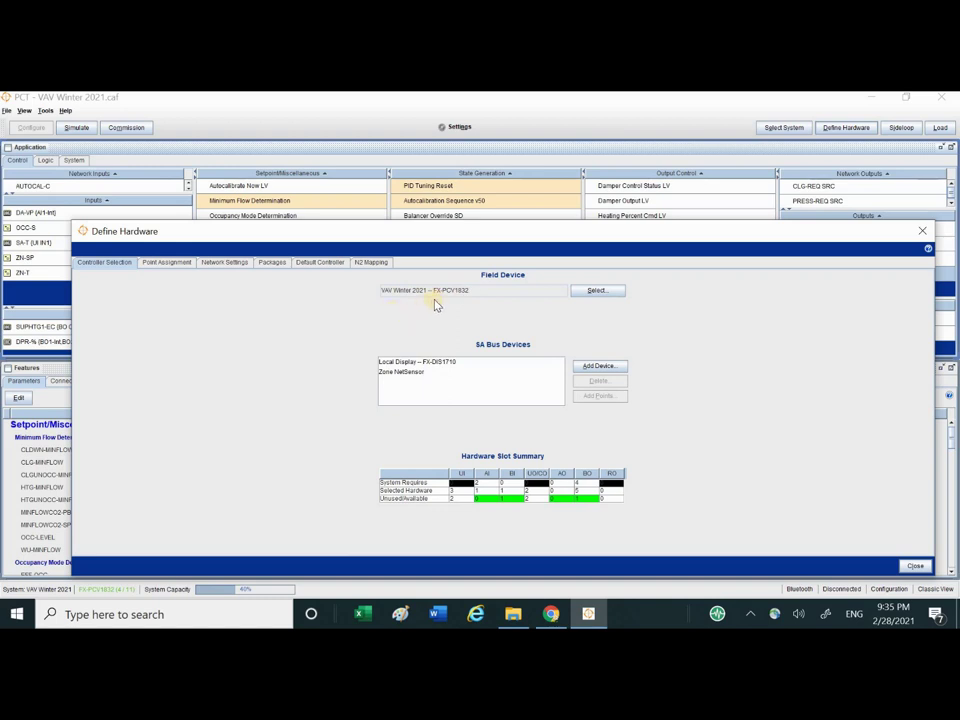
# Review the controller's point assignments, examining the SA-T, DA-VP, LIGHT-C, SUPHTG1-C and both DPR-O points.
pyautogui.click(176, 262)
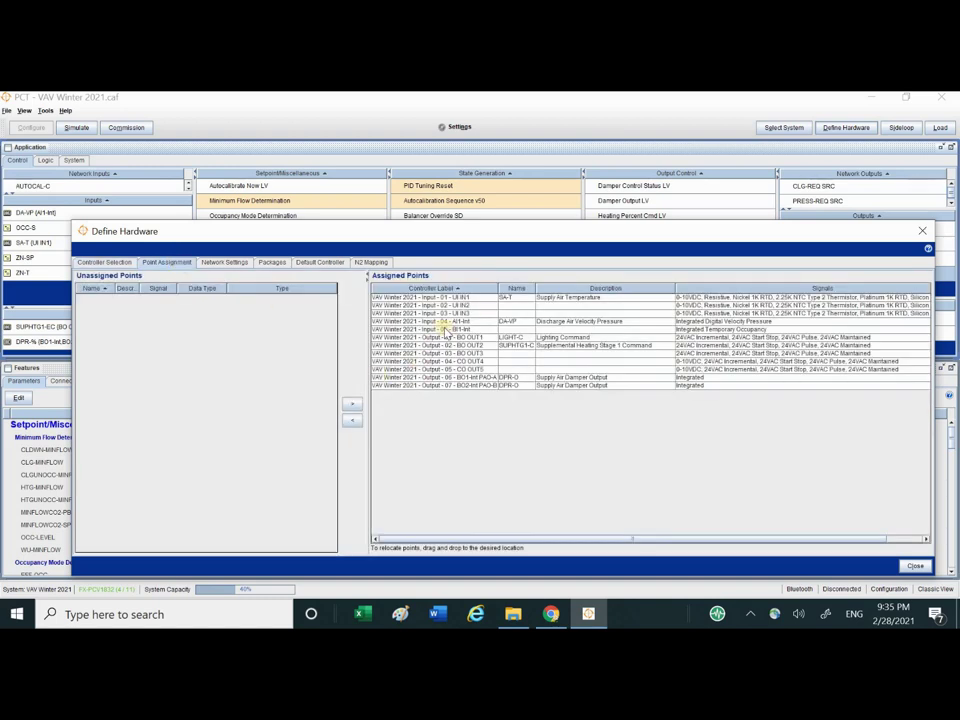
pyautogui.click(516, 298)
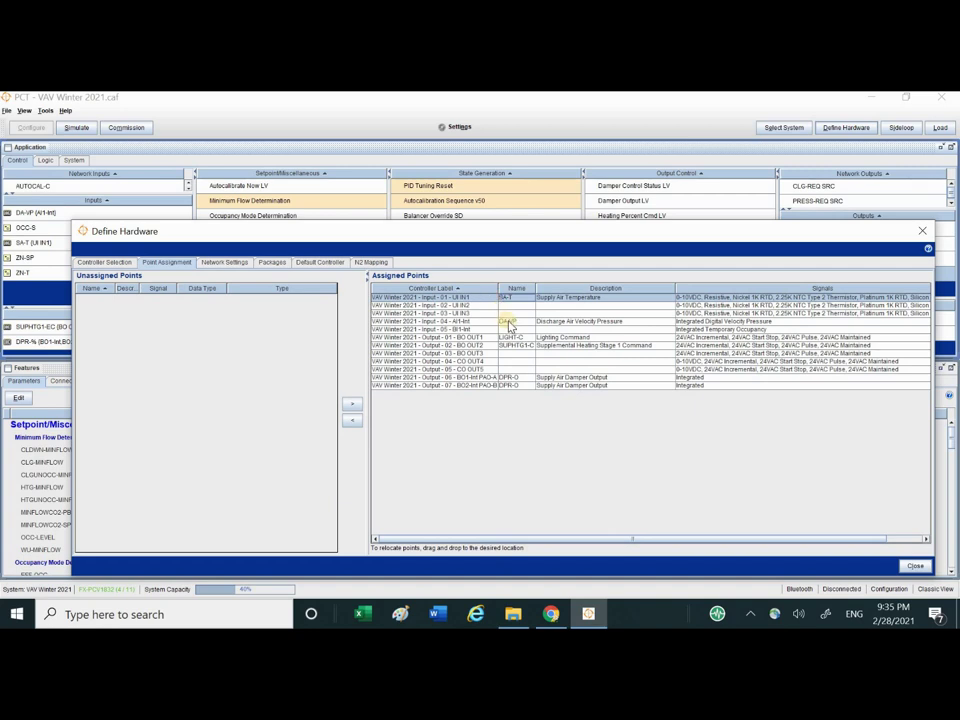
pyautogui.click(509, 323)
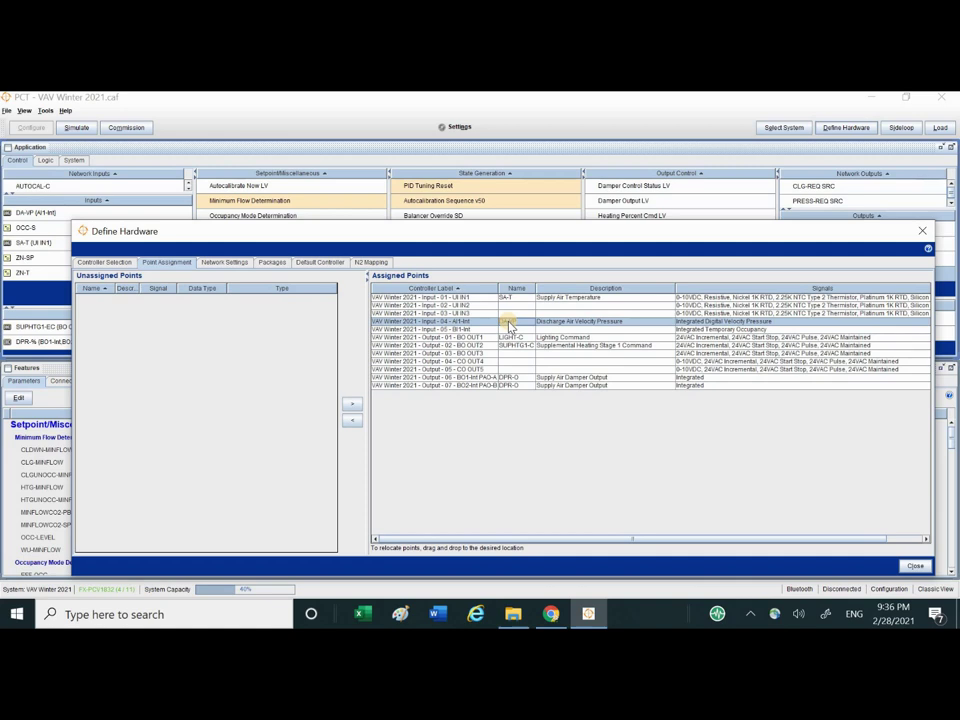
pyautogui.moveTo(510, 326)
pyautogui.mouseDown()
pyautogui.moveTo(456, 334)
pyautogui.moveTo(452, 326)
pyautogui.moveTo(508, 337)
pyautogui.moveTo(514, 327)
pyautogui.moveTo(508, 340)
pyautogui.moveTo(520, 342)
pyautogui.moveTo(461, 337)
pyautogui.moveTo(520, 341)
pyautogui.mouseUp()
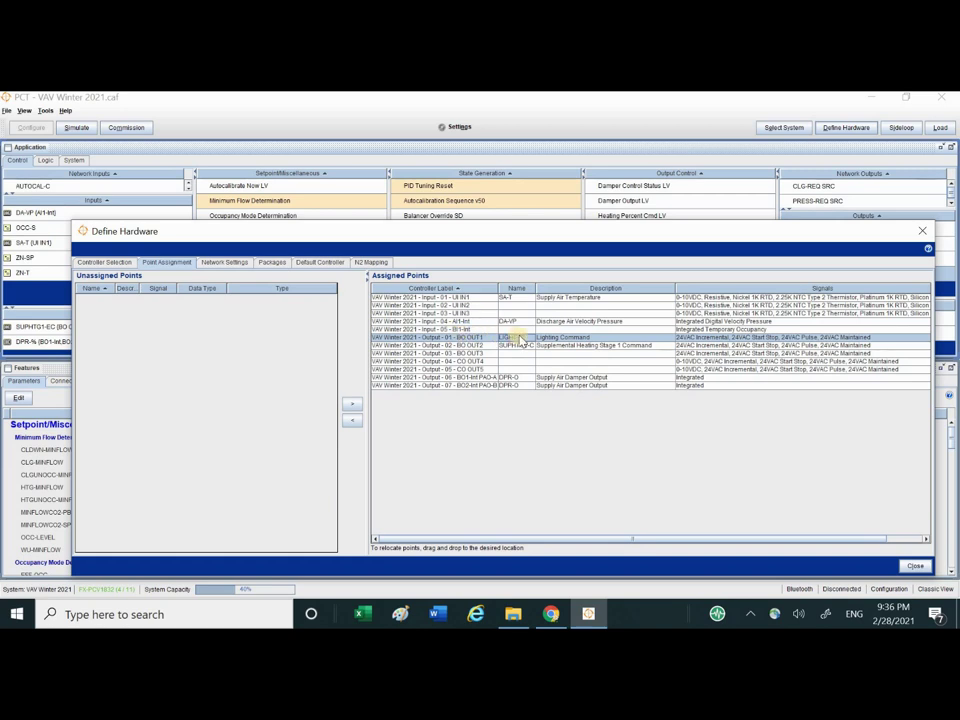
pyautogui.moveTo(520, 341); pyautogui.dragTo(487, 353)
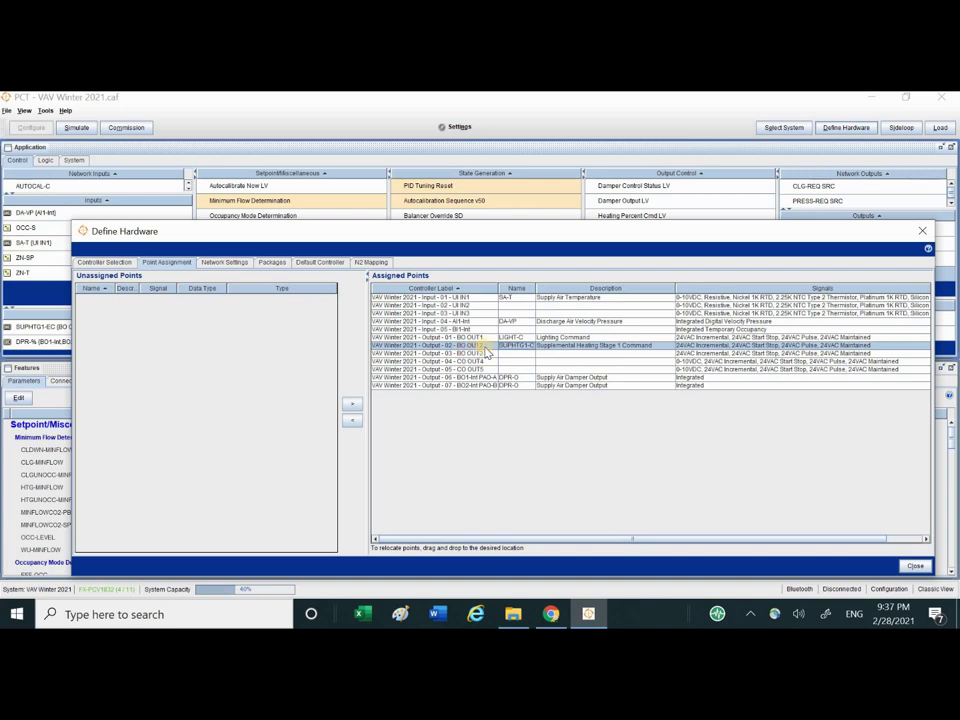
pyautogui.moveTo(487, 353); pyautogui.dragTo(519, 387)
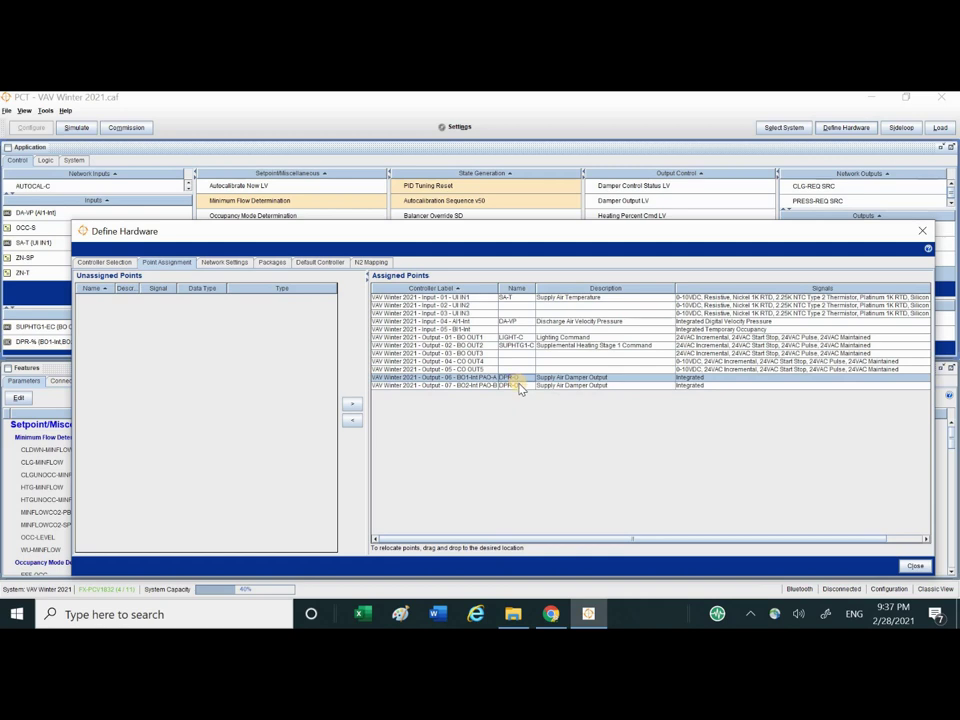
pyautogui.click(519, 386)
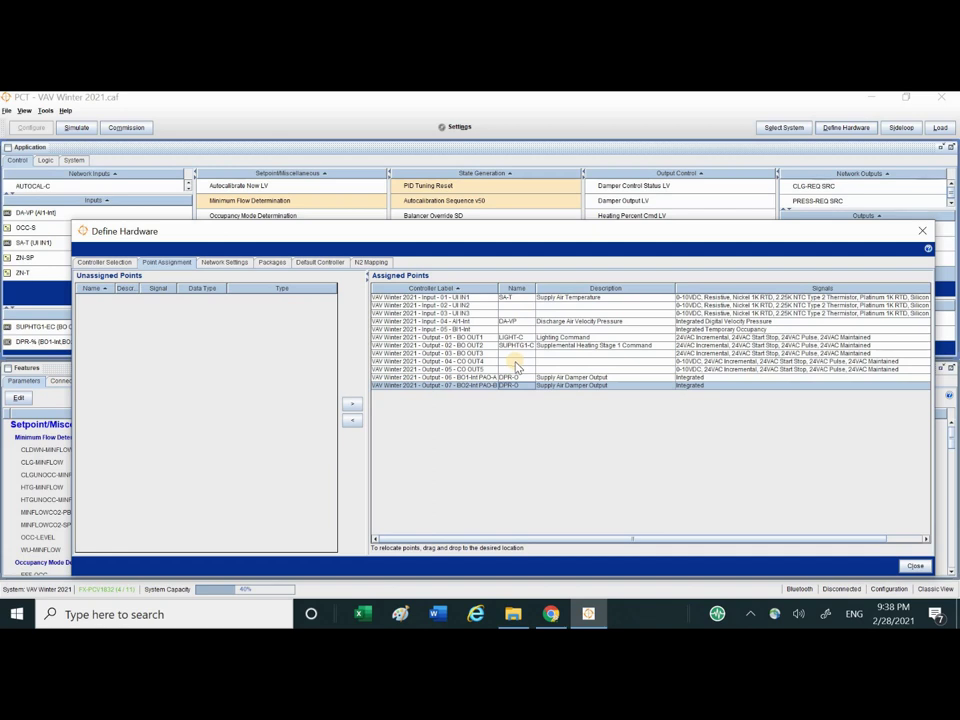
# In the network settings, set the field device's address to 11 and its BACnet instance number to 11, and close the hardware definition.
pyautogui.click(223, 262)
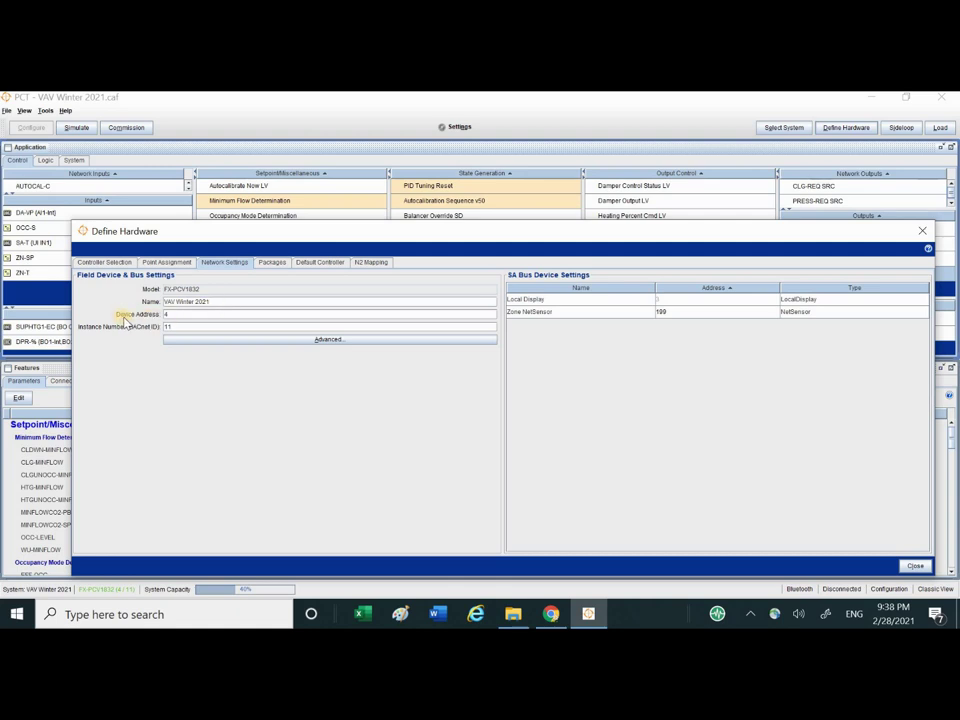
pyautogui.click(174, 314)
pyautogui.write('10')
pyautogui.click(175, 328)
pyautogui.press('BackSpace')
pyautogui.write('11')
pyautogui.click(915, 565)
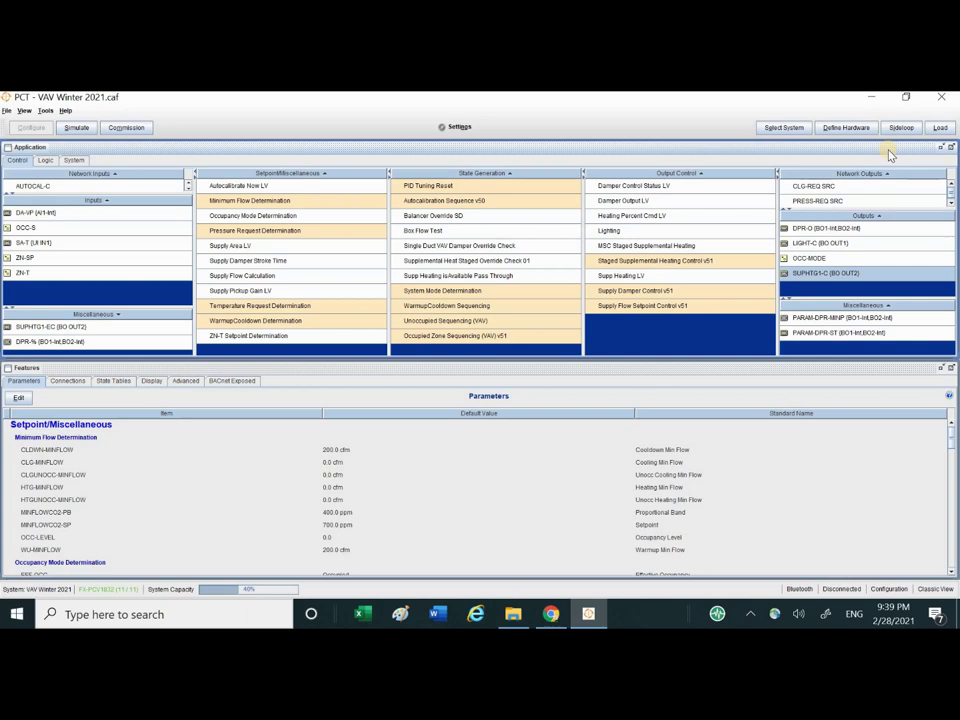
# Start loading the device, save the changes, and keep a Bluetooth download at a baud rate of 38400.
pyautogui.click(940, 128)
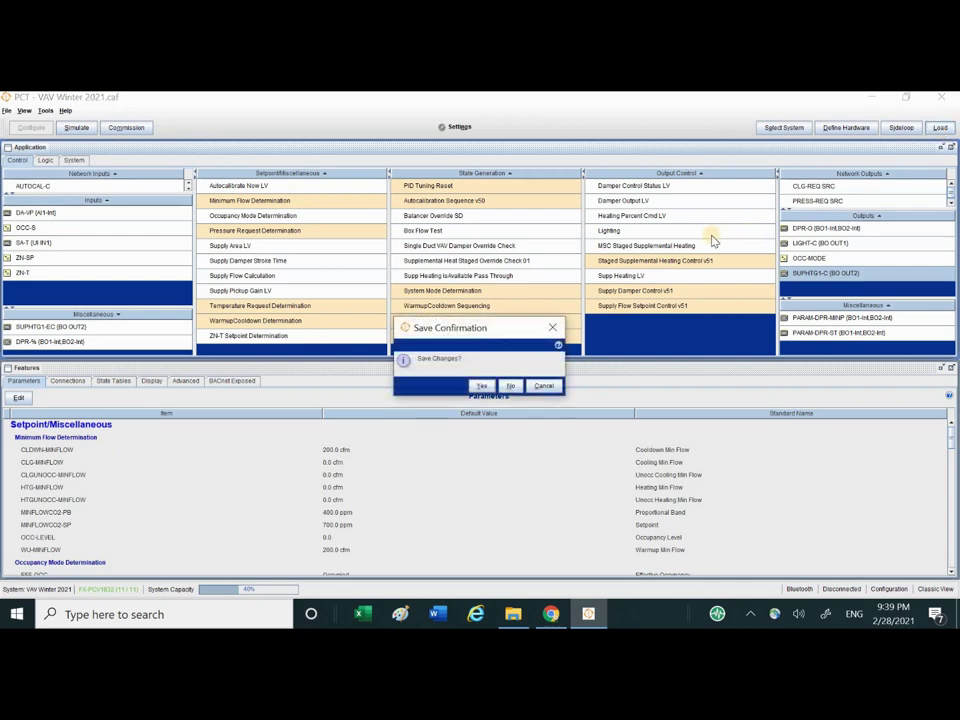
pyautogui.click(482, 386)
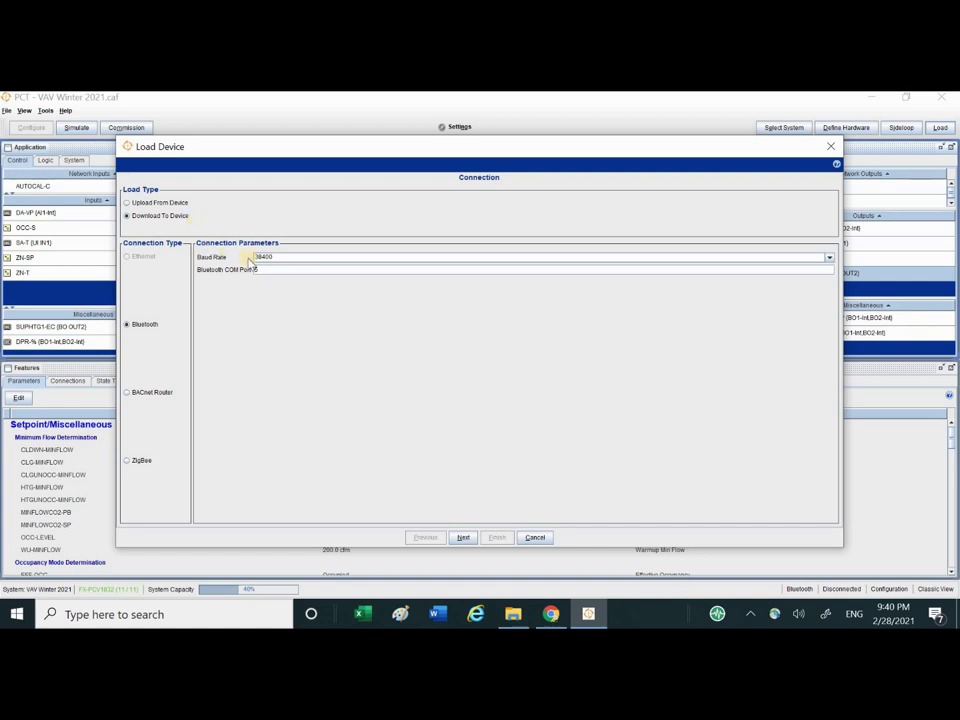
pyautogui.click(830, 257)
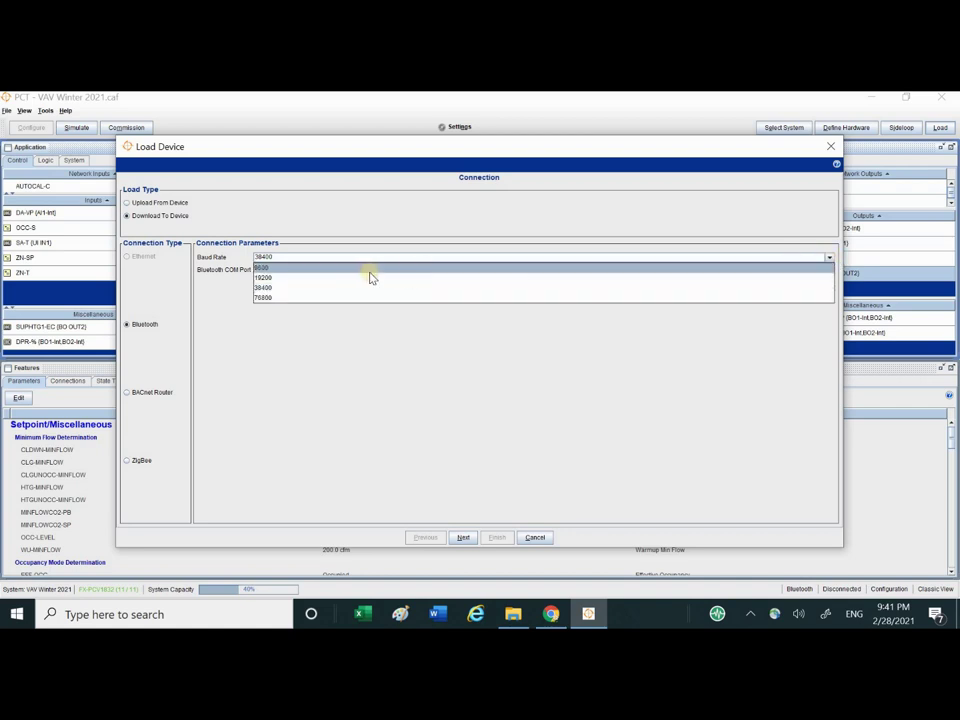
pyautogui.click(275, 290)
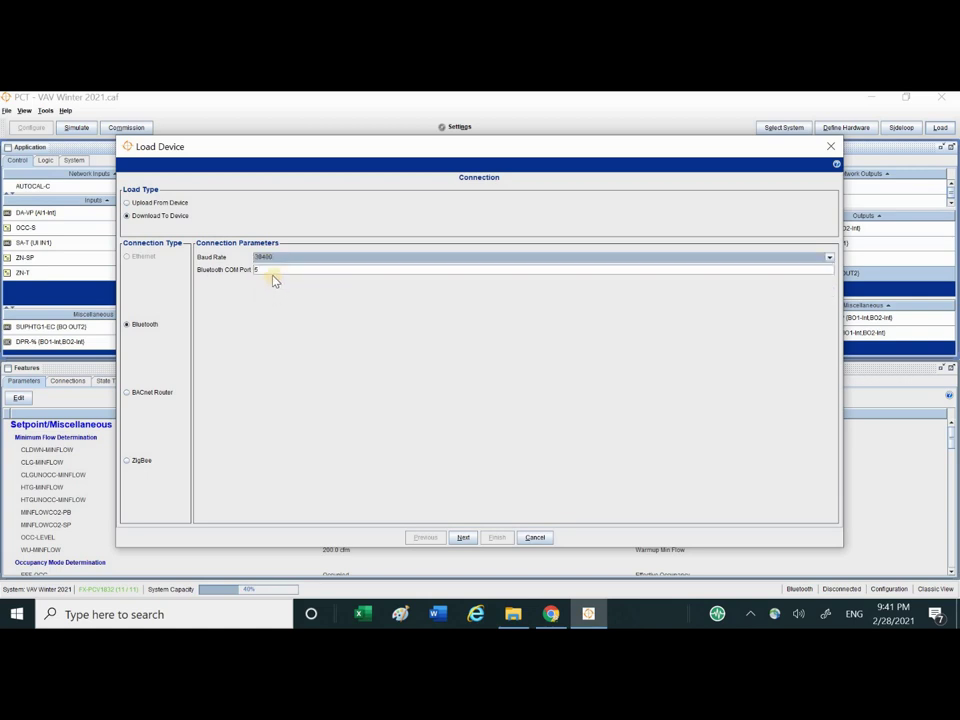
pyautogui.click(146, 327)
pyautogui.click(210, 289)
# Switch to the Windows Bluetooth settings and check the paired FX-BTCVT converter ending in 97:C6.
pyautogui.click(752, 619)
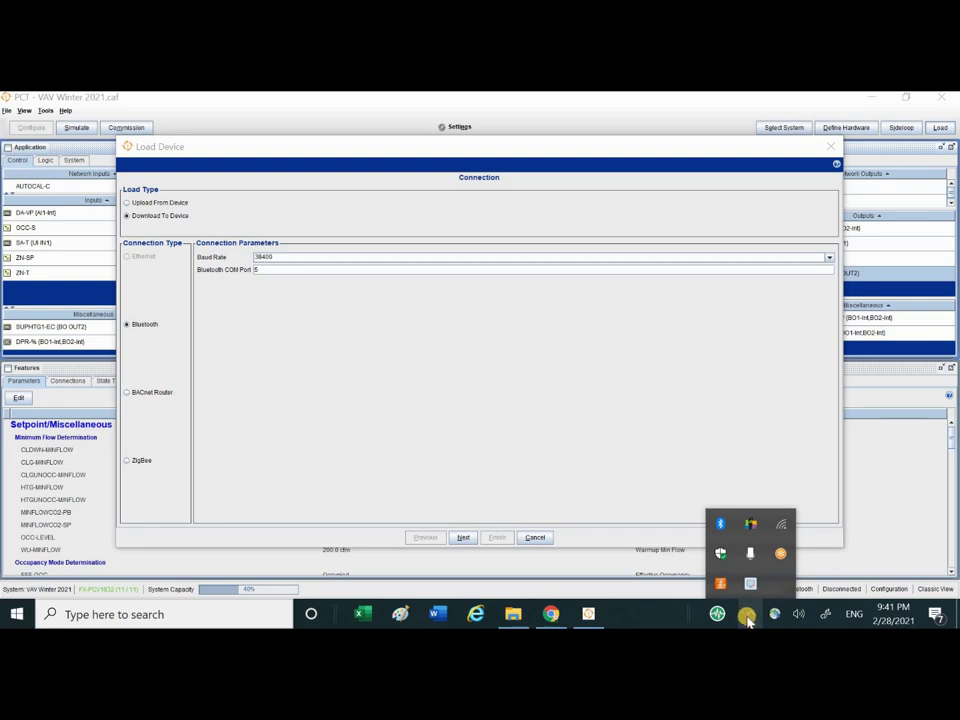
pyautogui.doubleClick(722, 527)
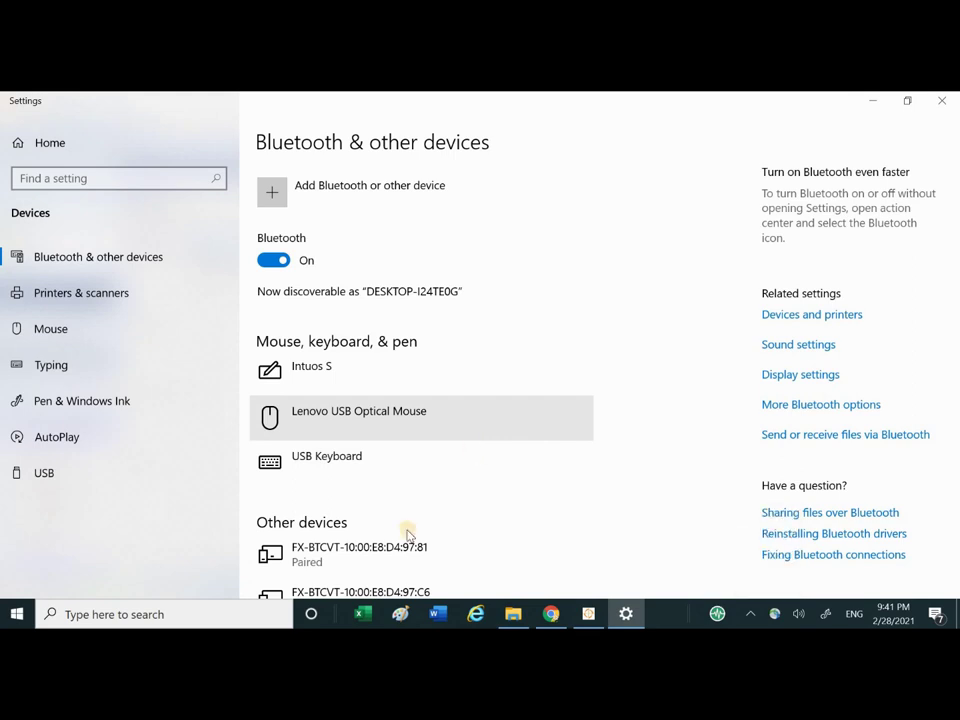
pyautogui.scroll(-3, 420, 535)
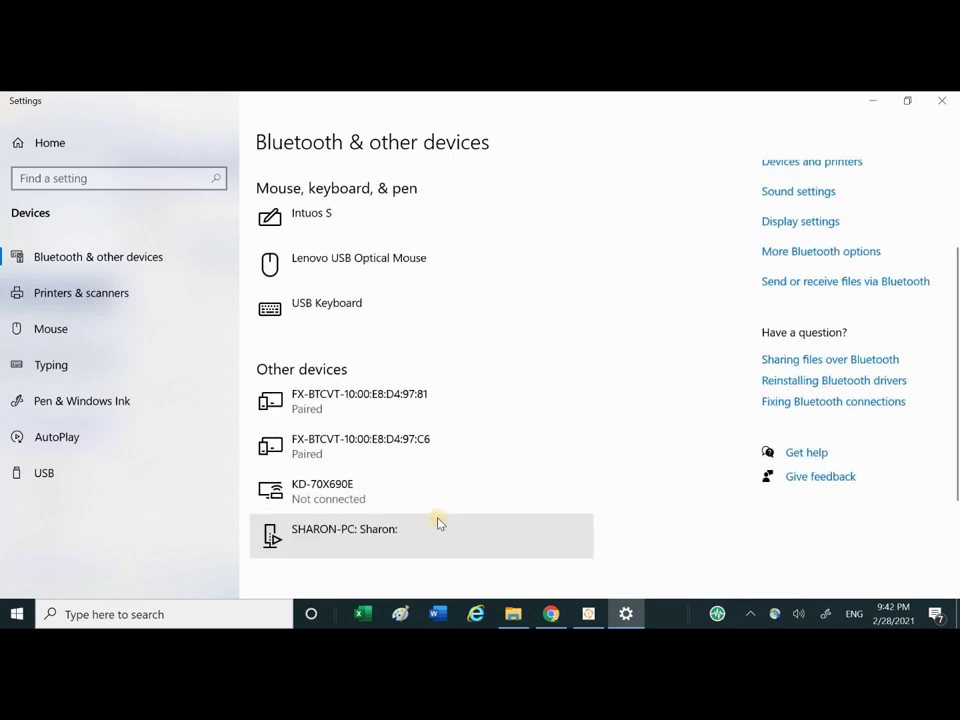
pyautogui.click(427, 453)
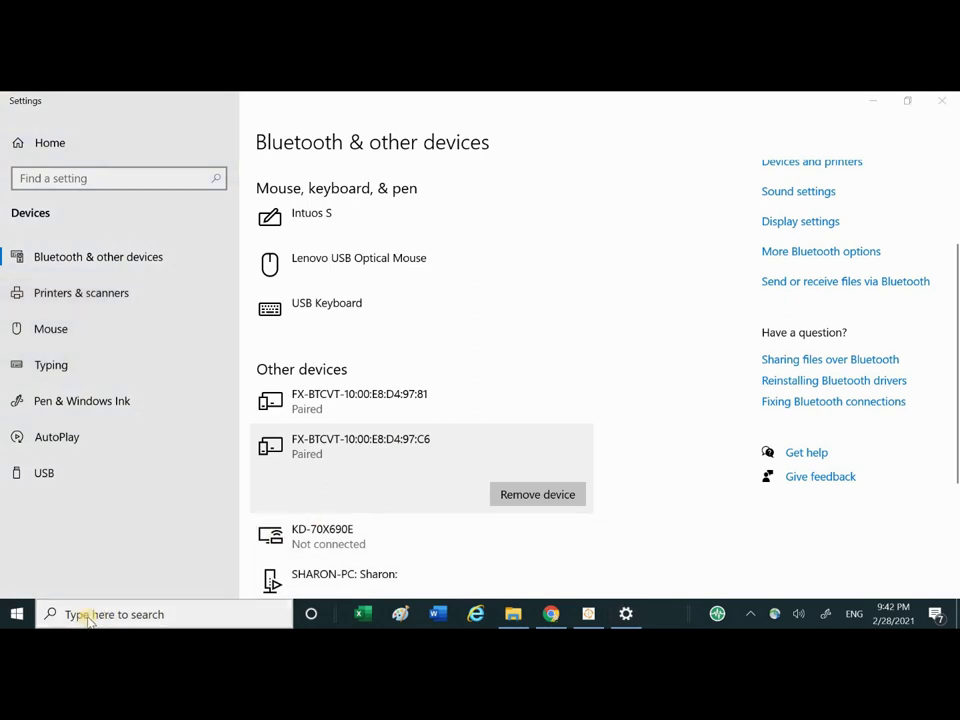
# Switch to Control Panel, view Devices and Printers in full size, and find the unspecified Bluetooth devices.
pyautogui.click(88, 615)
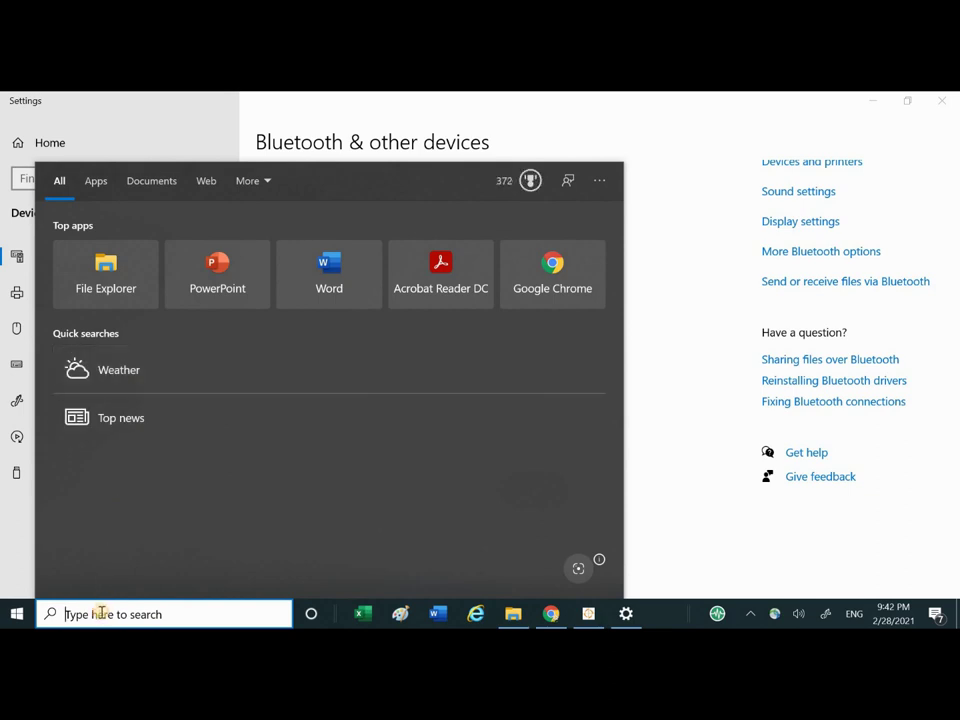
pyautogui.write('con')
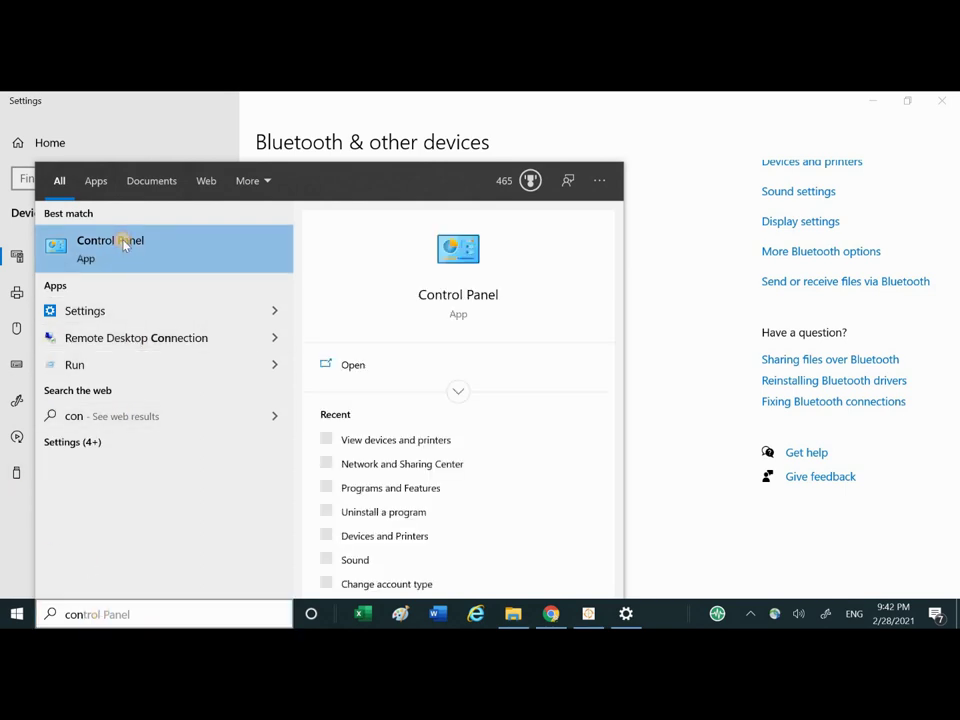
pyautogui.click(118, 252)
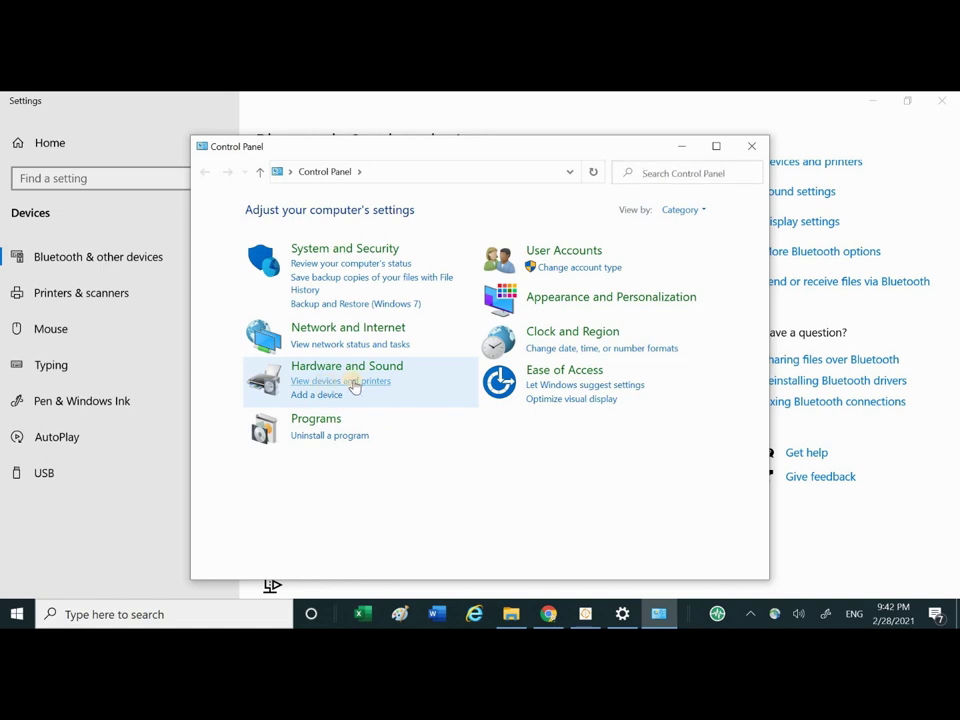
pyautogui.click(382, 383)
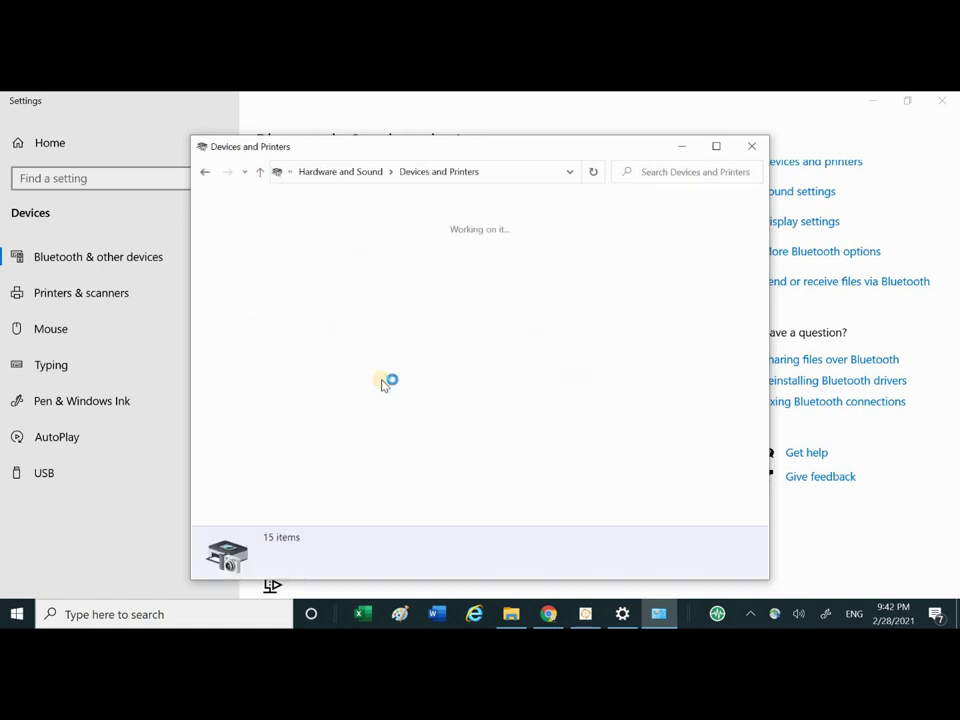
pyautogui.click(715, 146)
pyautogui.scroll(-2, 366, 326)
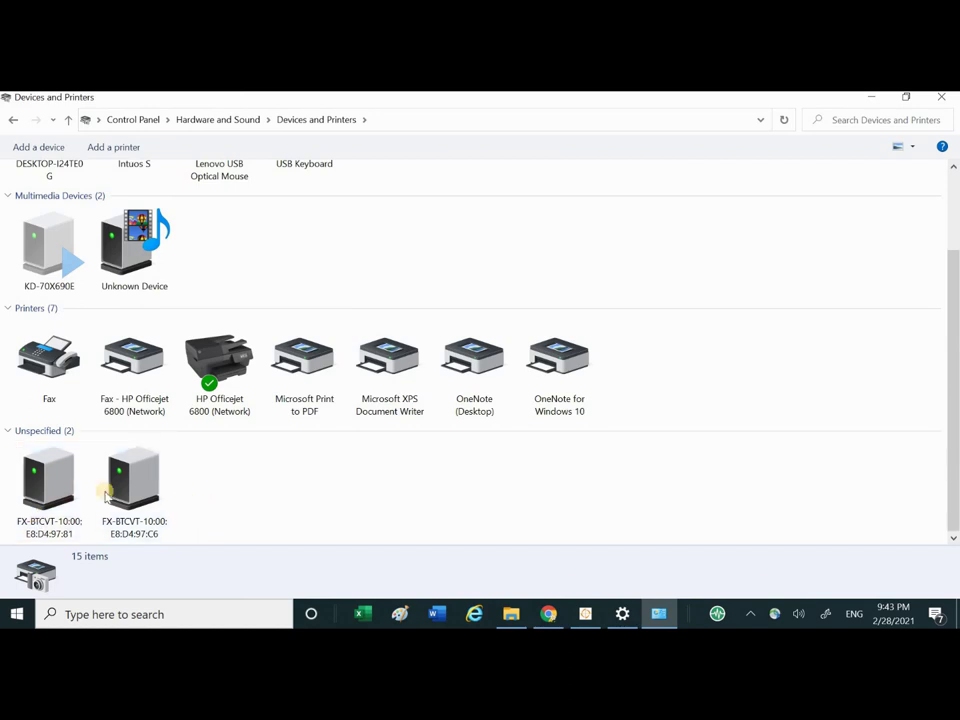
# Check the COM port in the services properties of the FX-BTCVT converter ending in 97:C6, and close the Windows settings windows.
pyautogui.click(150, 512)
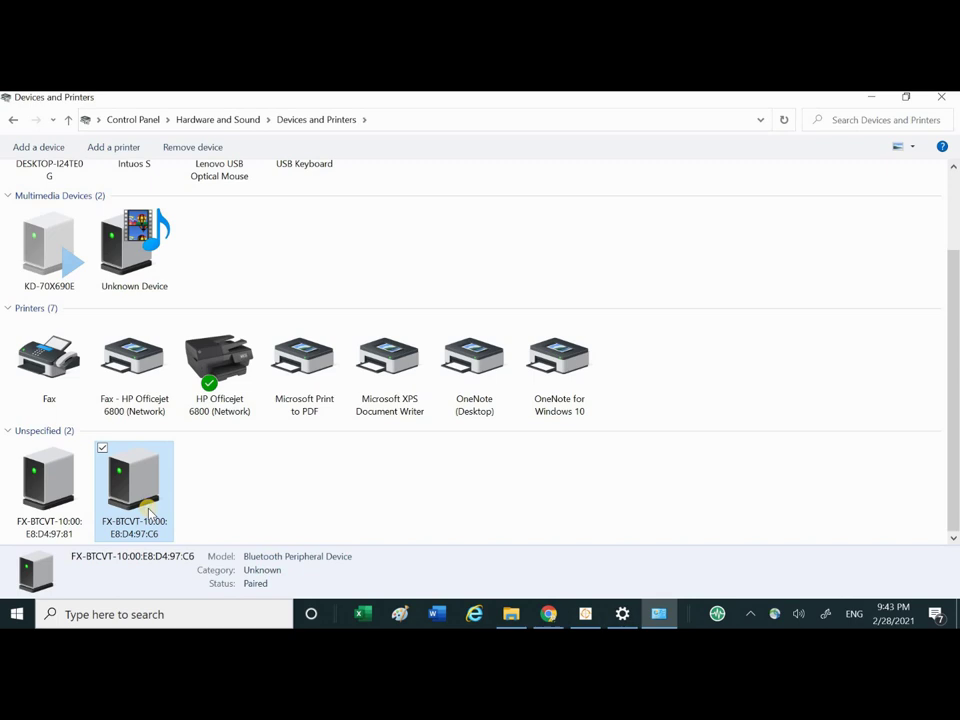
pyautogui.rightClick(150, 512)
pyautogui.click(55, 583)
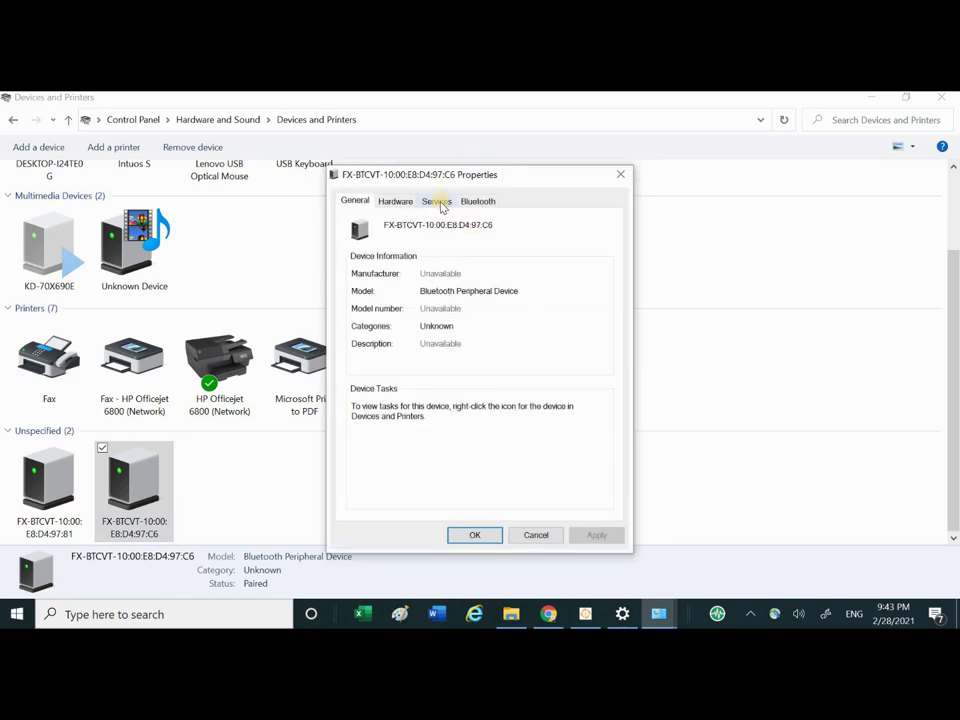
pyautogui.click(437, 201)
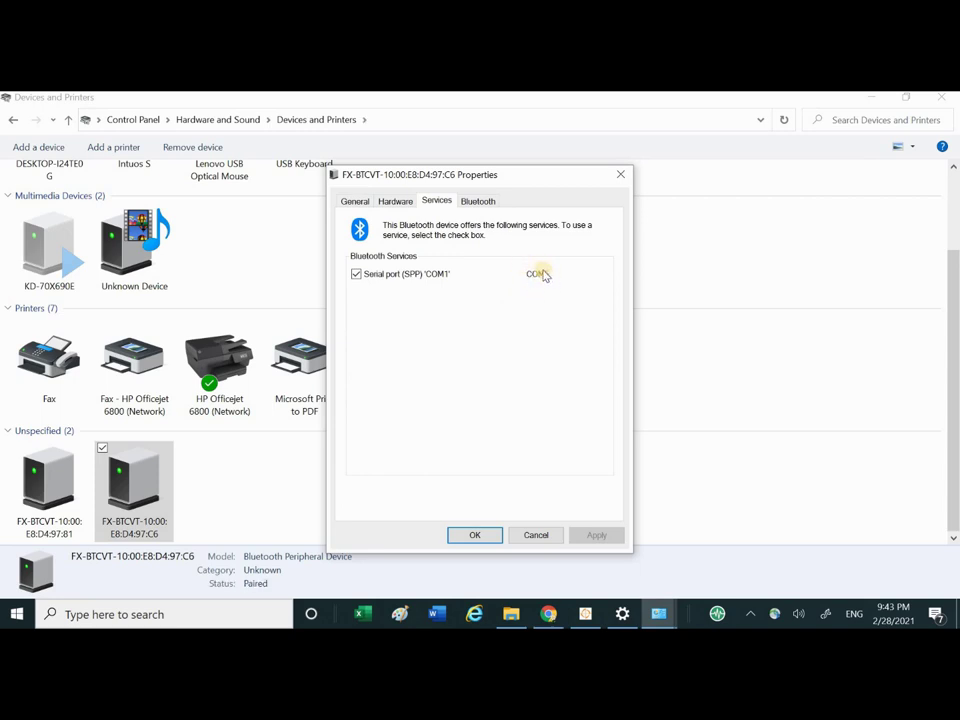
pyautogui.click(478, 536)
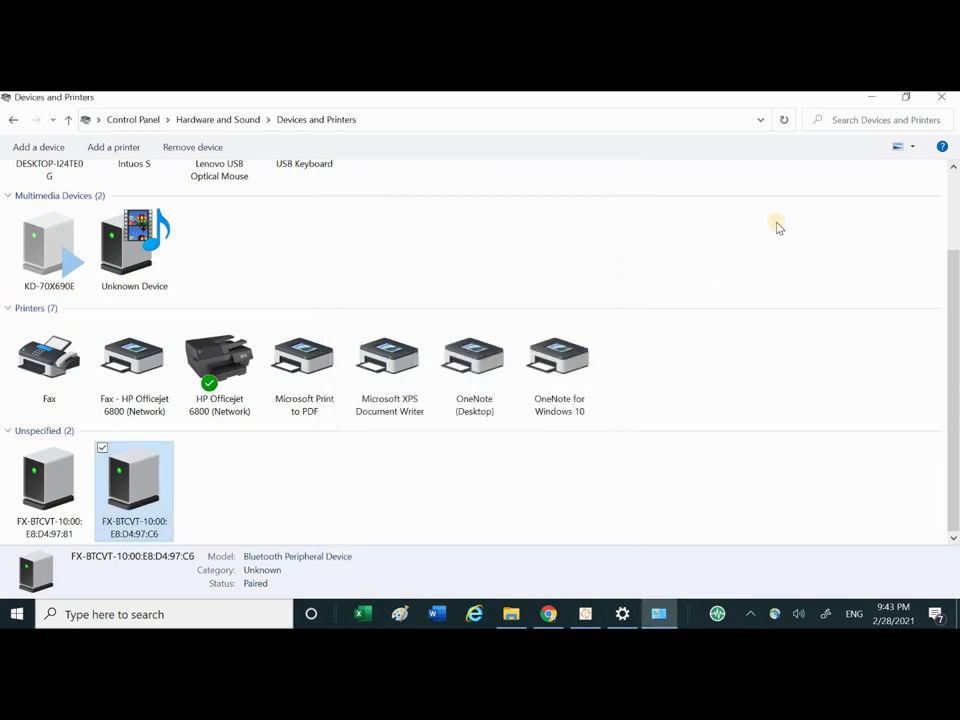
pyautogui.click(945, 99)
pyautogui.click(942, 99)
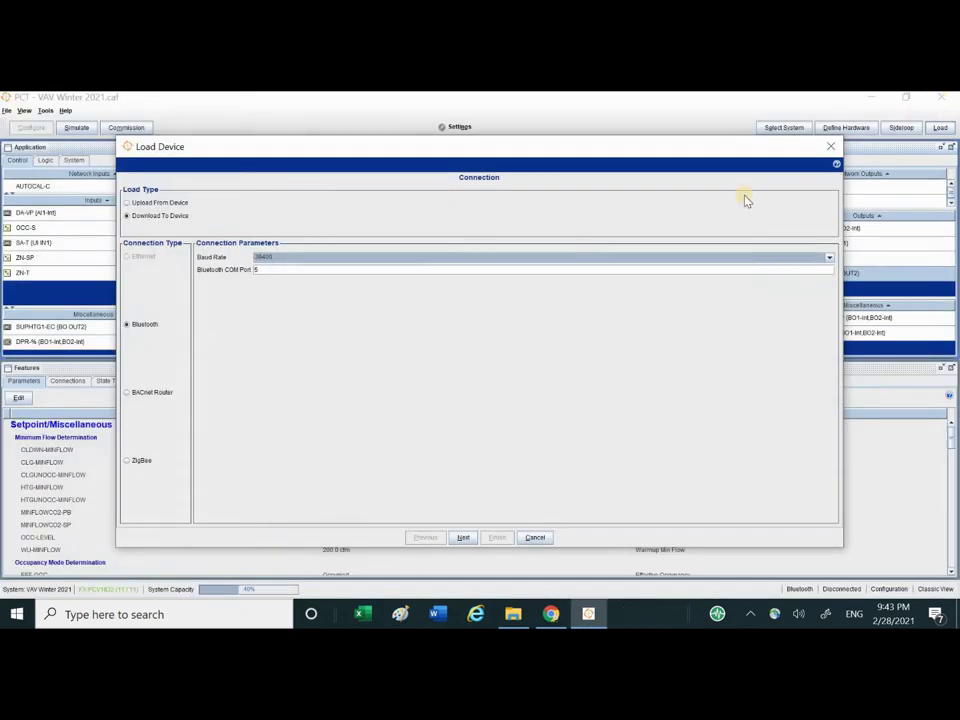
# Connect through Bluetooth COM port 5 and download only the Application code to the VAV Winter 2021 controller.
pyautogui.click(255, 269)
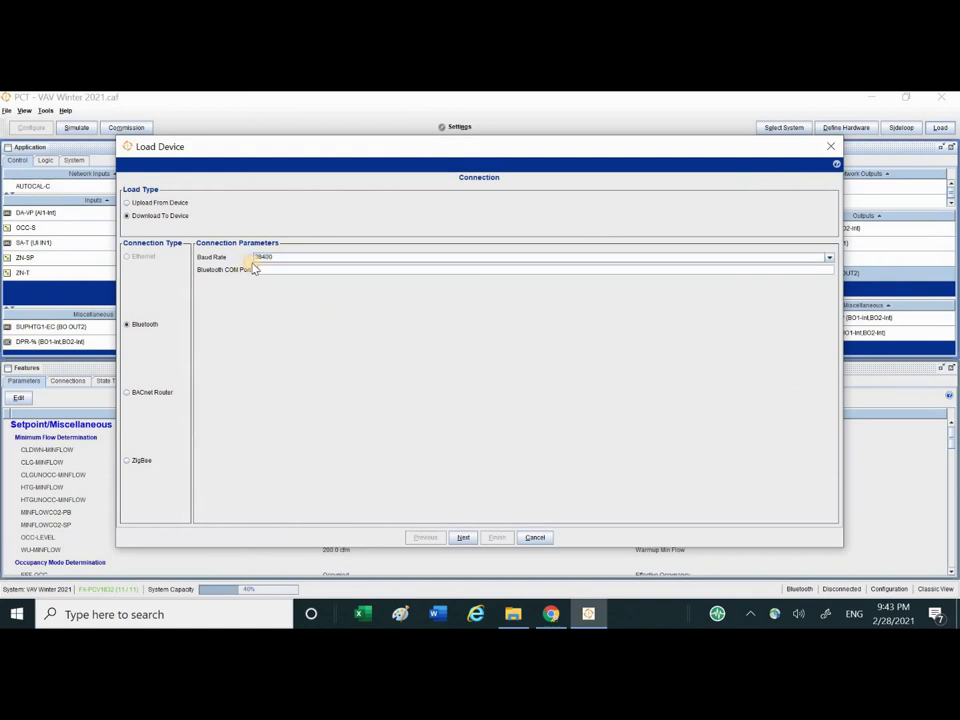
pyautogui.write('5')
pyautogui.click(463, 539)
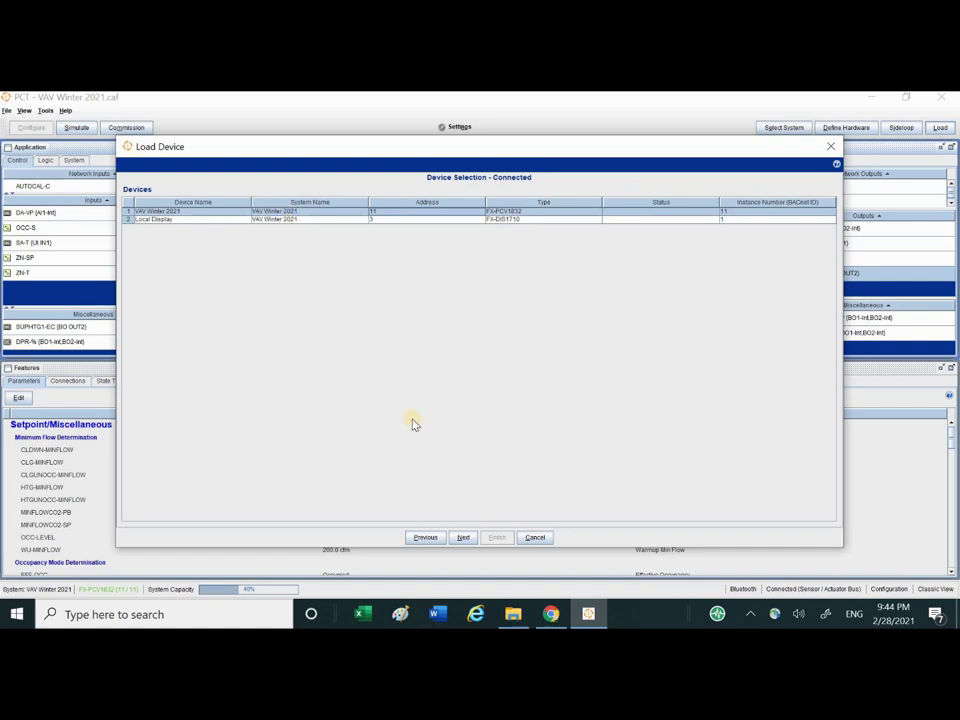
pyautogui.click(463, 537)
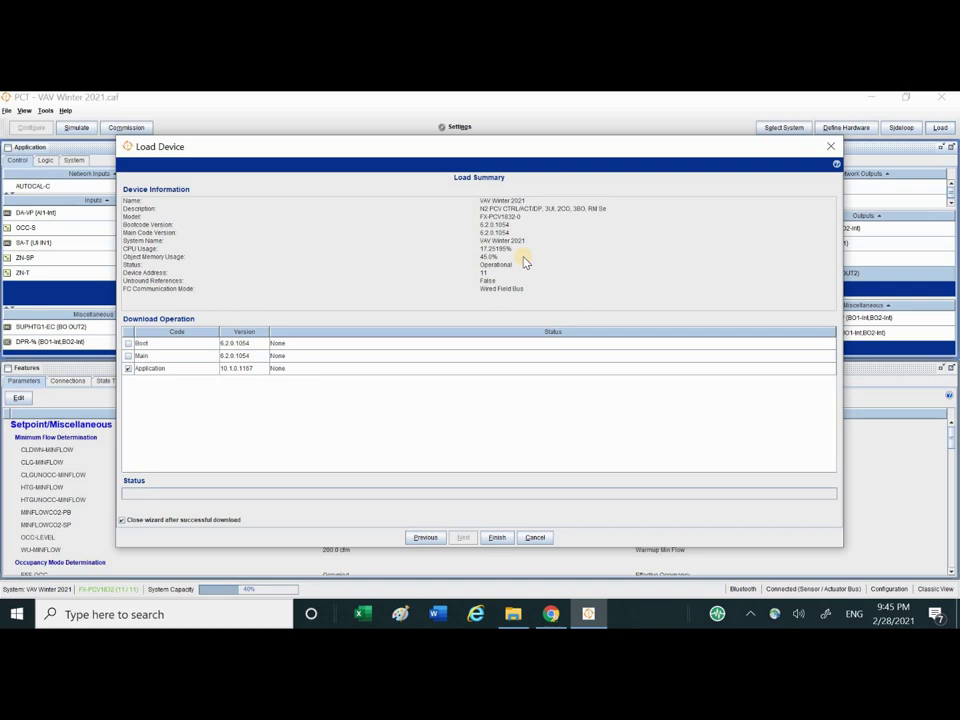
pyautogui.click(497, 537)
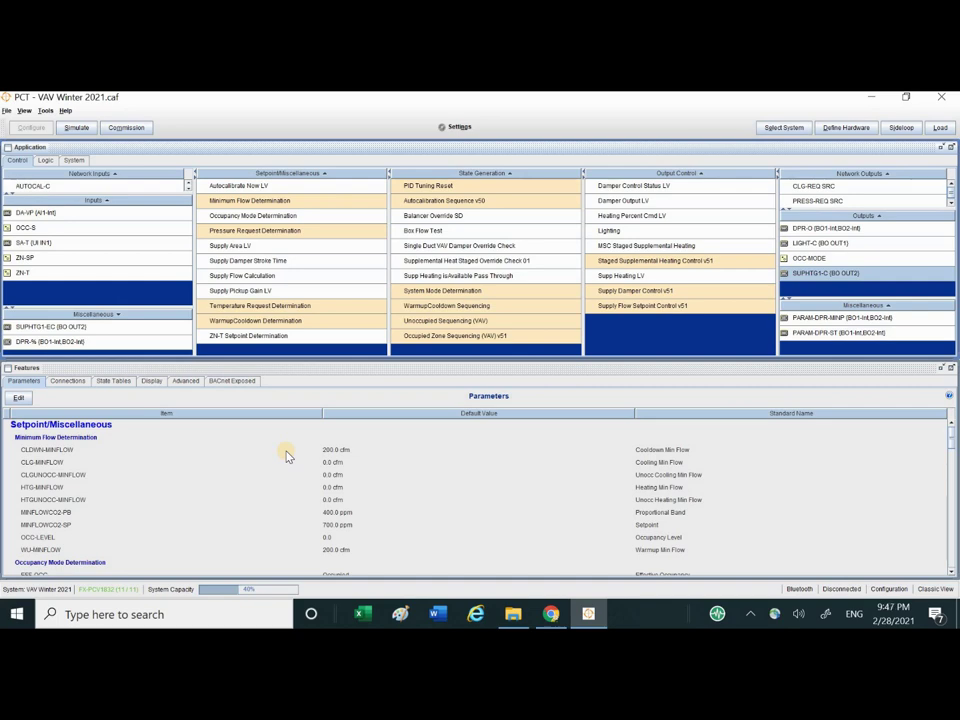
# Start a simulation of the application with the default startup values at 5x realtime speed, enlarging the setup dialog to review them.
pyautogui.click(77, 128)
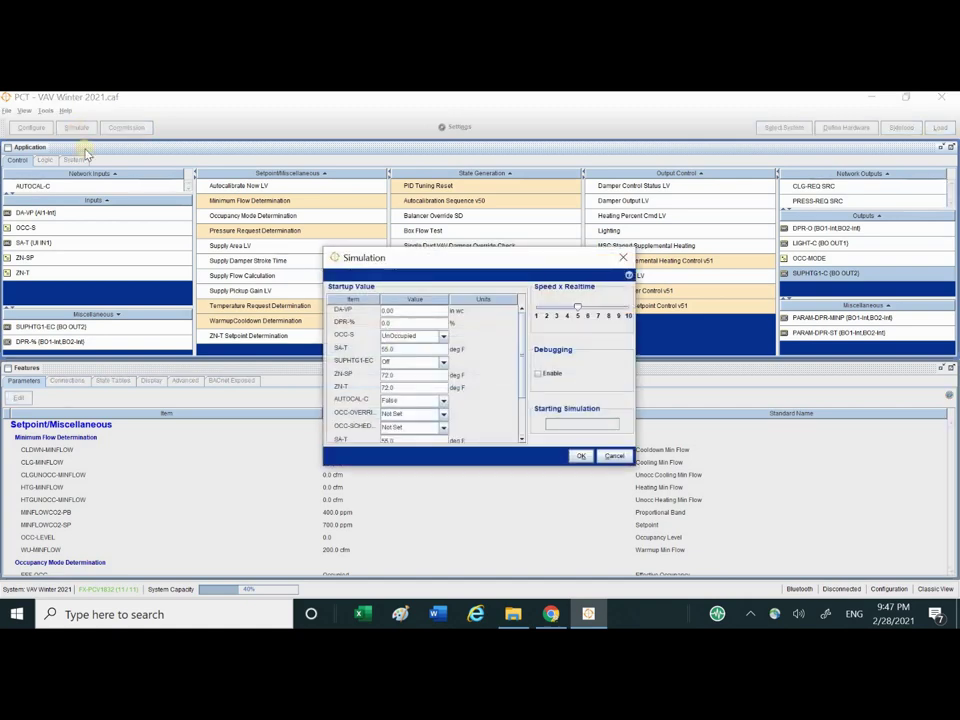
pyautogui.moveTo(244, 190); pyautogui.dragTo(183, 146)
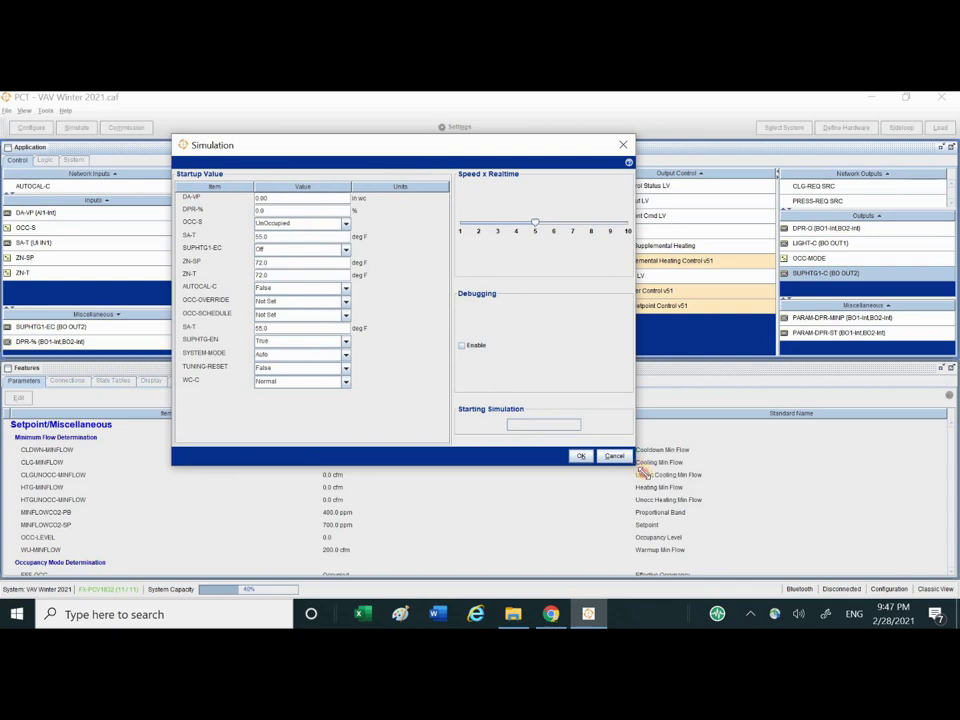
pyautogui.moveTo(641, 469); pyautogui.dragTo(657, 467)
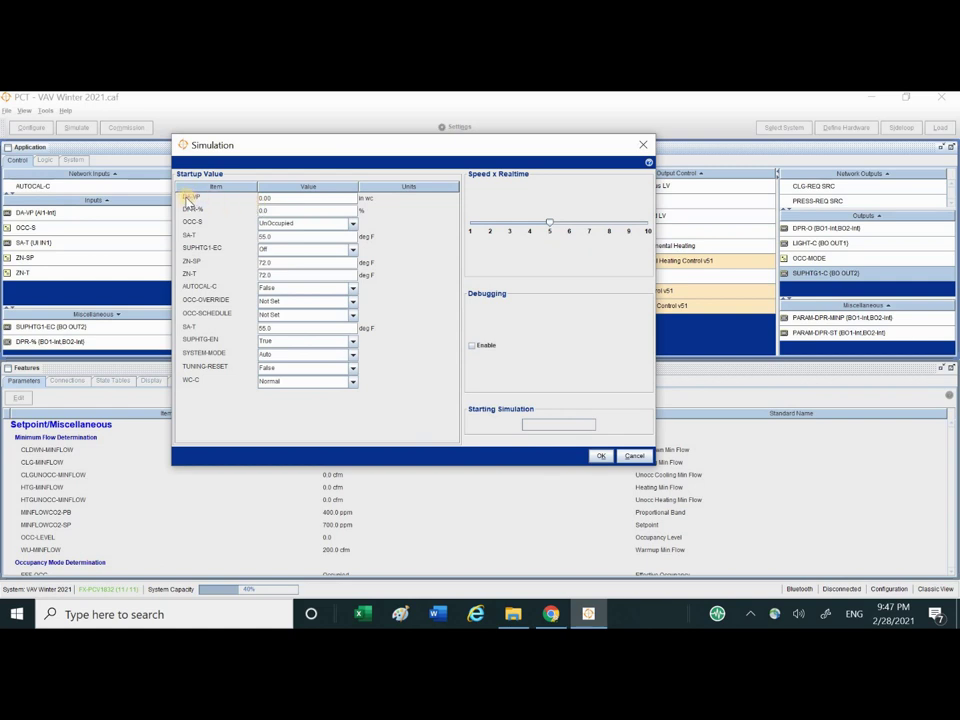
pyautogui.click(275, 198)
pyautogui.click(272, 210)
pyautogui.click(598, 455)
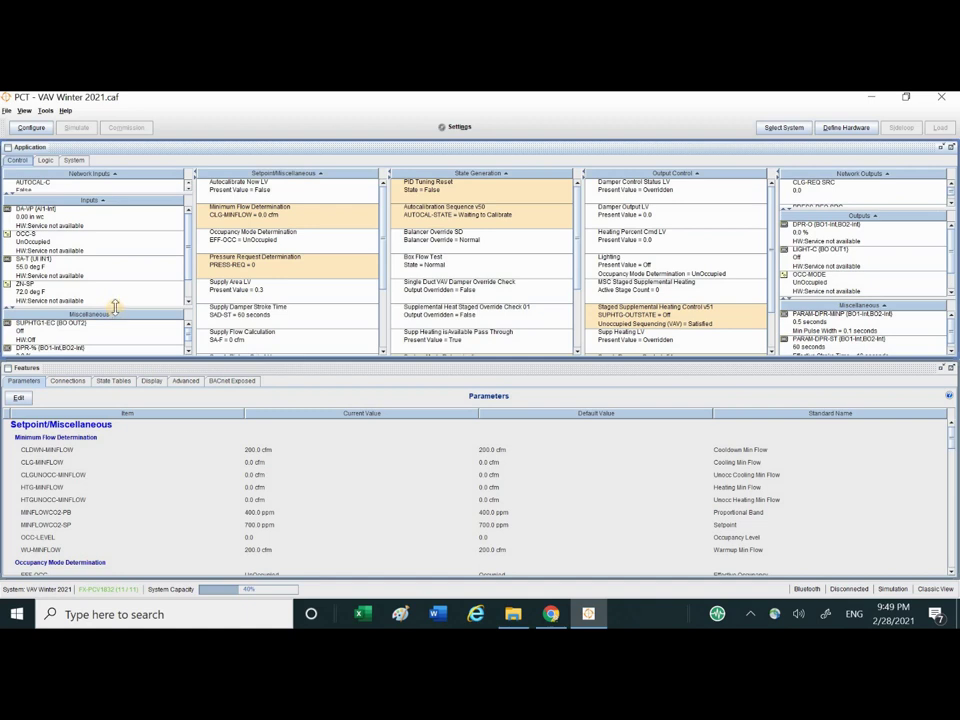
# Resize the Inputs and Outputs sections of the Control view so that all of their points show.
pyautogui.moveTo(115, 307); pyautogui.dragTo(103, 343)
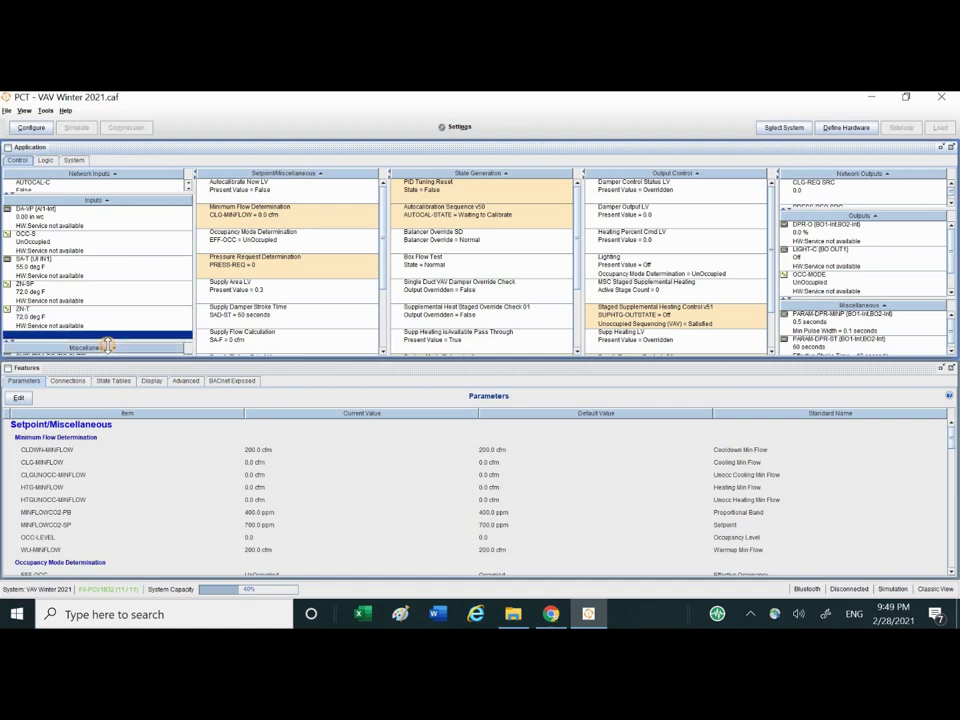
pyautogui.click(885, 241)
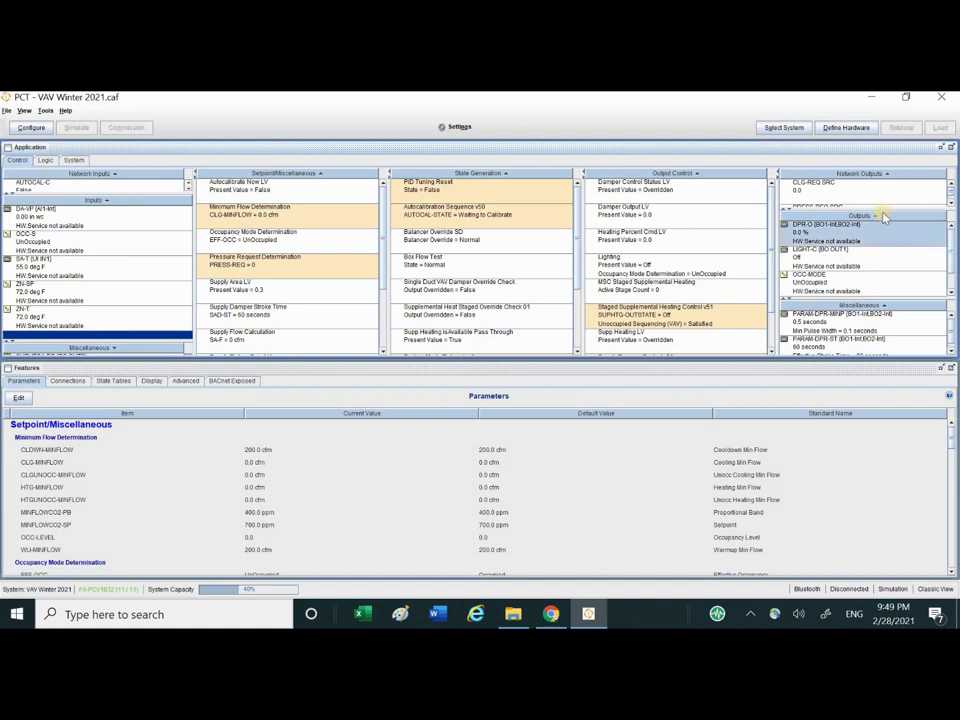
pyautogui.moveTo(884, 216); pyautogui.dragTo(884, 199)
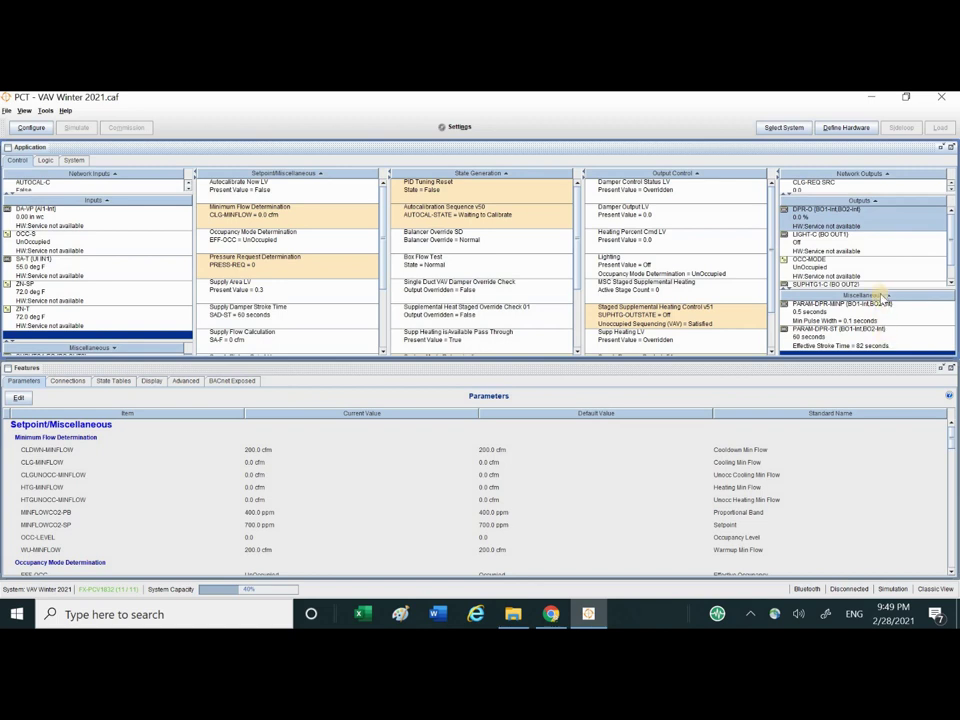
pyautogui.moveTo(882, 296); pyautogui.dragTo(880, 320)
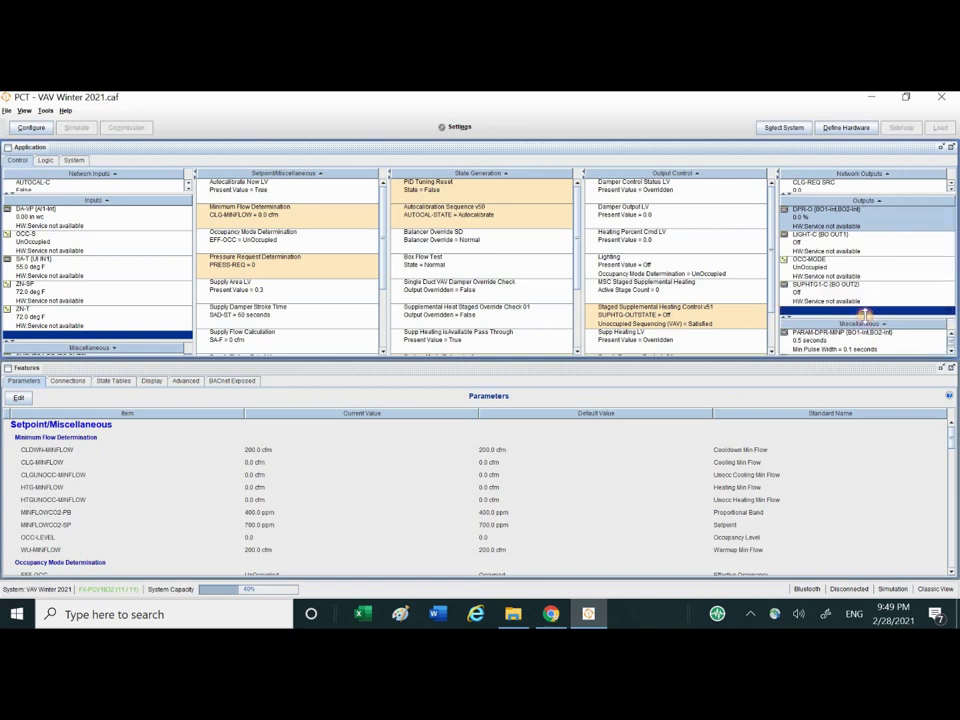
# Review the simulated DA-VP, OCC-S, SA-T, ZN-SP and ZN-T inputs against the DPR-O, OCC-MODE, LIGHT-C and SUPHTG1-C outputs.
pyautogui.click(91, 221)
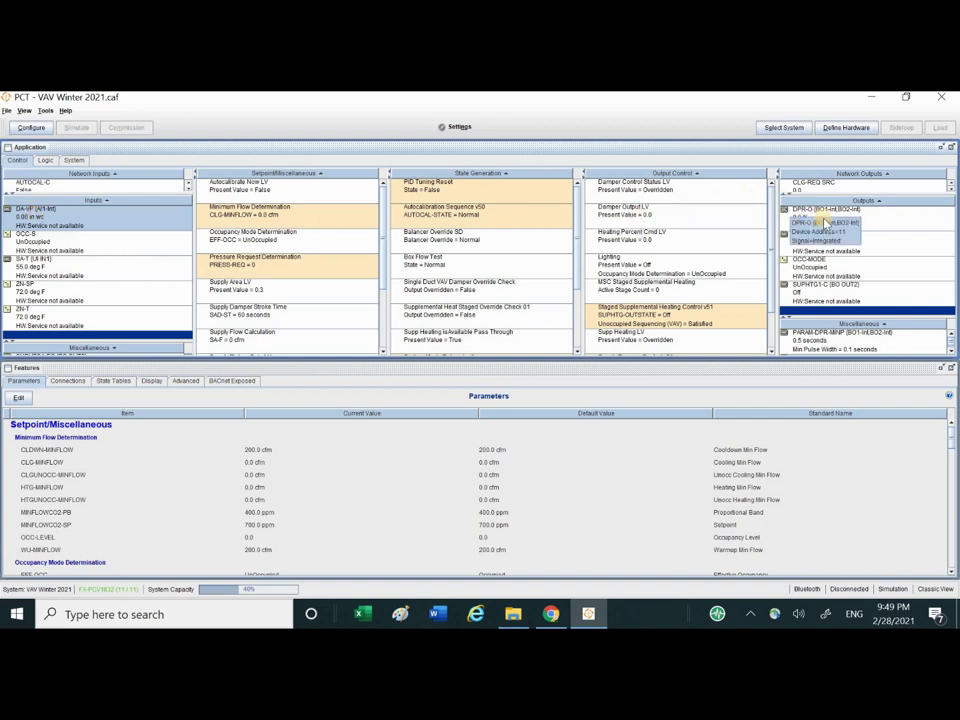
pyautogui.click(882, 220)
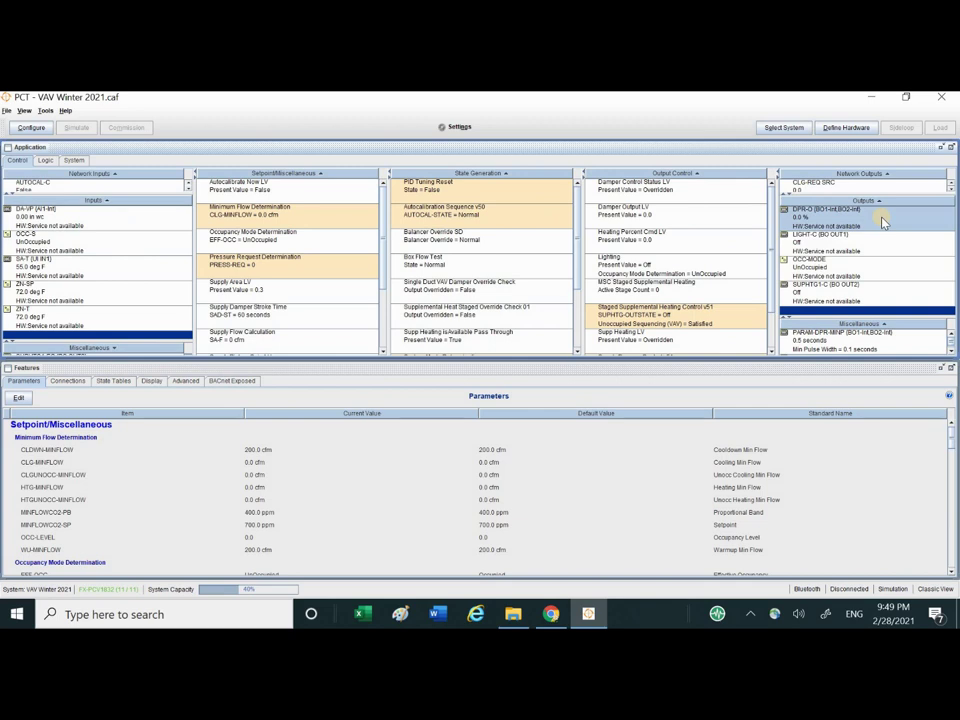
pyautogui.click(69, 249)
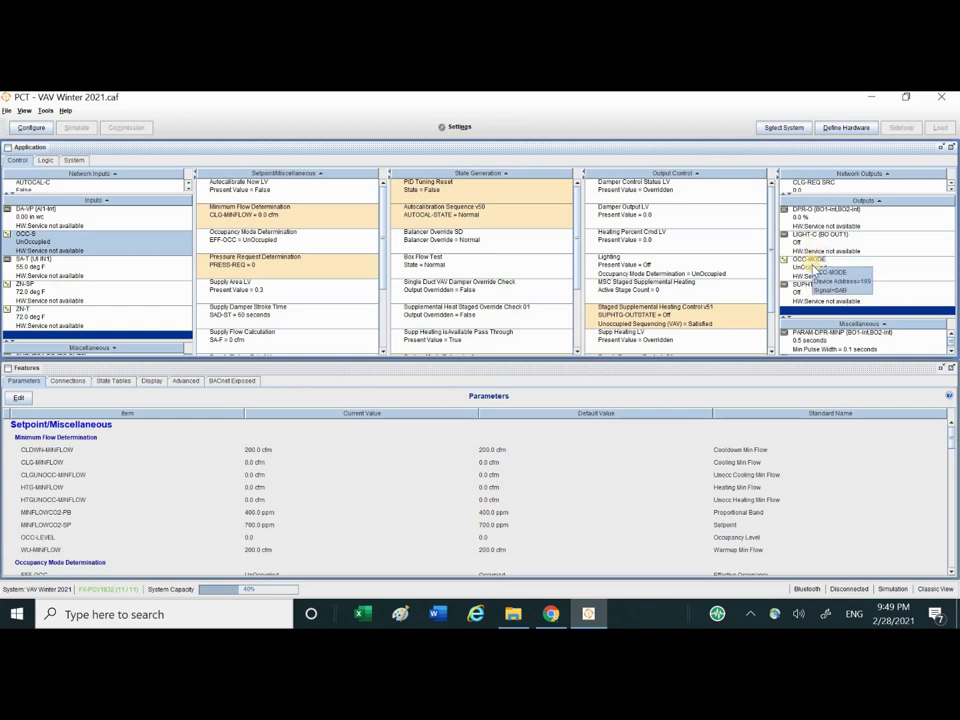
pyautogui.click(845, 264)
pyautogui.click(820, 242)
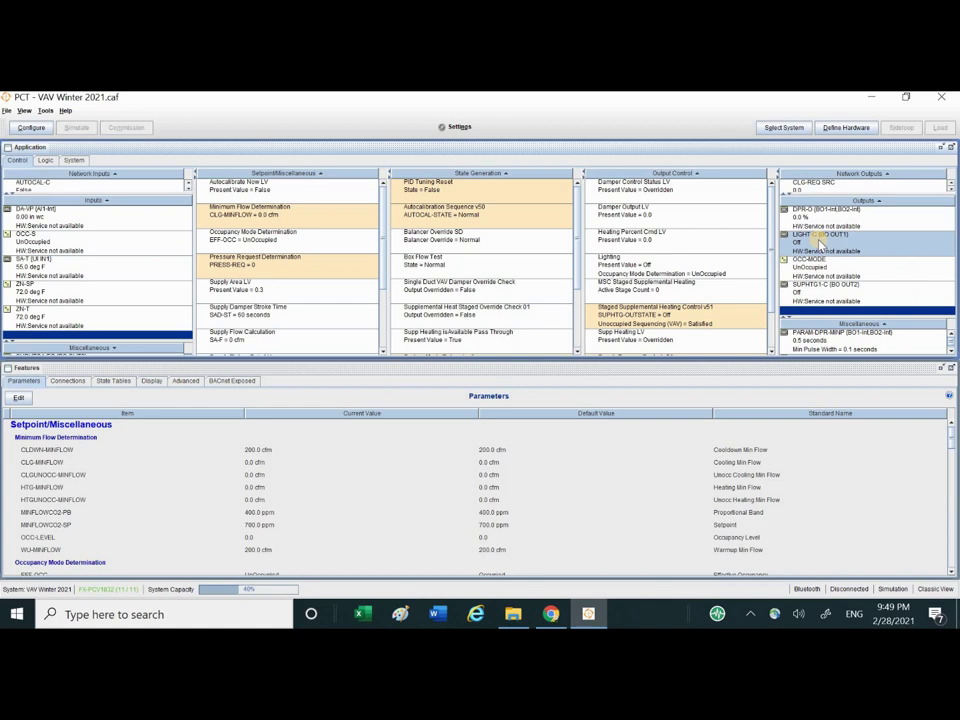
pyautogui.click(58, 266)
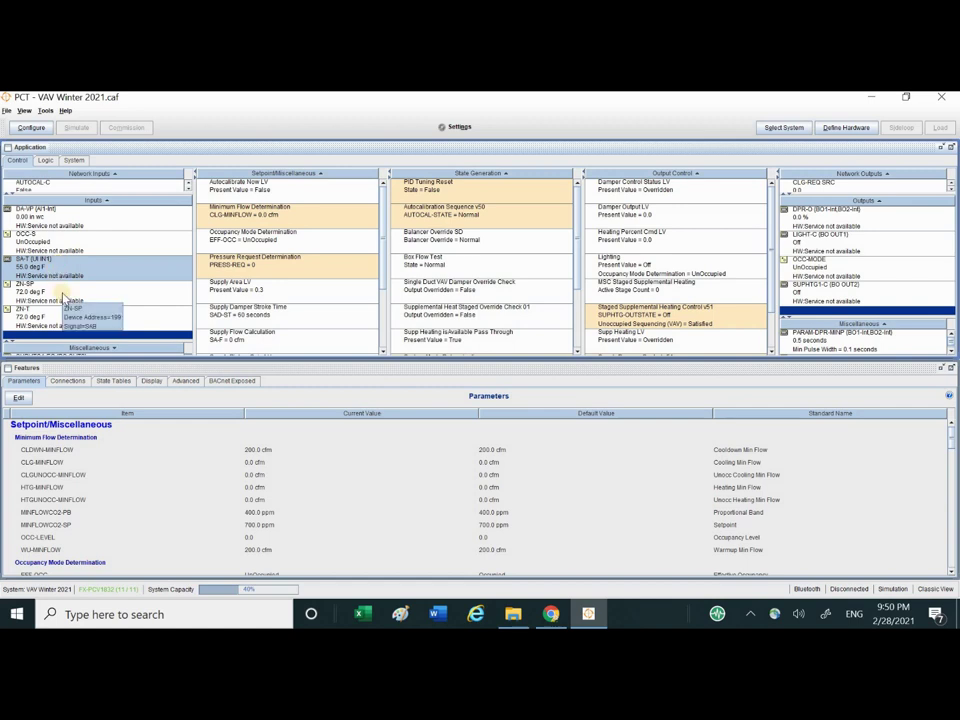
pyautogui.click(62, 297)
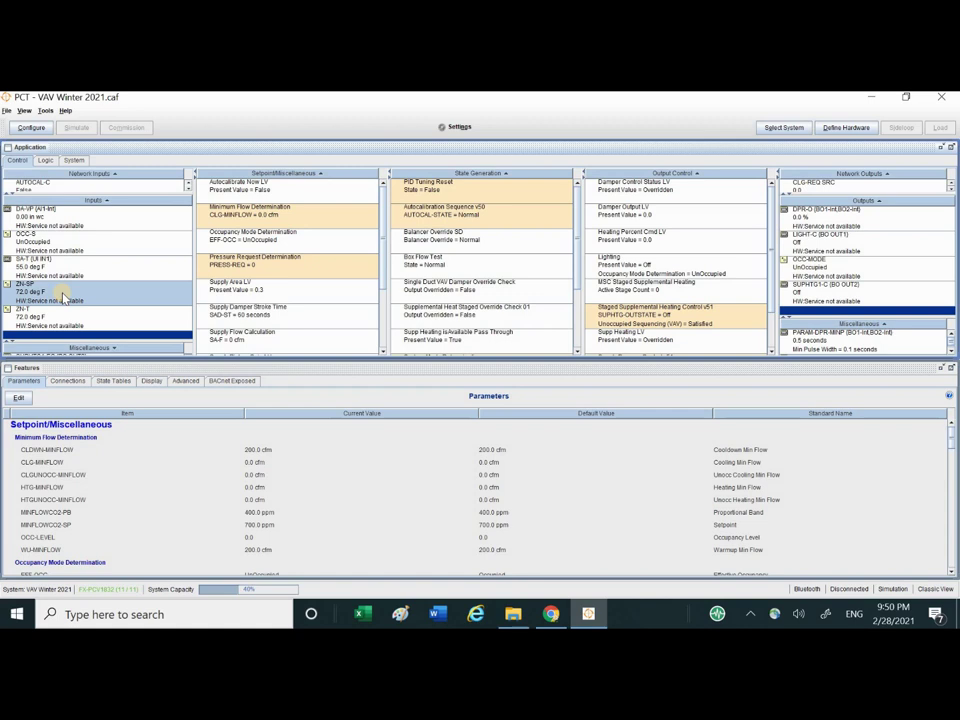
pyautogui.moveTo(22, 296)
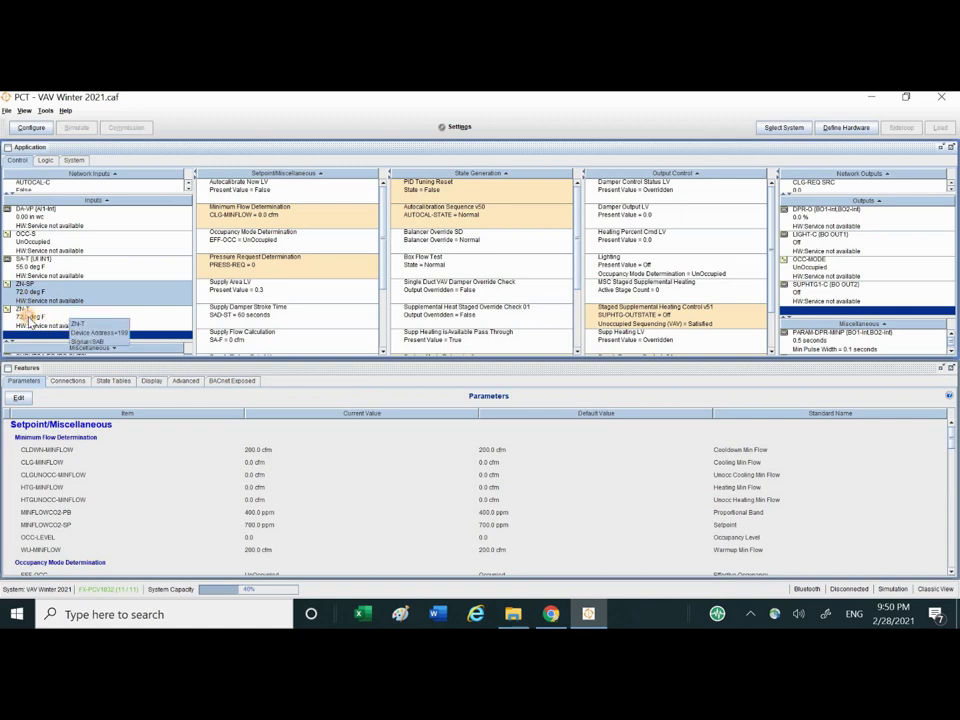
pyautogui.click(30, 320)
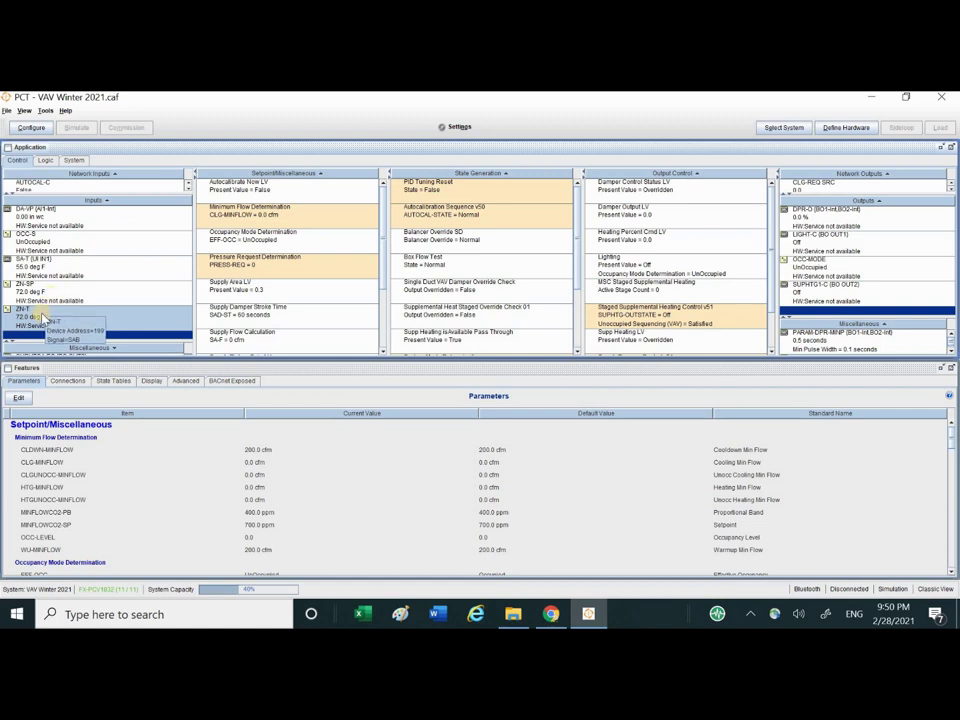
pyautogui.moveTo(692, 260); pyautogui.dragTo(815, 290)
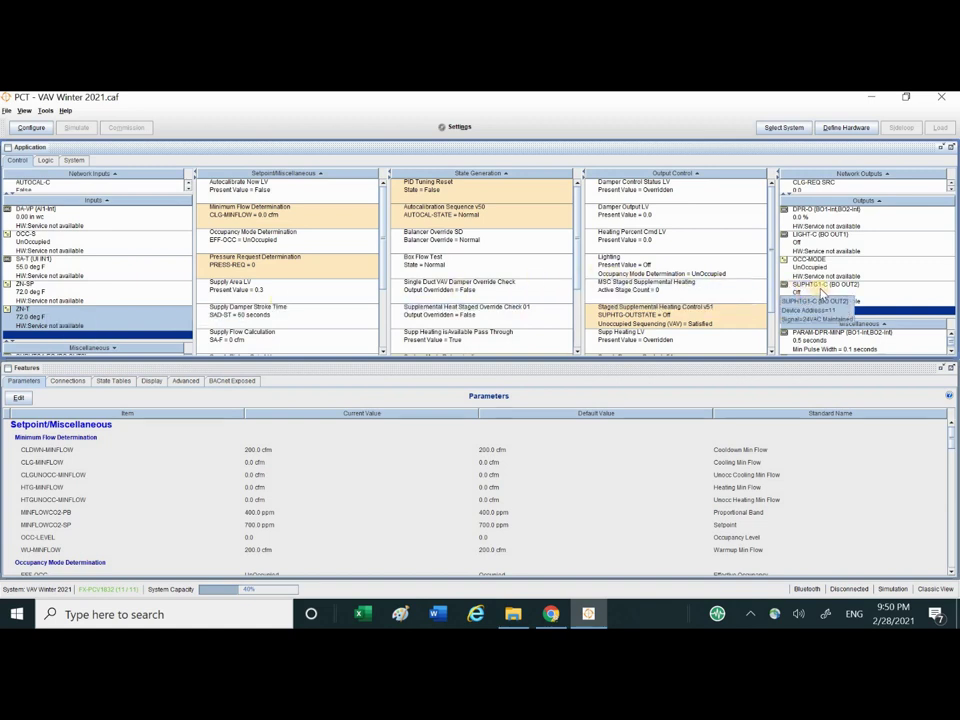
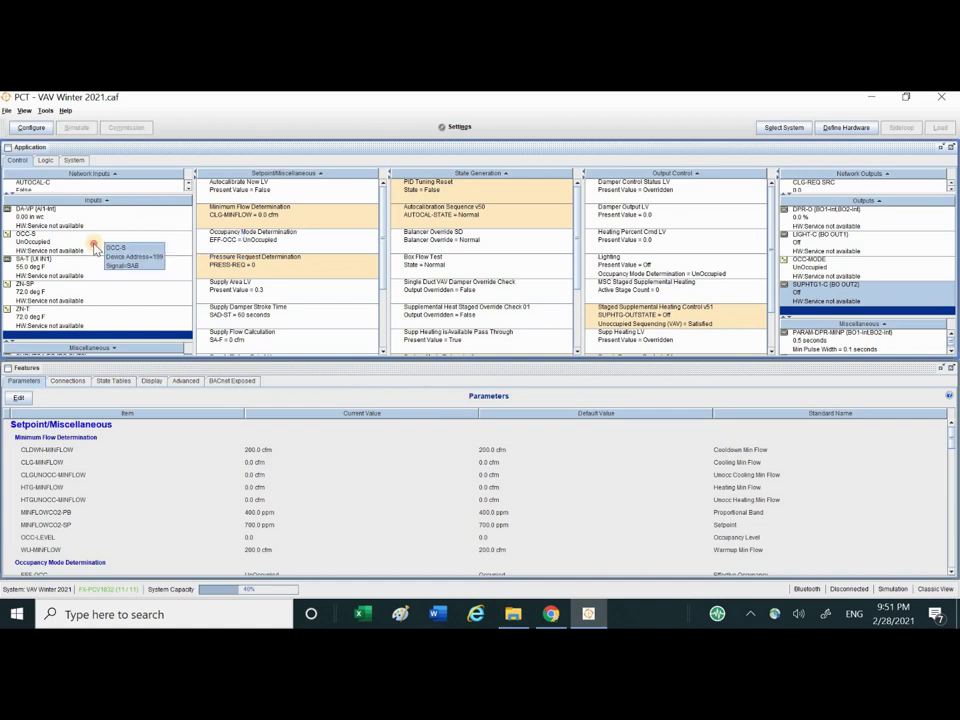
# Send a Test command of Occupied to the OCC-S input's Output - O1 attribute, and check the LIGHT-C output.
pyautogui.click(95, 247)
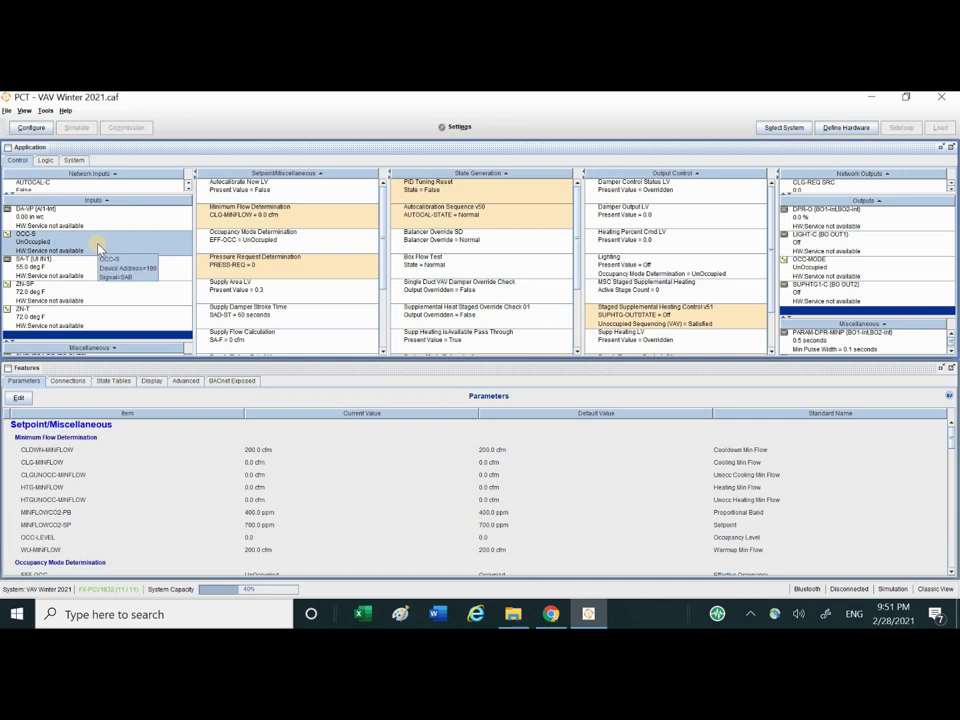
pyautogui.rightClick(98, 247)
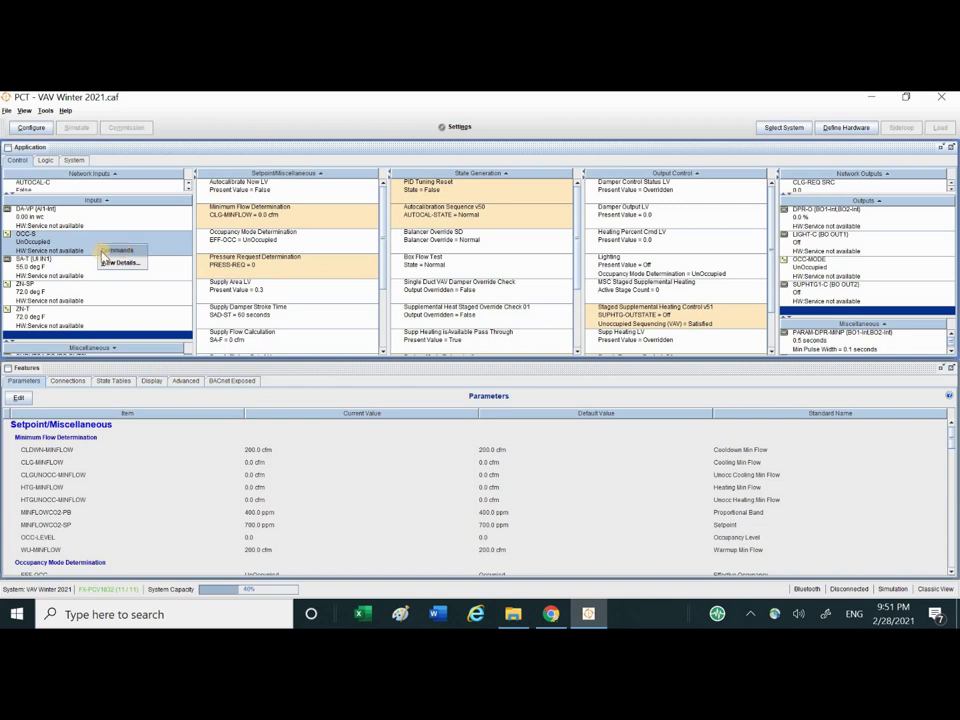
pyautogui.rightClick(109, 235)
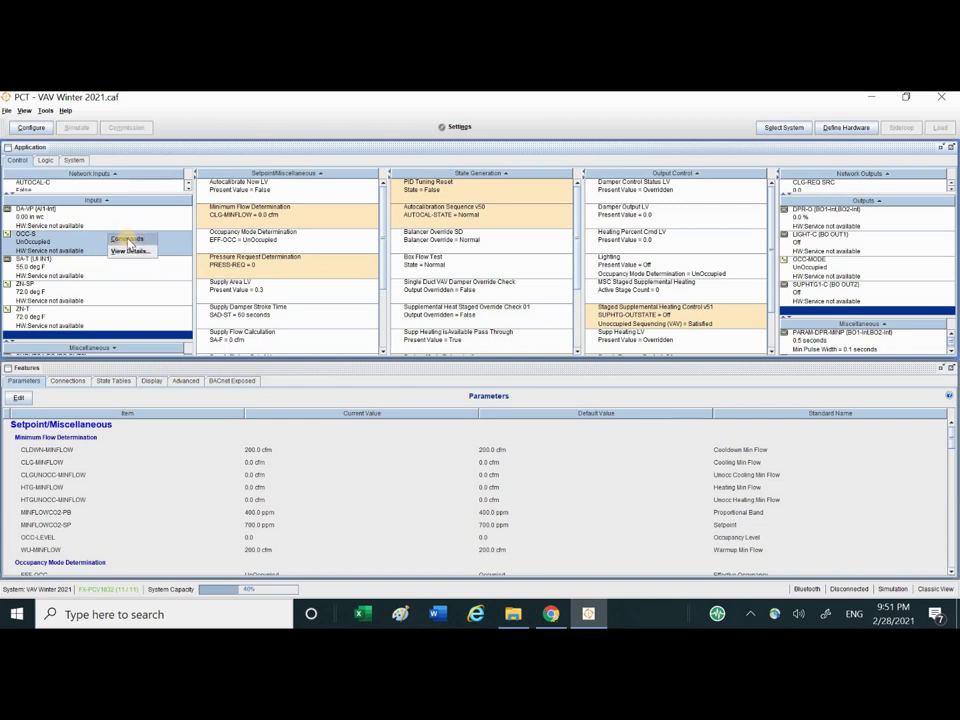
pyautogui.click(128, 240)
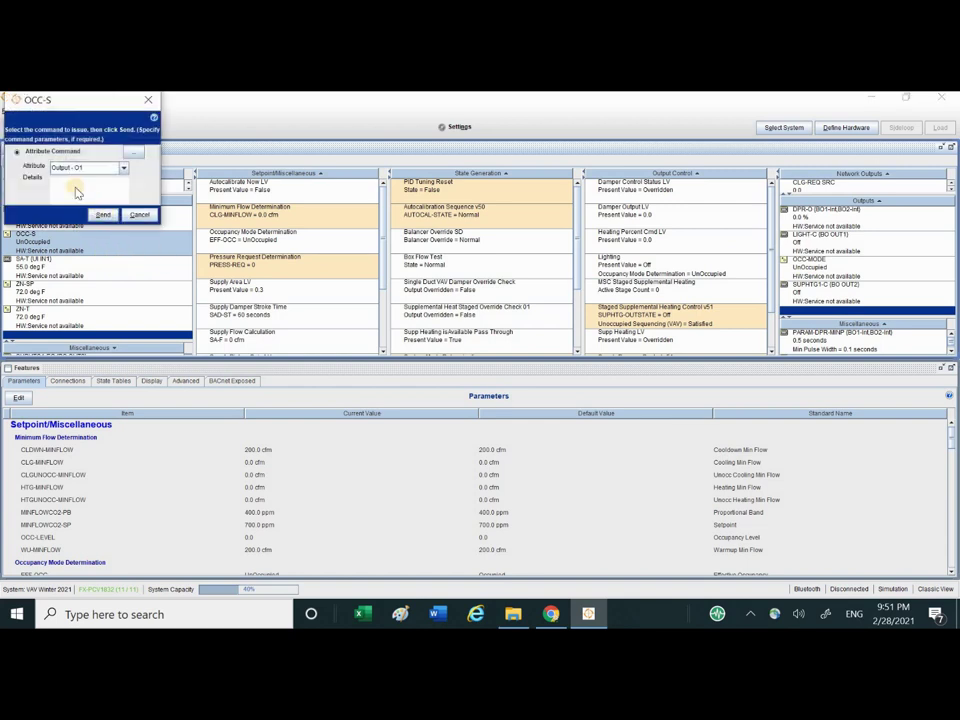
pyautogui.click(136, 153)
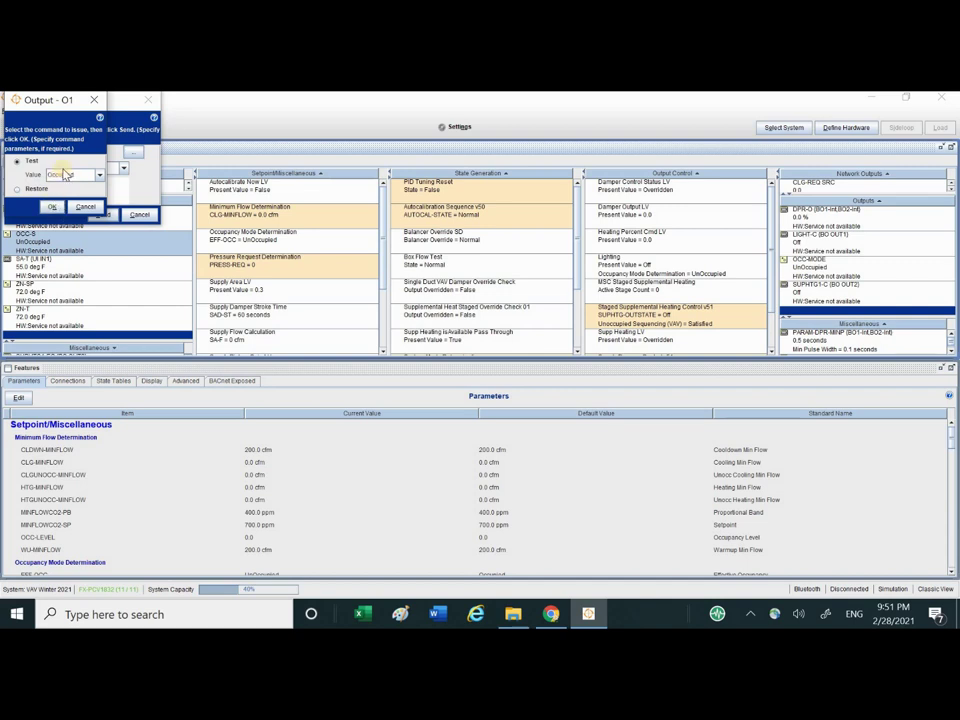
pyautogui.click(99, 175)
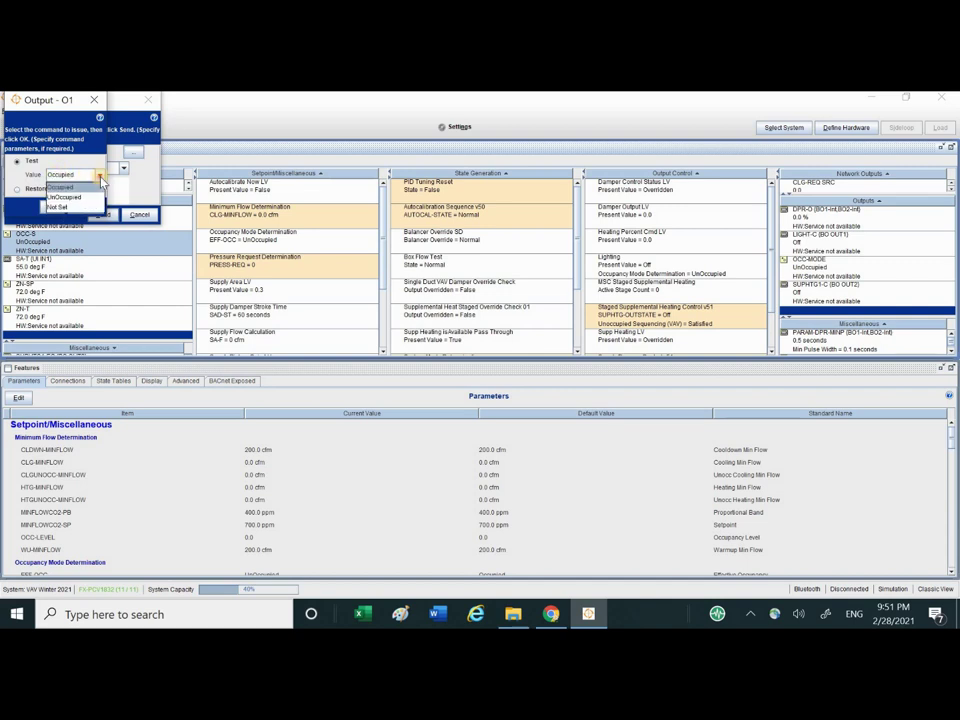
pyautogui.click(100, 177)
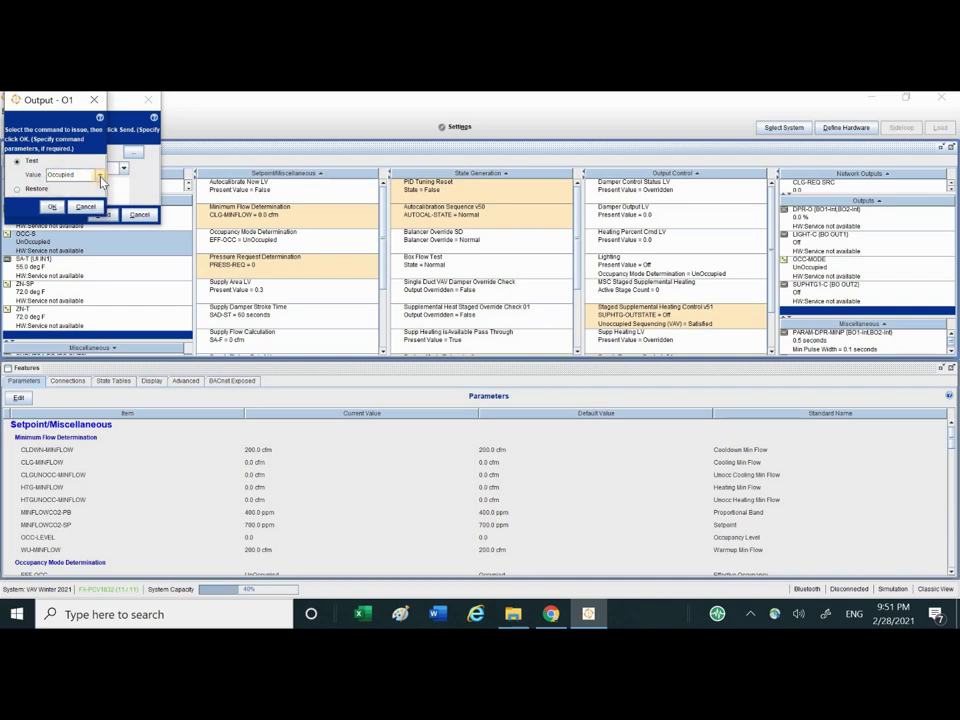
pyautogui.click(53, 208)
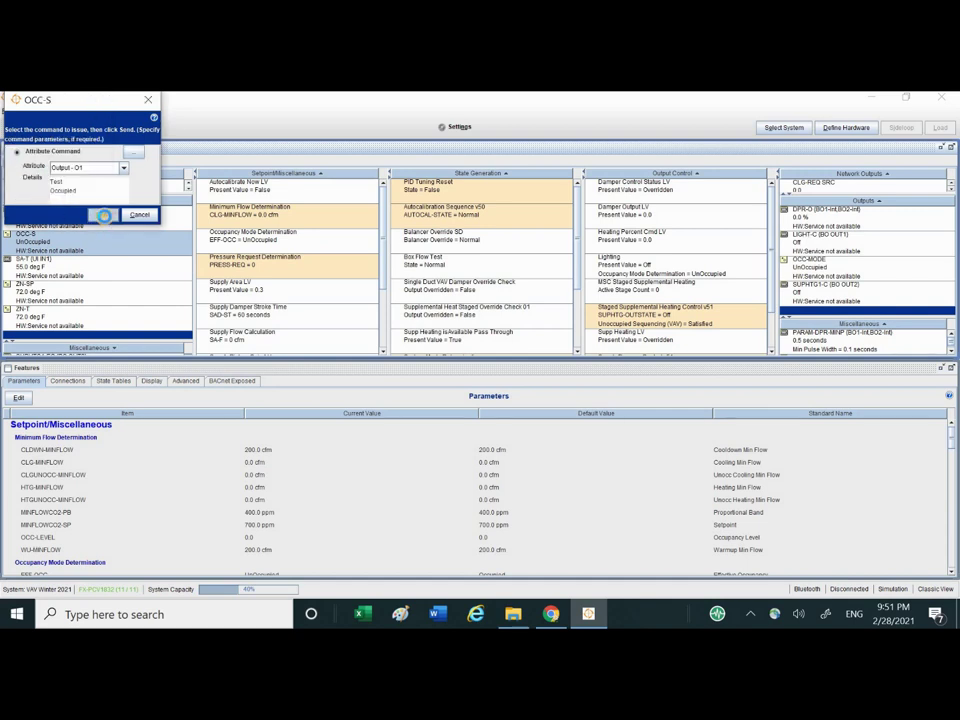
pyautogui.click(104, 216)
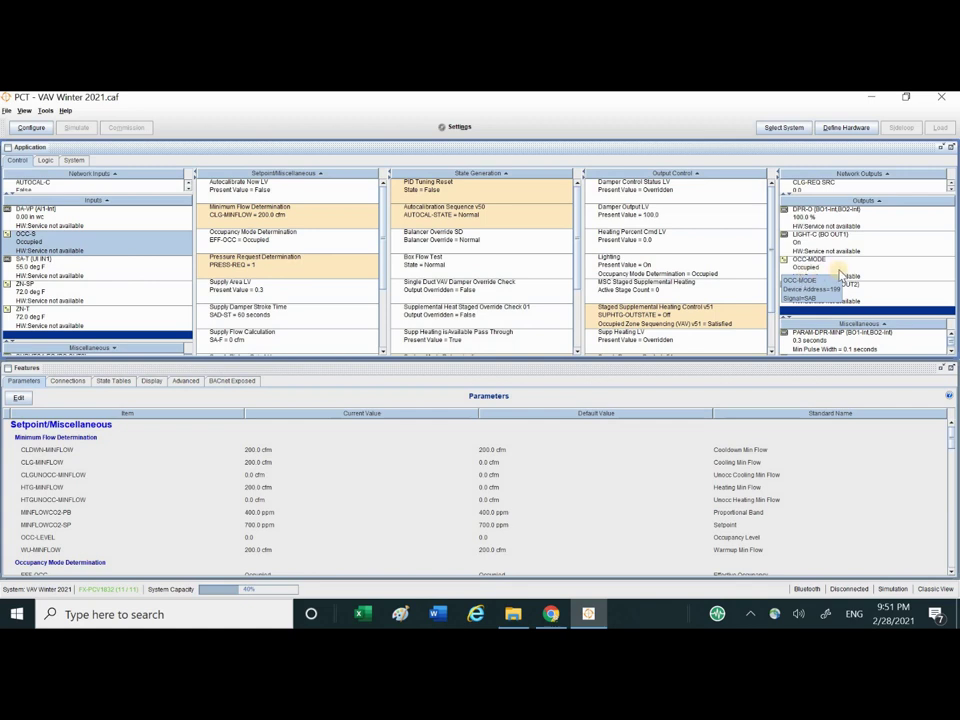
pyautogui.click(817, 243)
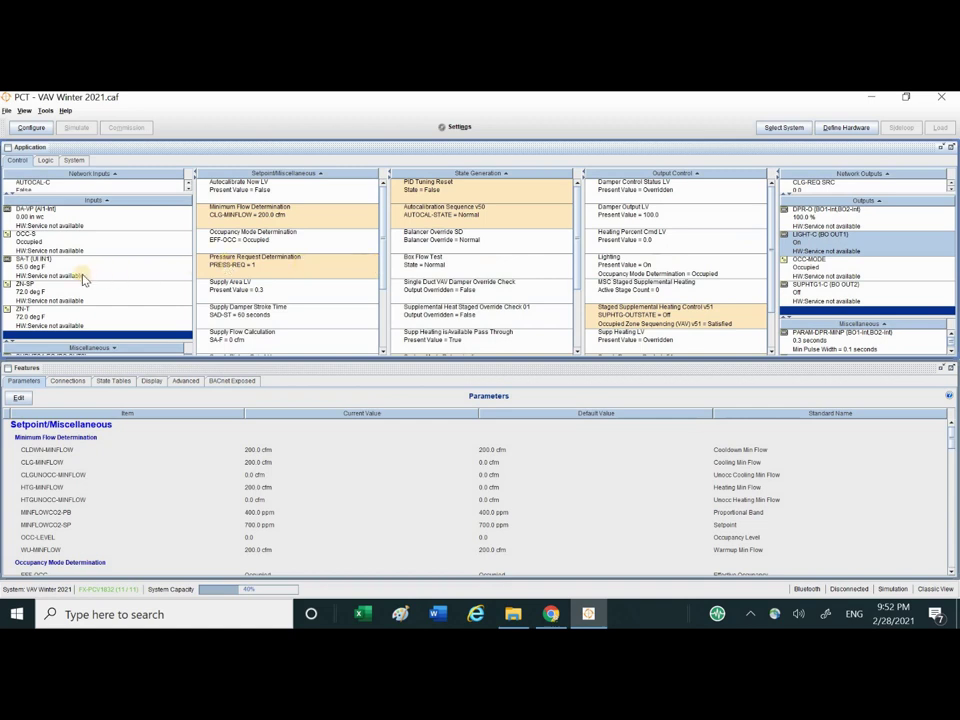
# Send a Test command of 80 deg F to the ZN-SP input's Output - O1 attribute, and check the SUPHTG1-C and DPR-O outputs.
pyautogui.click(58, 294)
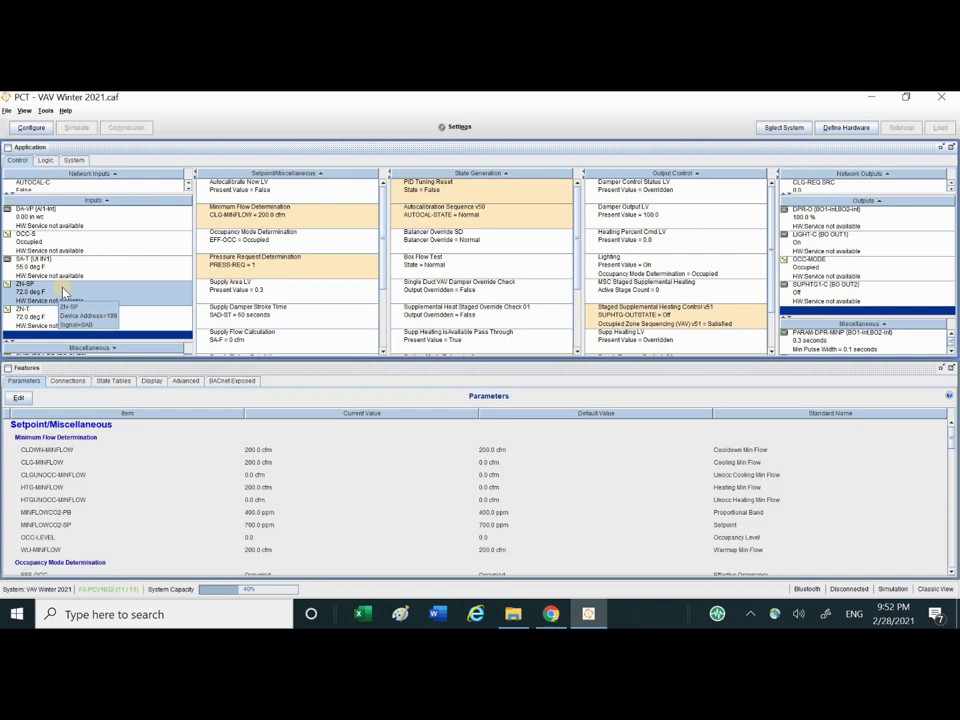
pyautogui.rightClick(125, 294)
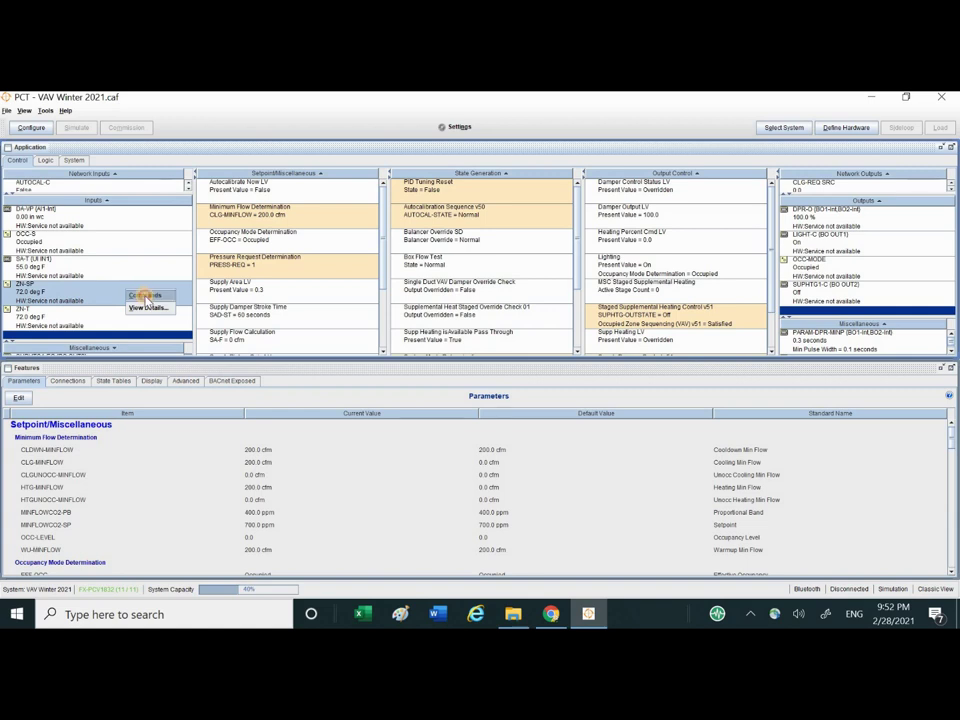
pyautogui.click(146, 296)
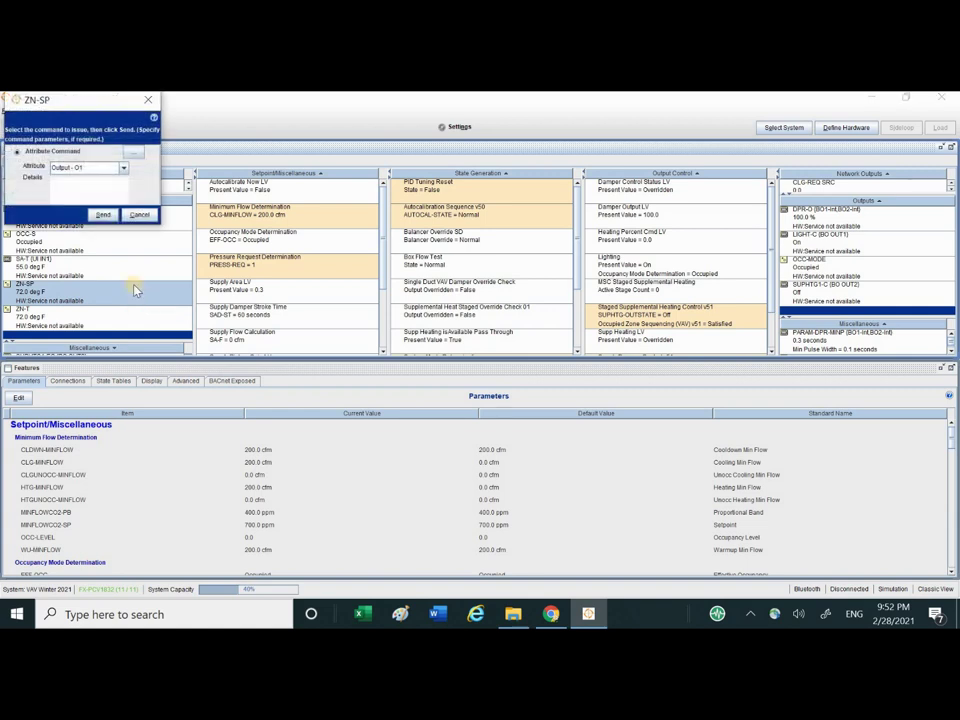
pyautogui.click(138, 154)
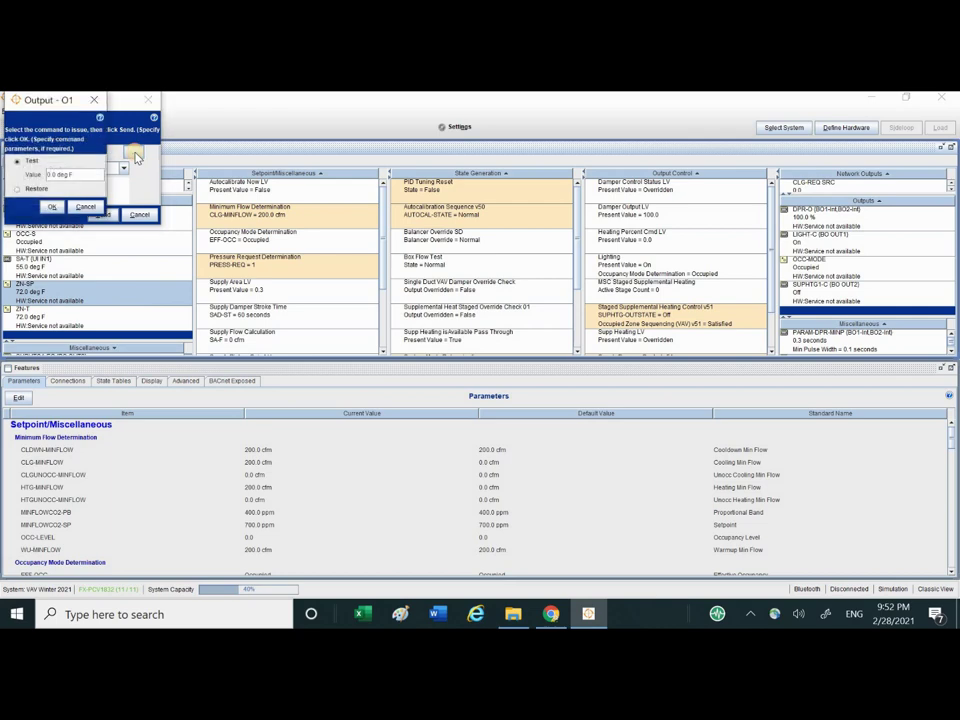
pyautogui.click(70, 178)
pyautogui.write('60')
pyautogui.click(52, 208)
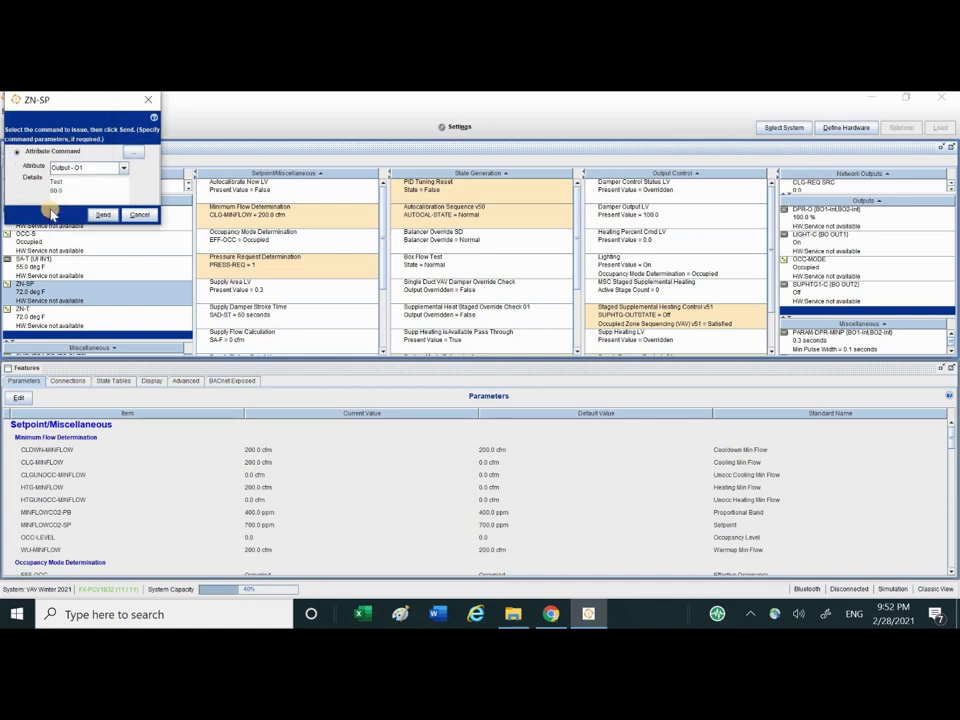
pyautogui.click(103, 214)
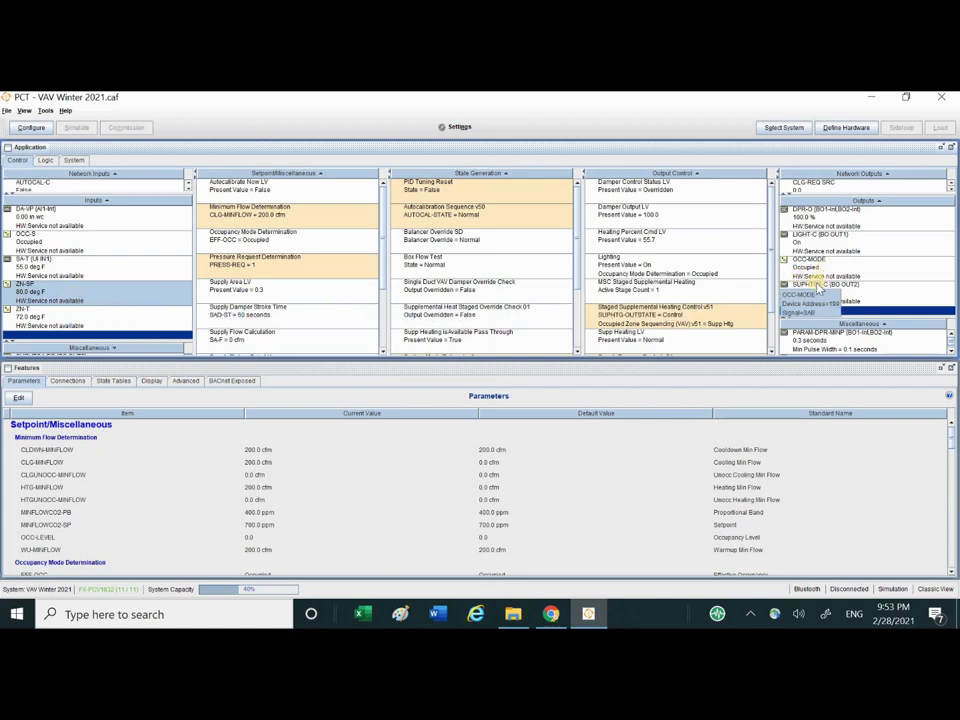
pyautogui.click(865, 299)
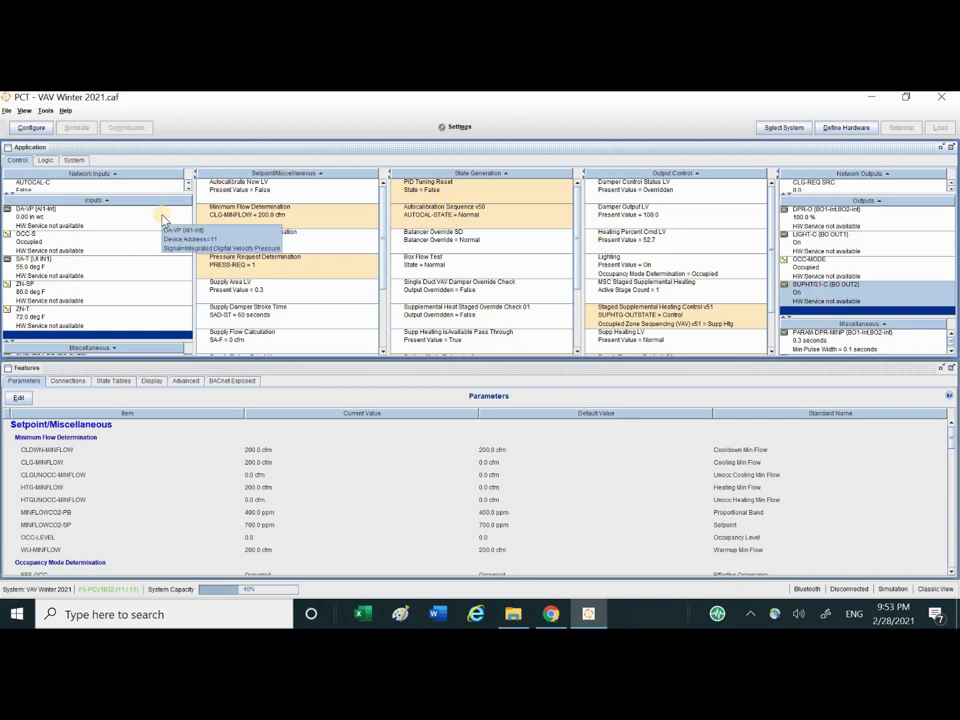
pyautogui.click(824, 222)
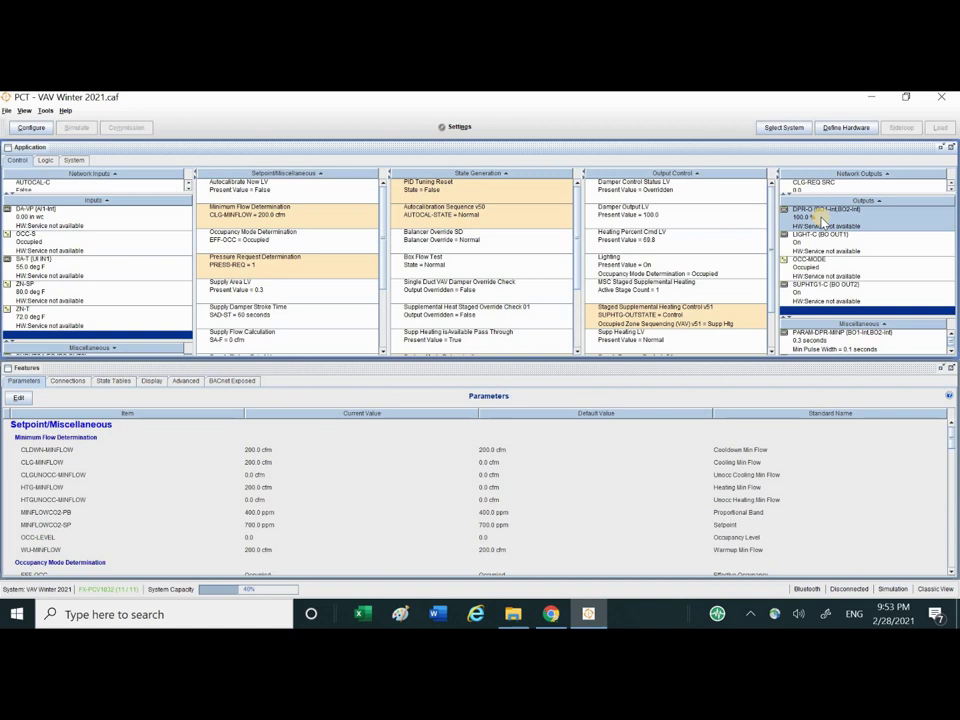
# Open the command dialog for the OCC-S input.
pyautogui.click(89, 244)
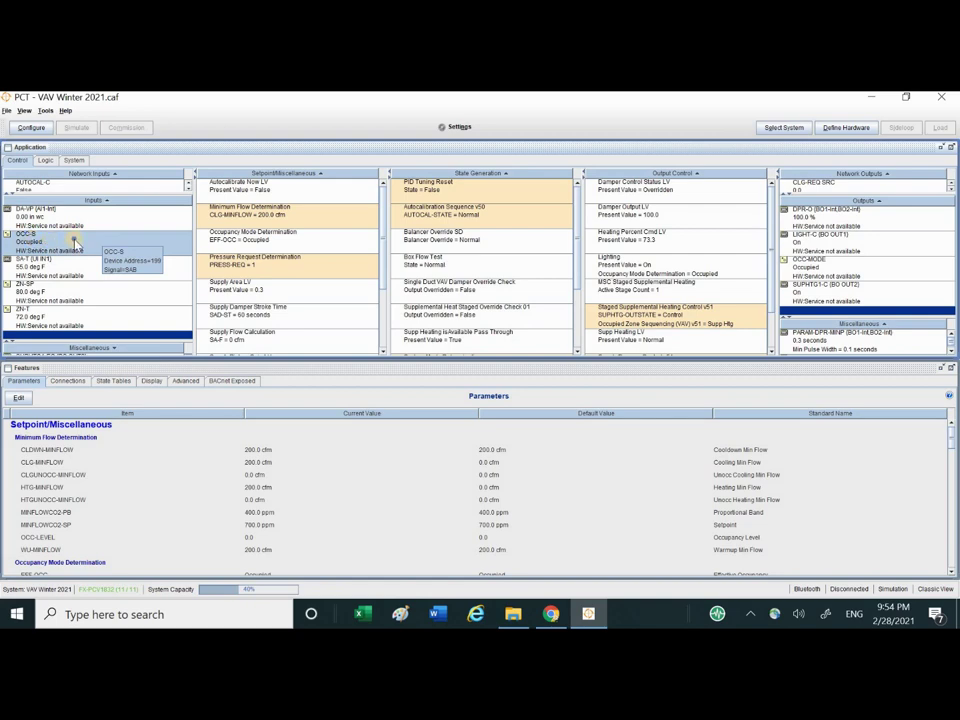
pyautogui.rightClick(76, 243)
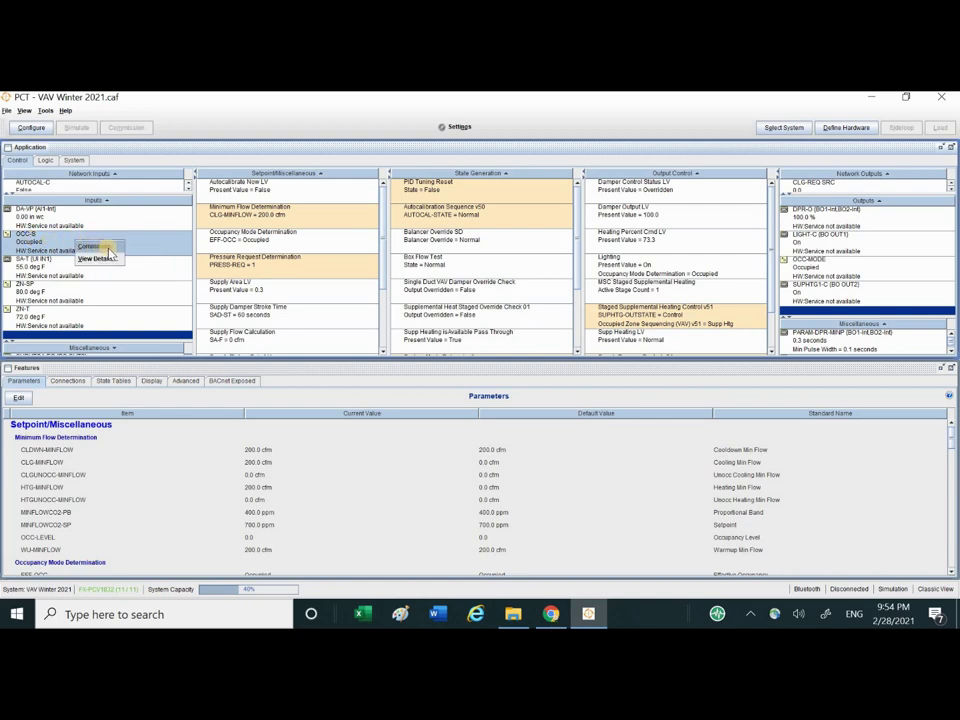
pyautogui.click(92, 246)
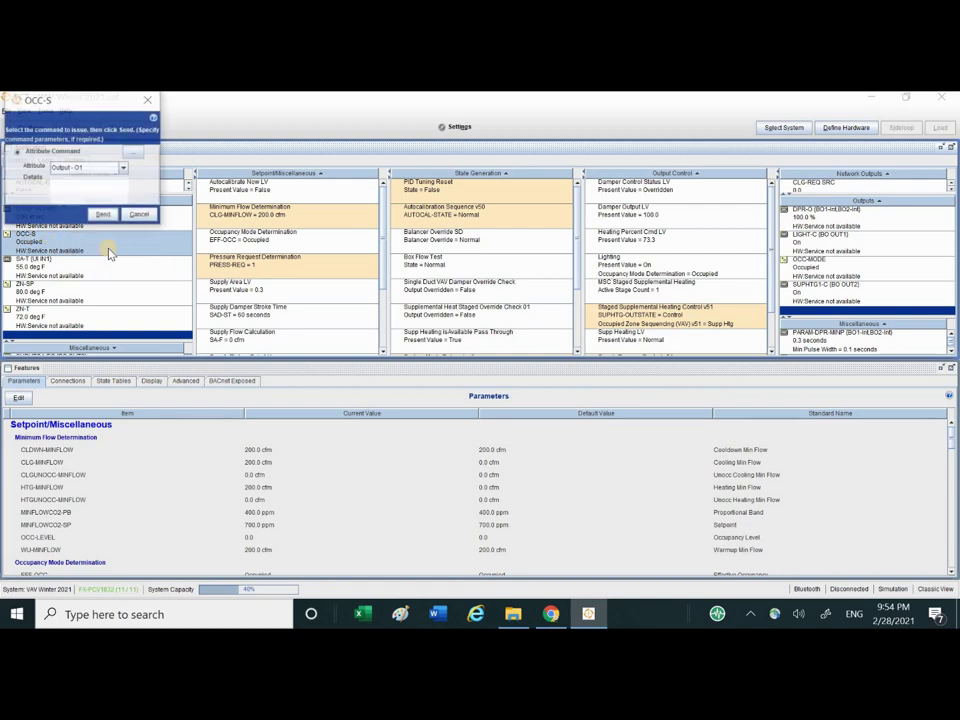
pyautogui.click(133, 153)
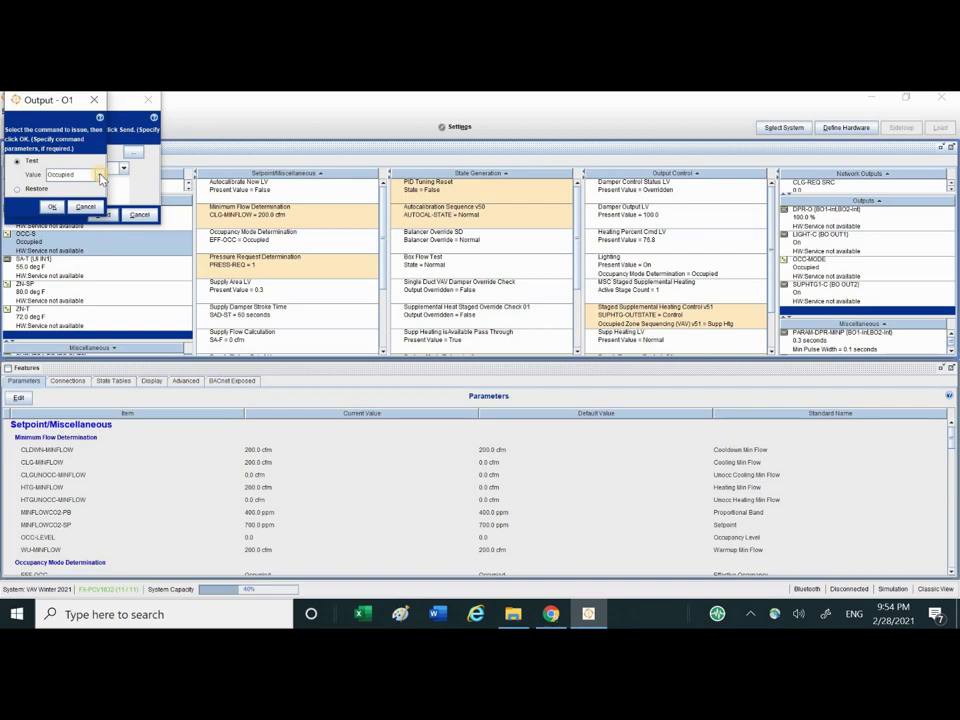
pyautogui.click(100, 175)
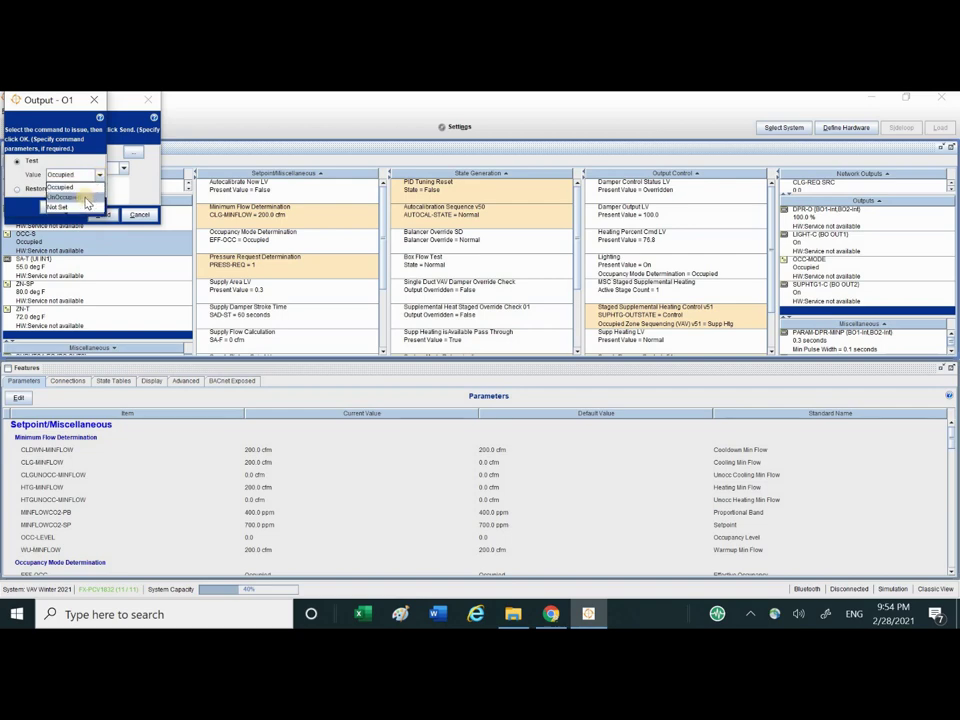
pyautogui.click(85, 198)
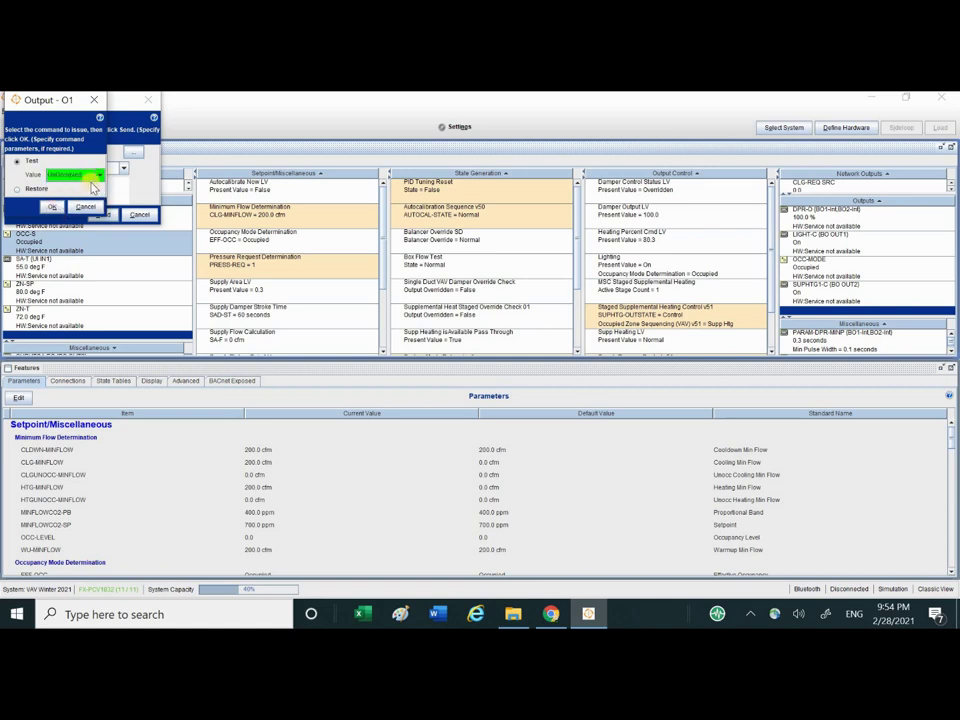
pyautogui.click(86, 207)
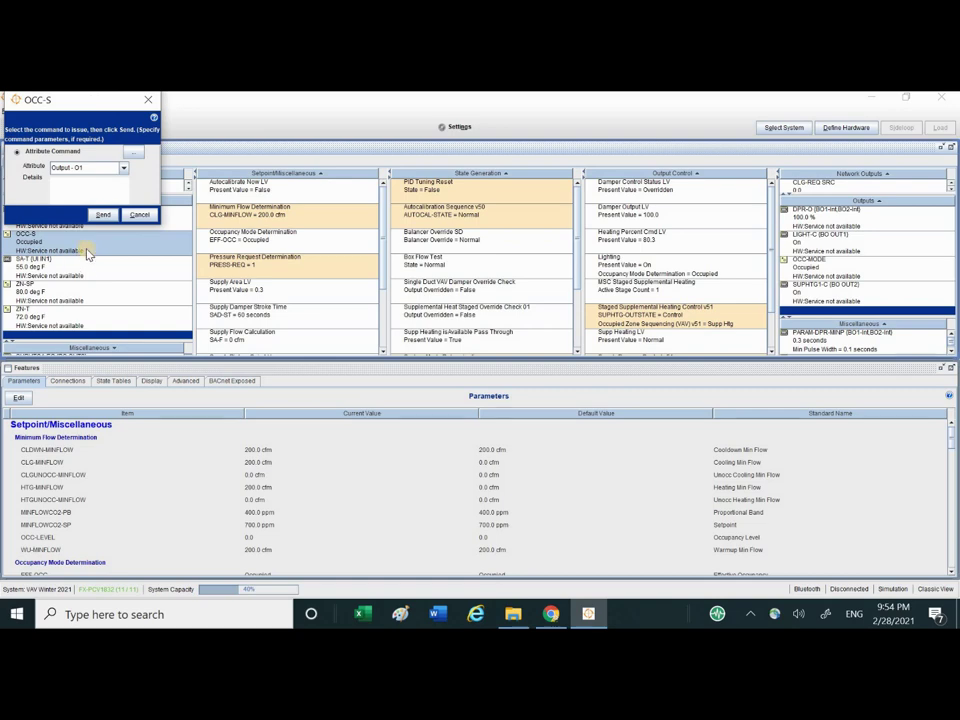
# Set the OCC-S input's Output - O1 command to Restore.
pyautogui.click(134, 152)
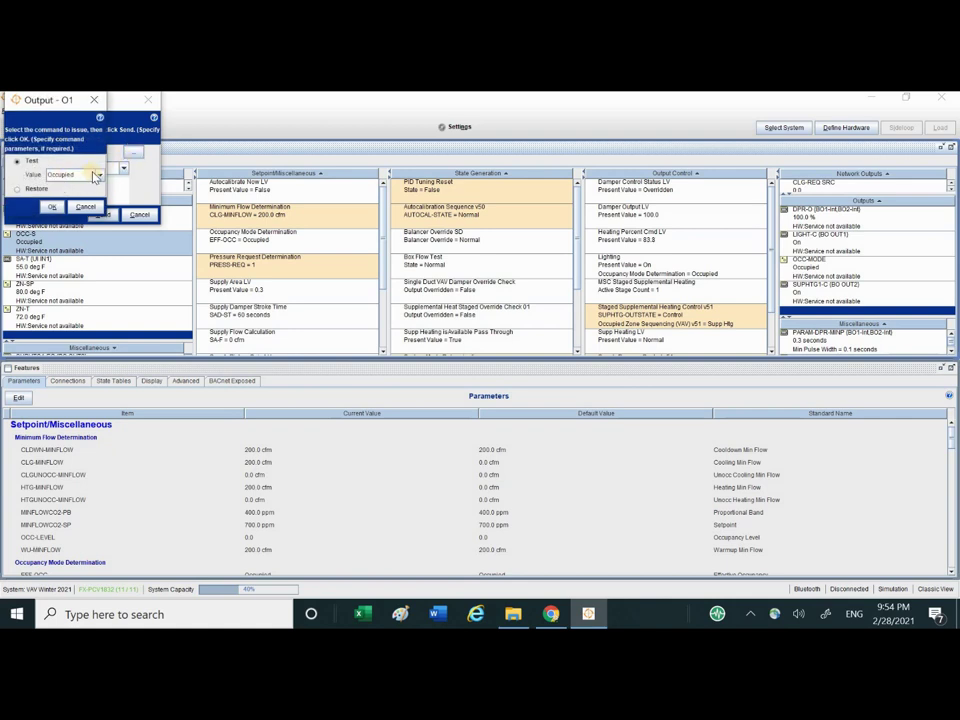
pyautogui.click(98, 175)
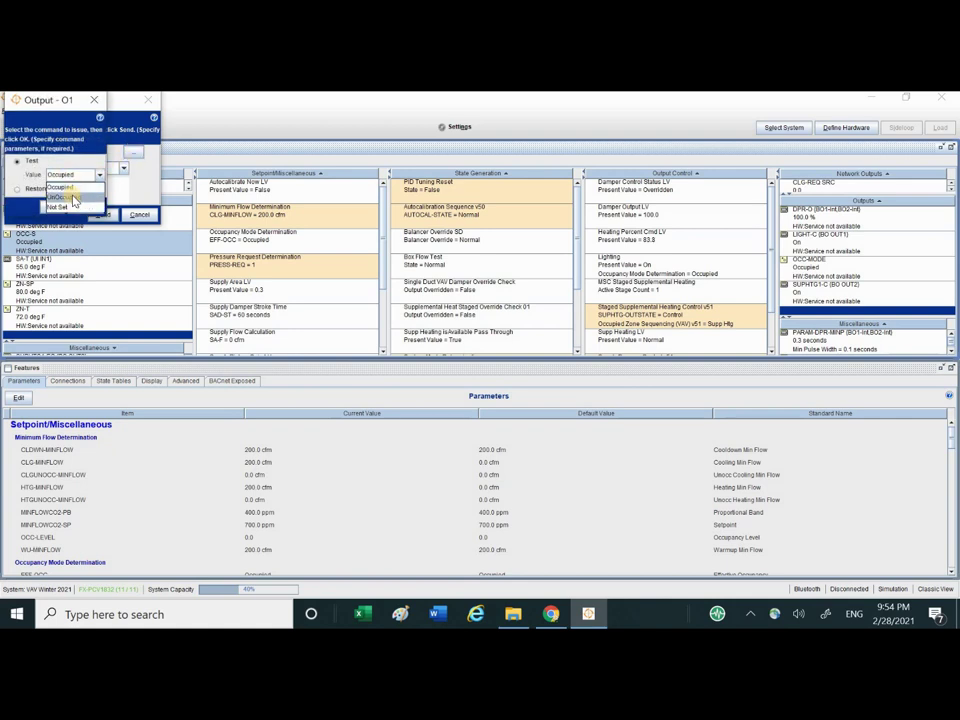
pyautogui.click(70, 197)
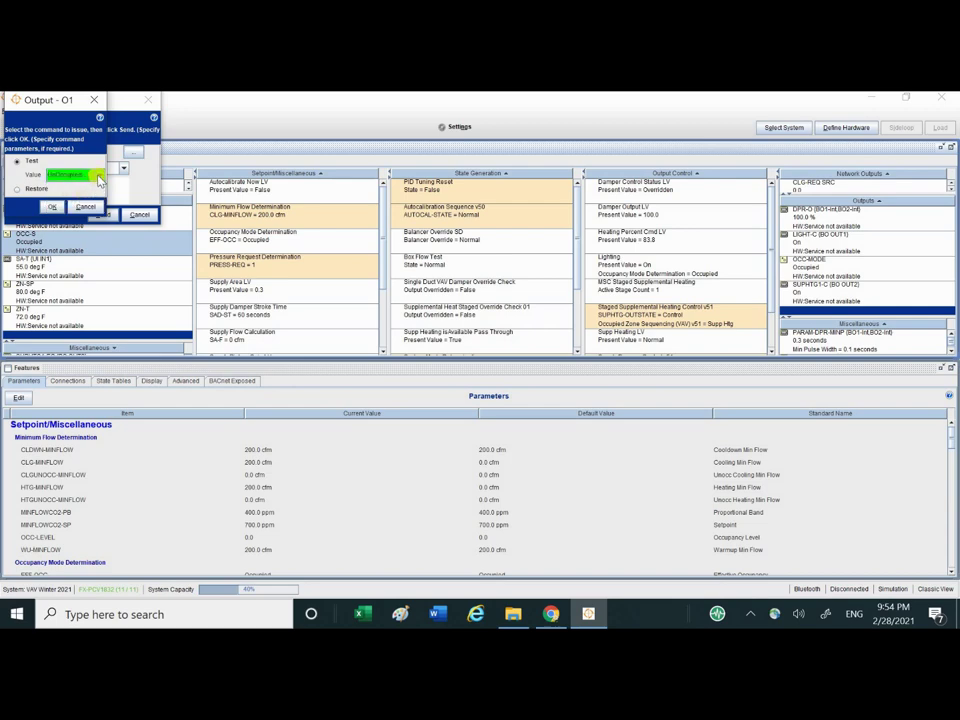
pyautogui.click(17, 190)
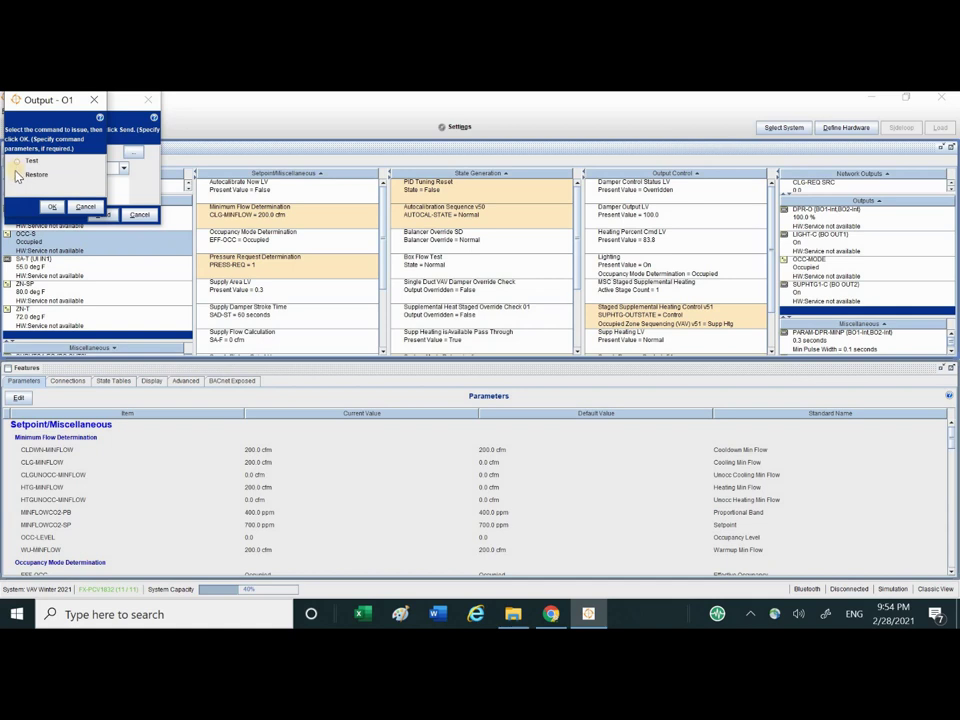
pyautogui.click(52, 207)
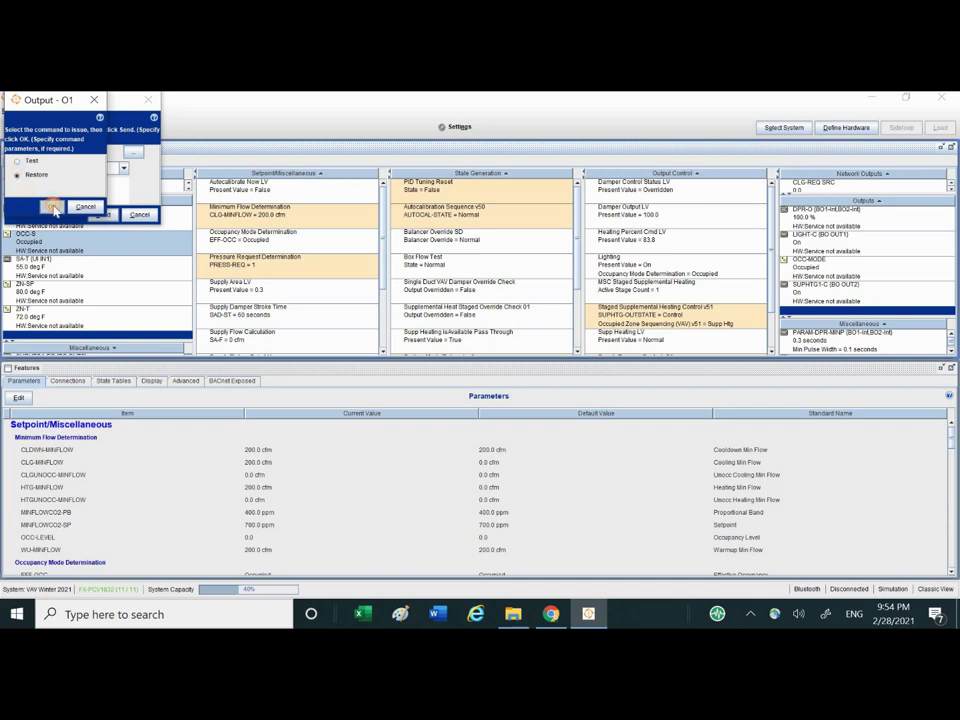
# Reopen the Output - O1 command settings, switch the command to Test, and return it to Restore.
pyautogui.click(133, 151)
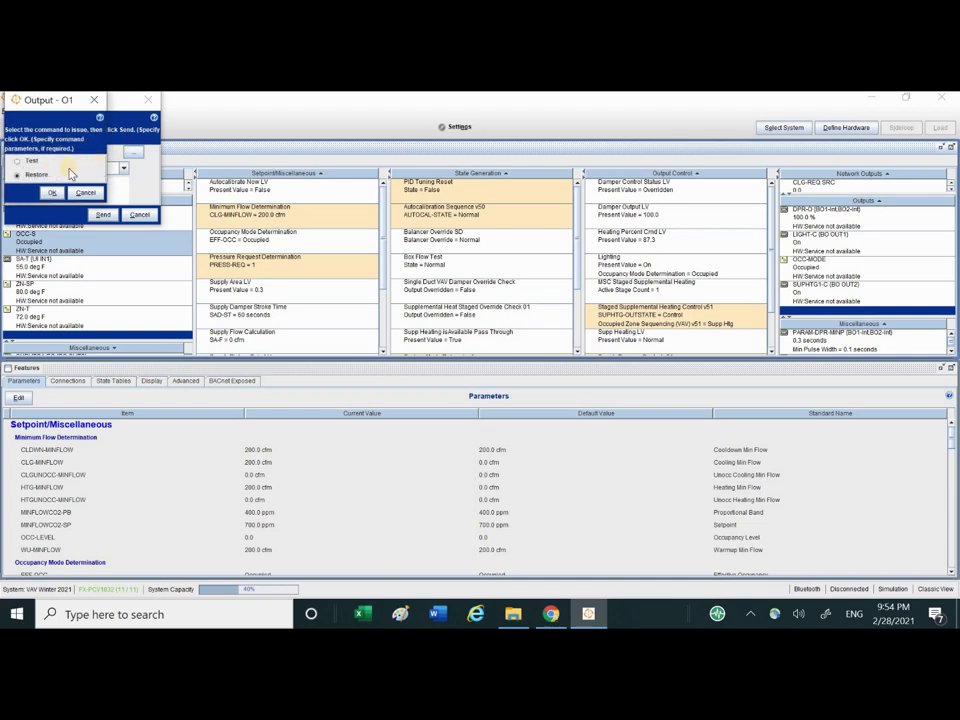
pyautogui.click(16, 161)
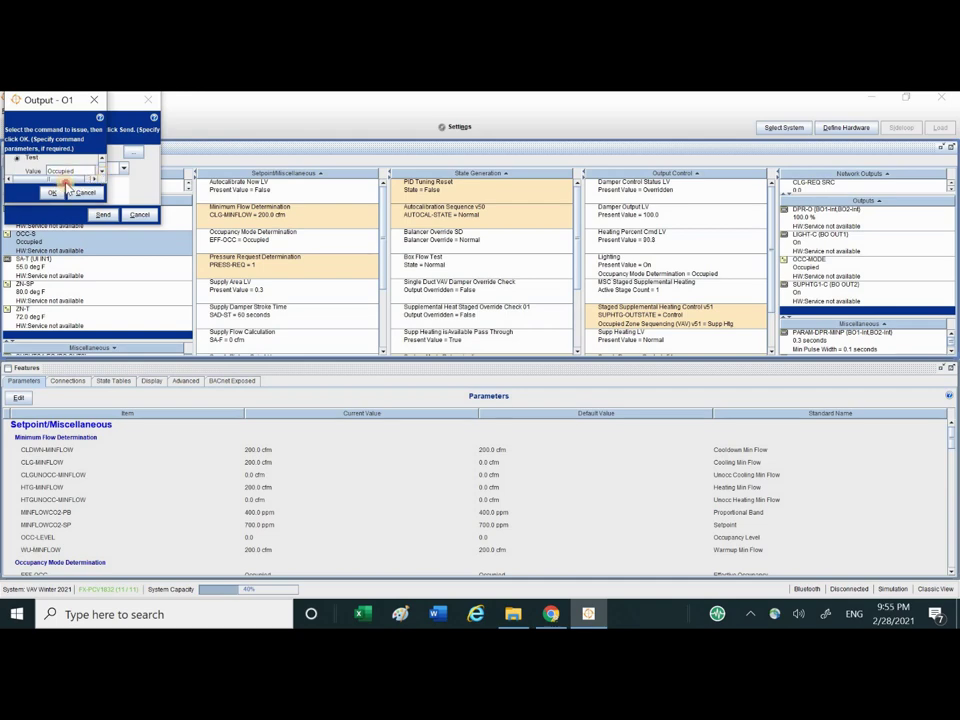
pyautogui.scroll(-1, 103, 174)
pyautogui.scroll(-1, 103, 174)
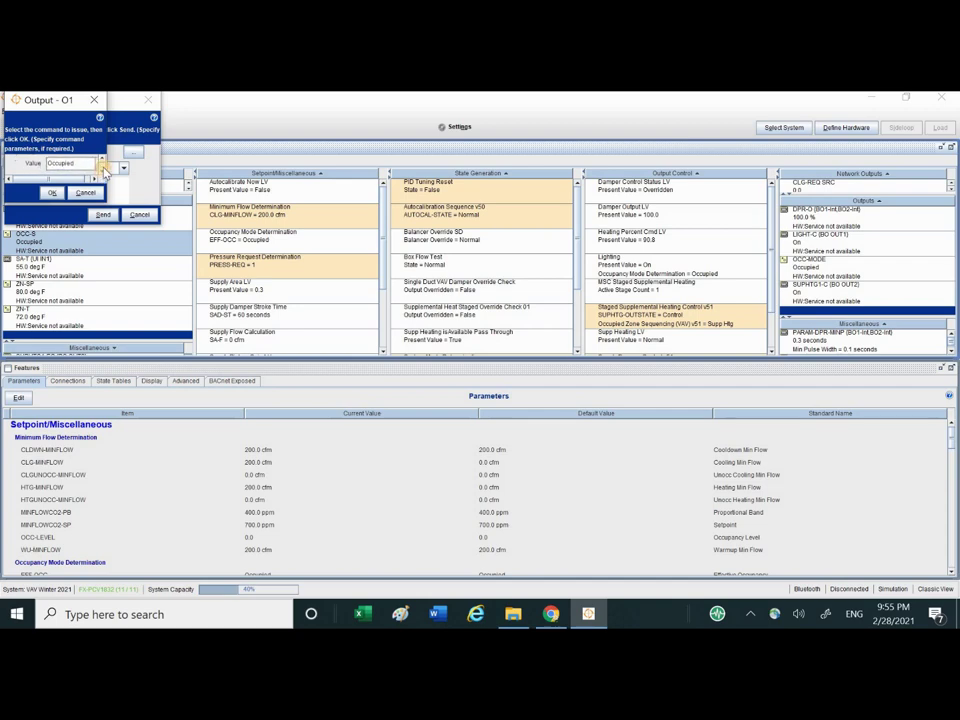
pyautogui.scroll(-1, 103, 172)
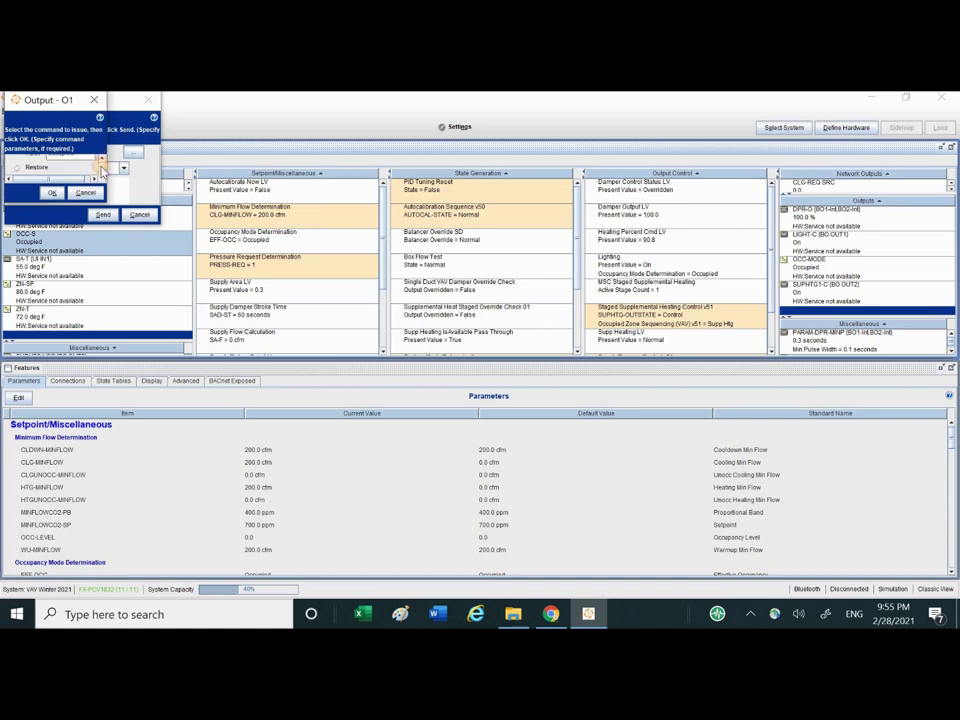
pyautogui.scroll(1, 40, 172)
pyautogui.click(22, 172)
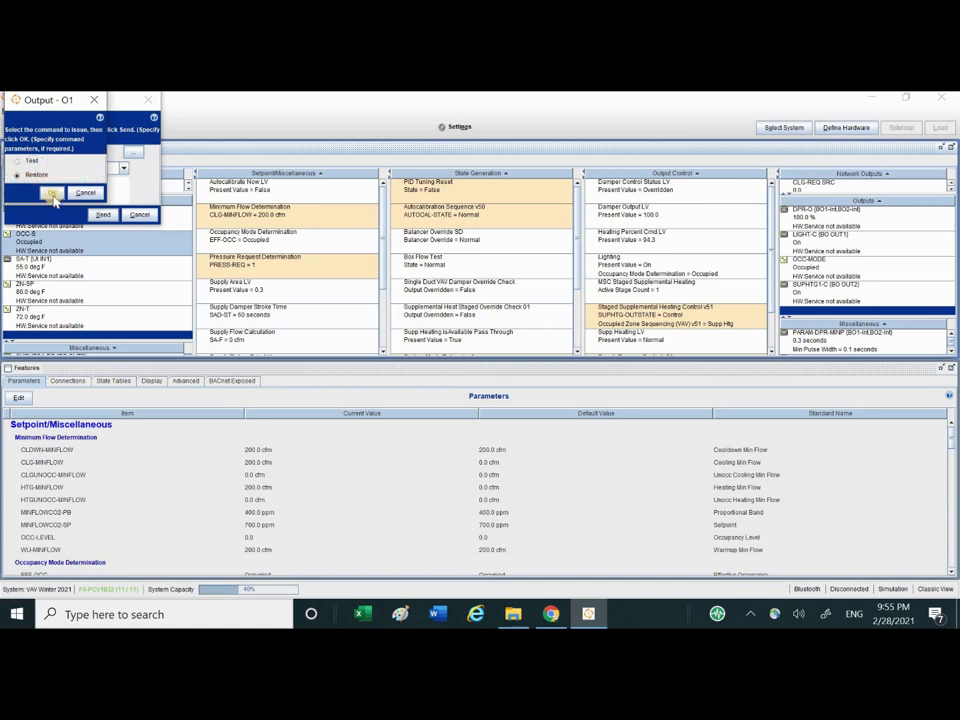
pyautogui.click(52, 192)
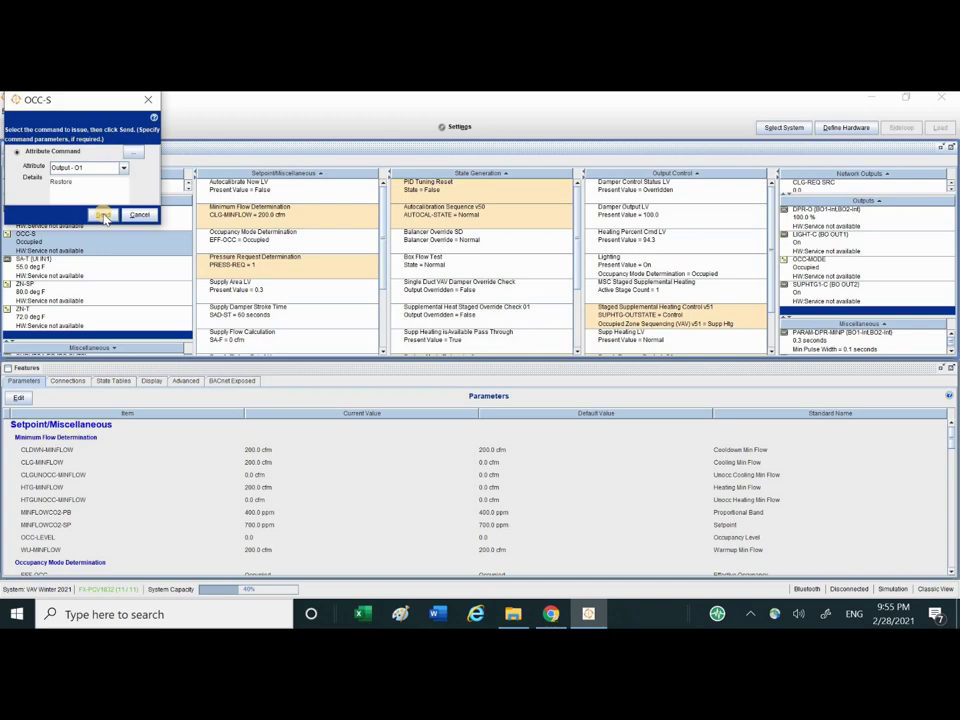
# Send the Restore command to the OCC-S input and check the OCC-MODE output.
pyautogui.click(104, 216)
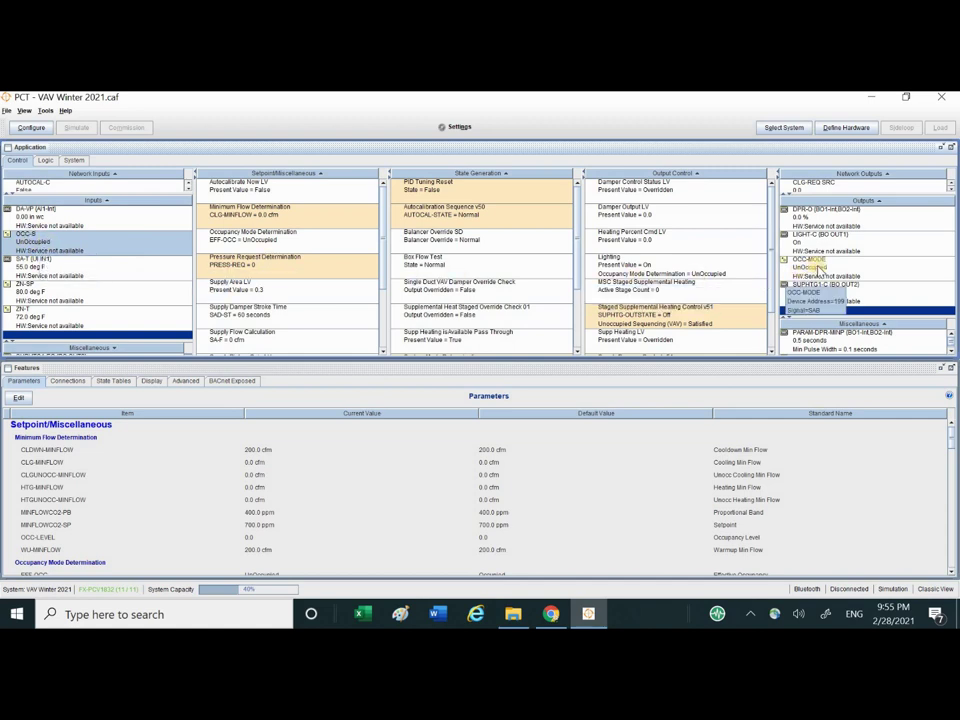
pyautogui.click(843, 270)
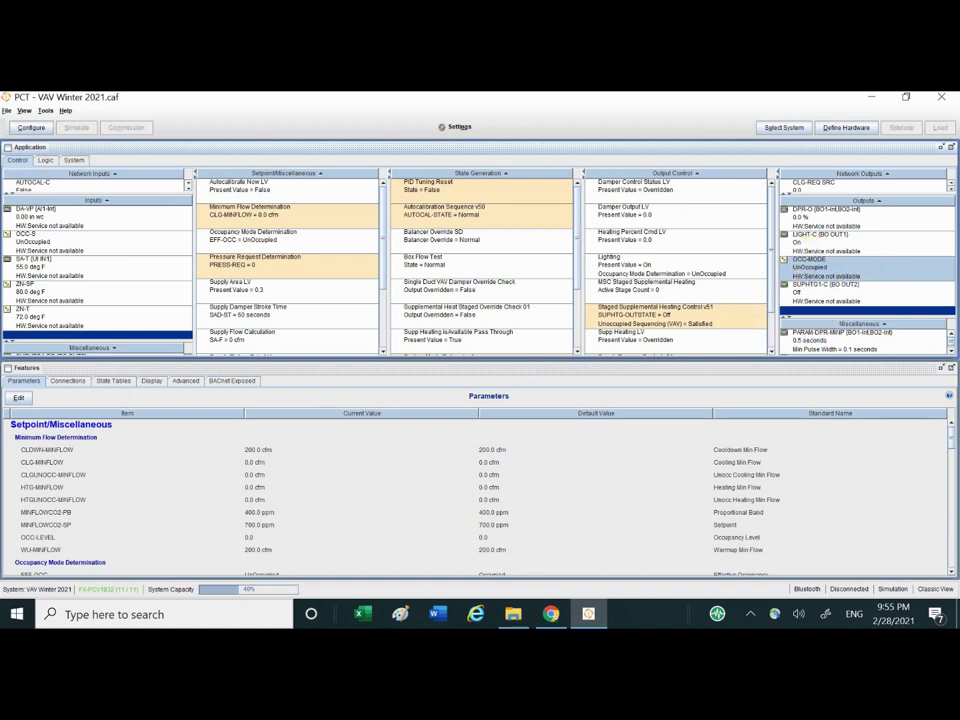
# Send a Test command of 60 deg F to the ZN-SP input's Output - O1 attribute, and check the SUPHTG1-C, LIGHT-C and DPR-O outputs.
pyautogui.rightClick(43, 295)
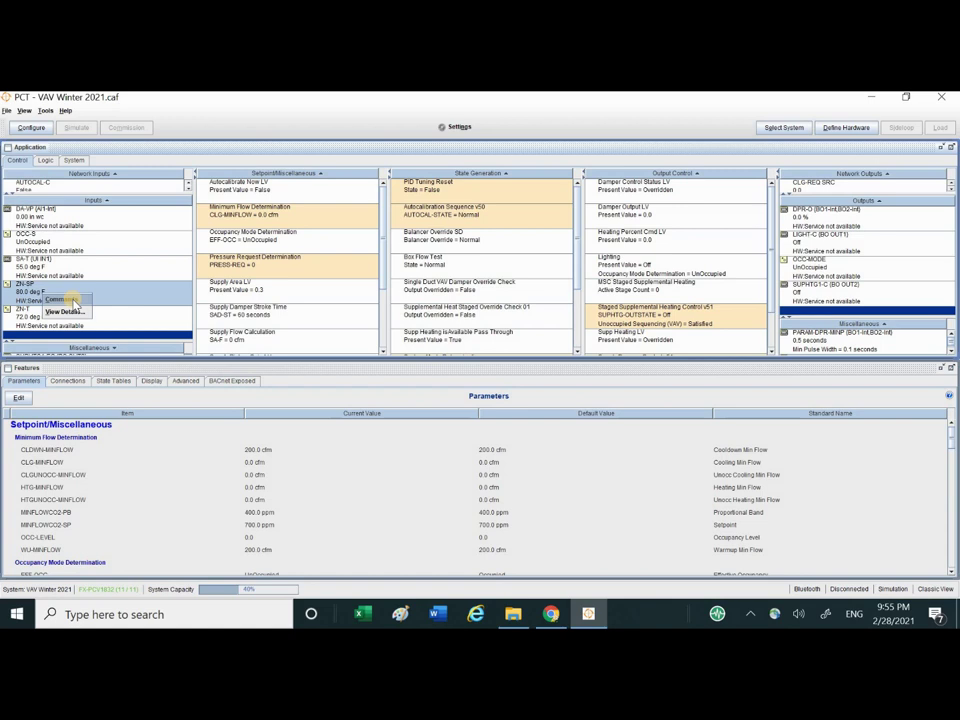
pyautogui.click(73, 301)
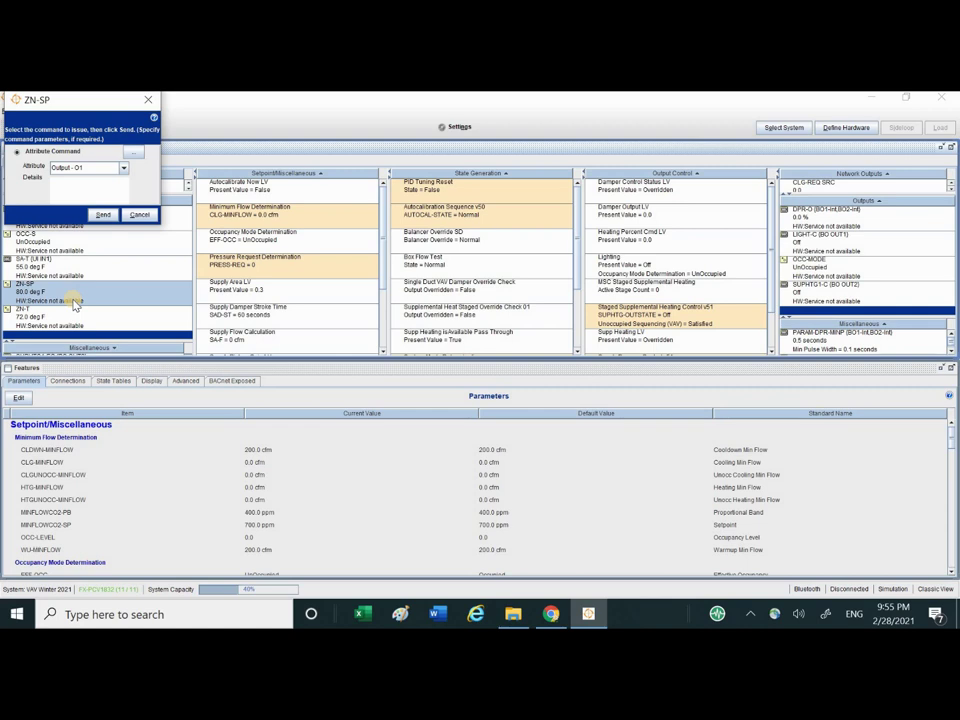
pyautogui.click(124, 168)
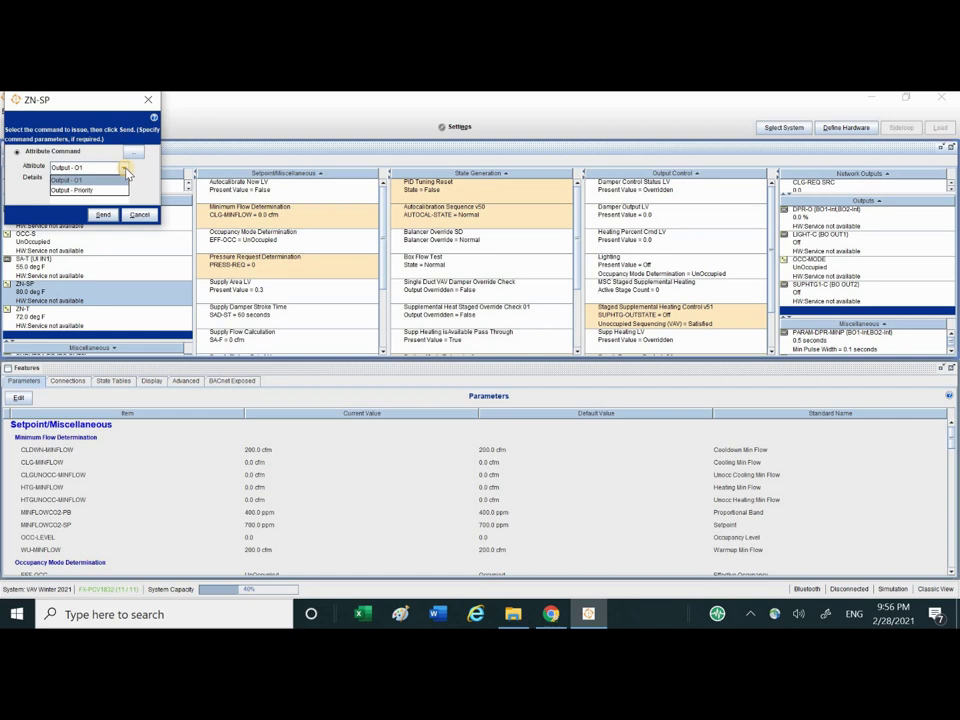
pyautogui.click(134, 154)
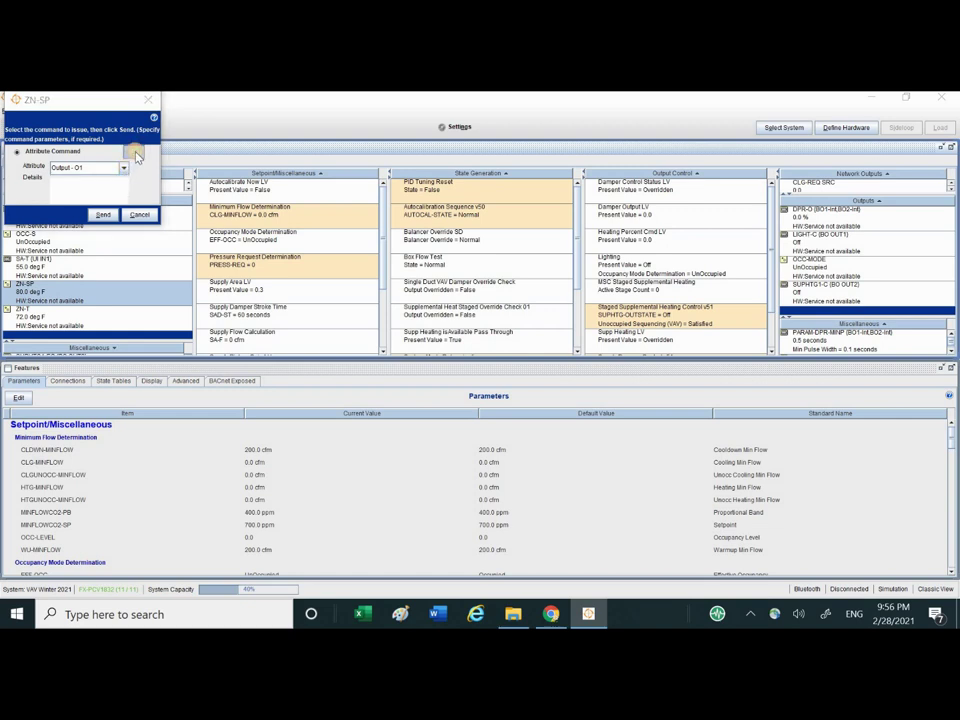
pyautogui.click(55, 175)
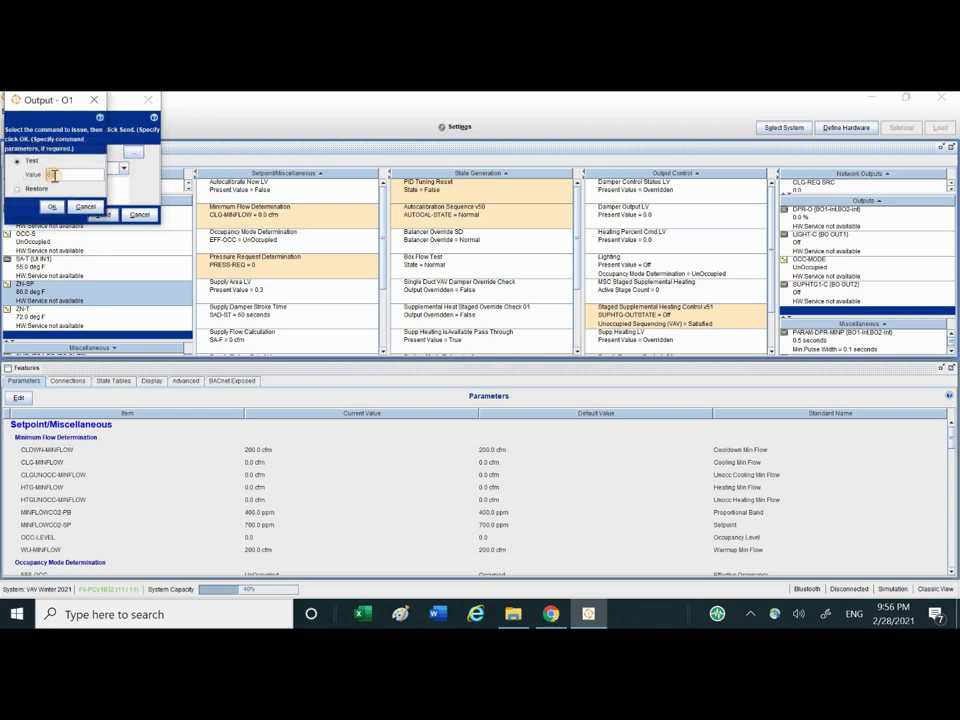
pyautogui.write('7')
pyautogui.click(53, 206)
pyautogui.click(101, 215)
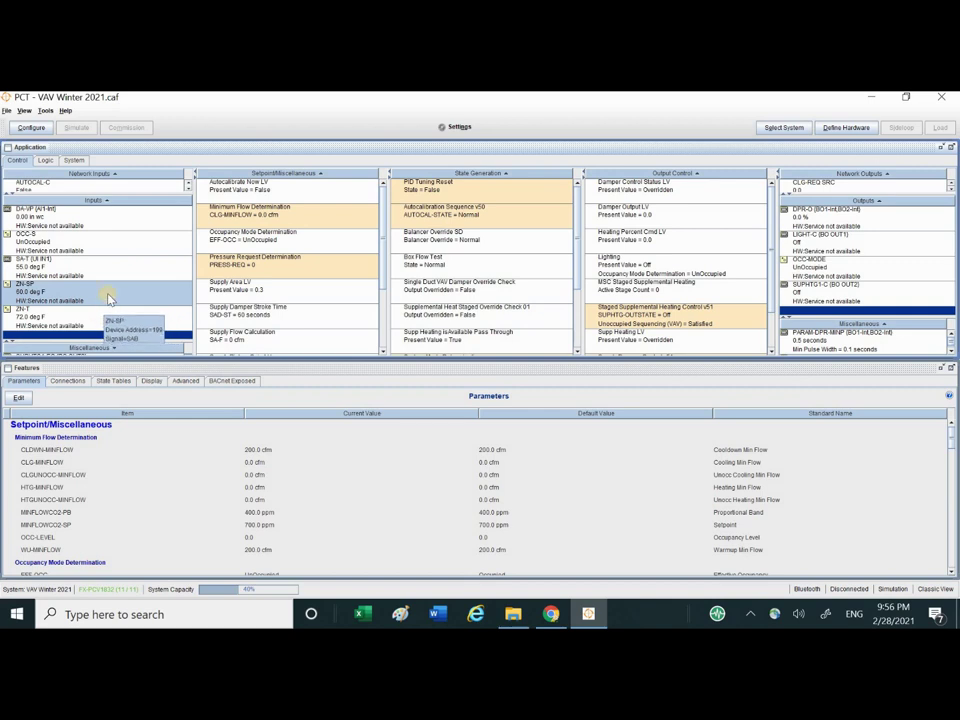
pyautogui.click(826, 295)
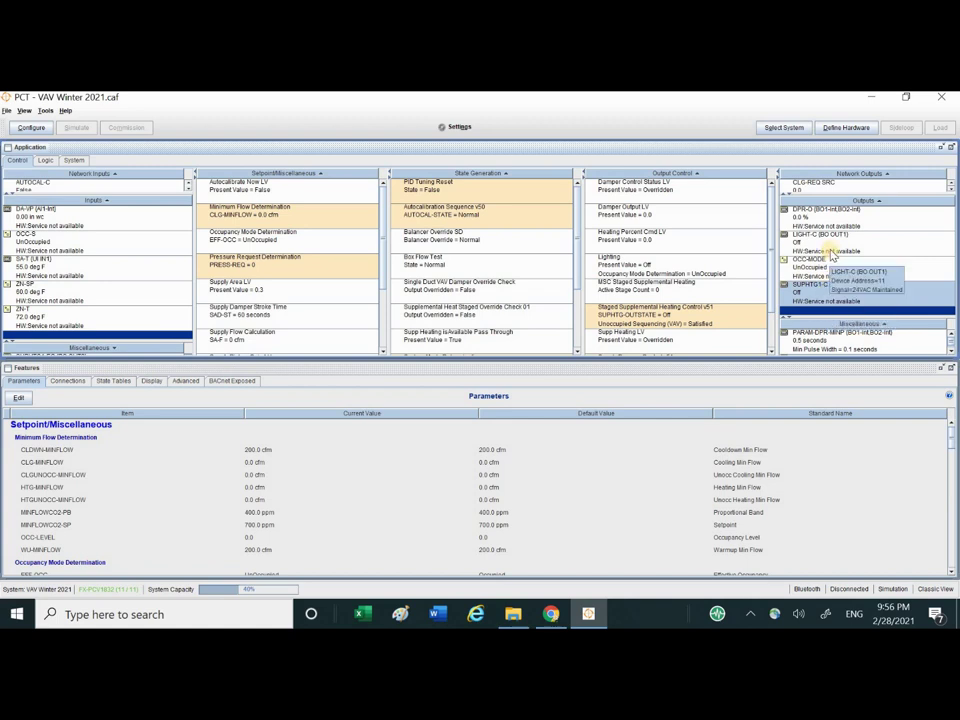
pyautogui.click(831, 250)
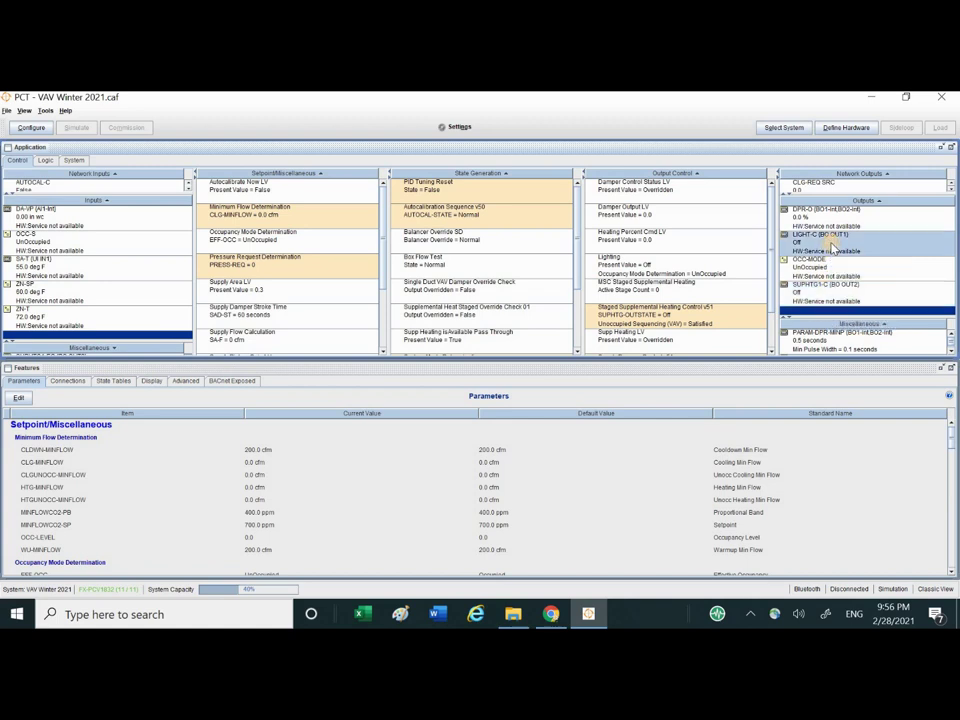
pyautogui.click(832, 216)
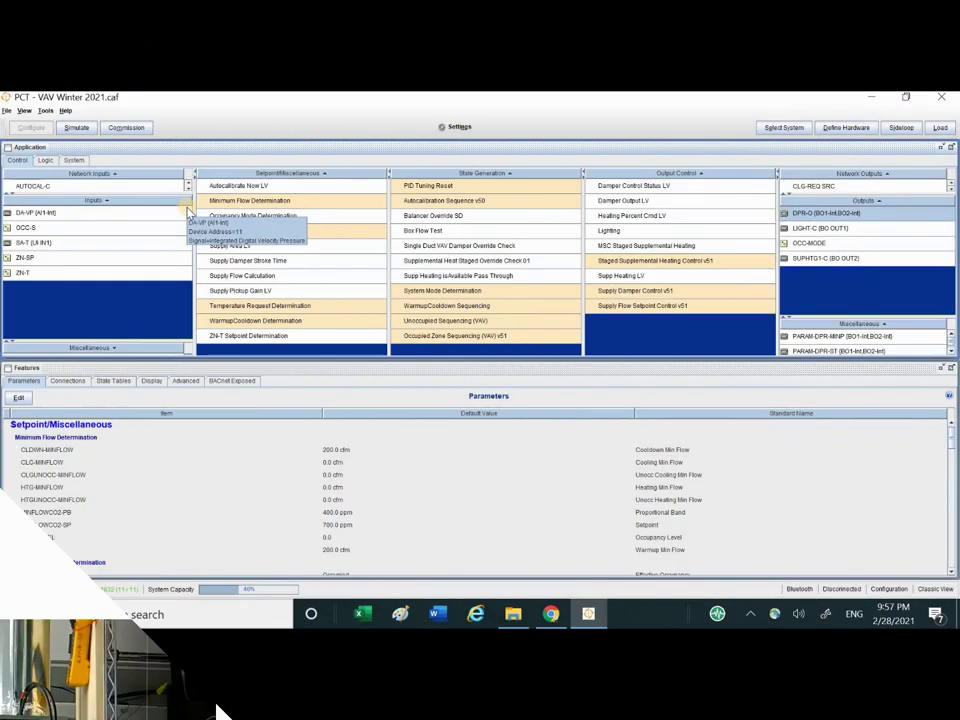
# Save the changes and commission the current application on the VAV Winter 2021 controller over Bluetooth with baud rate 38400 and COM port 5.
pyautogui.click(134, 130)
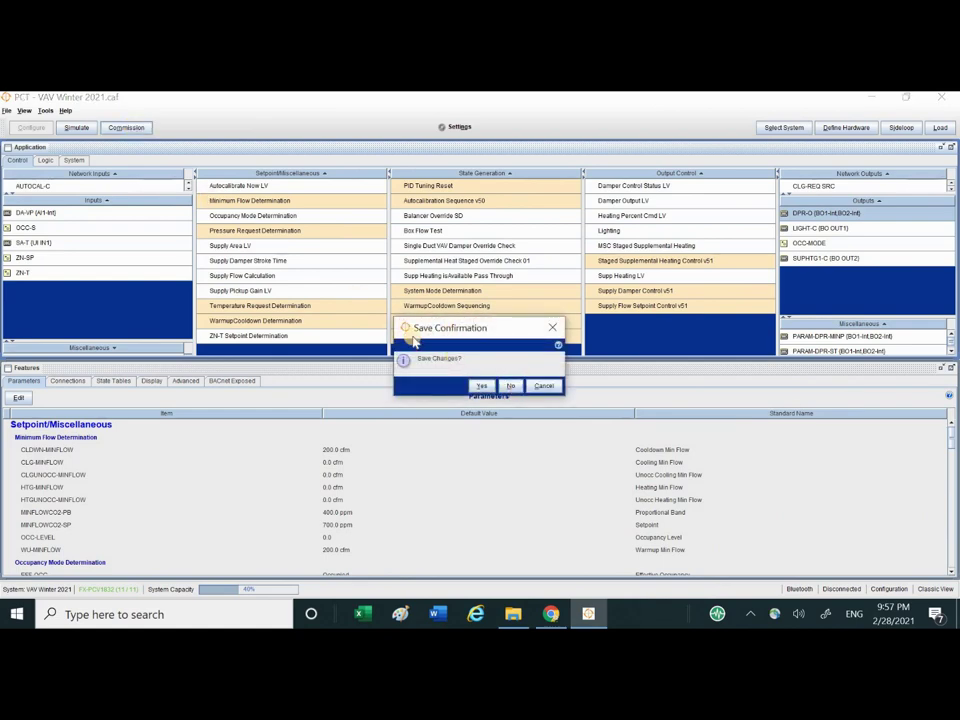
pyautogui.click(481, 386)
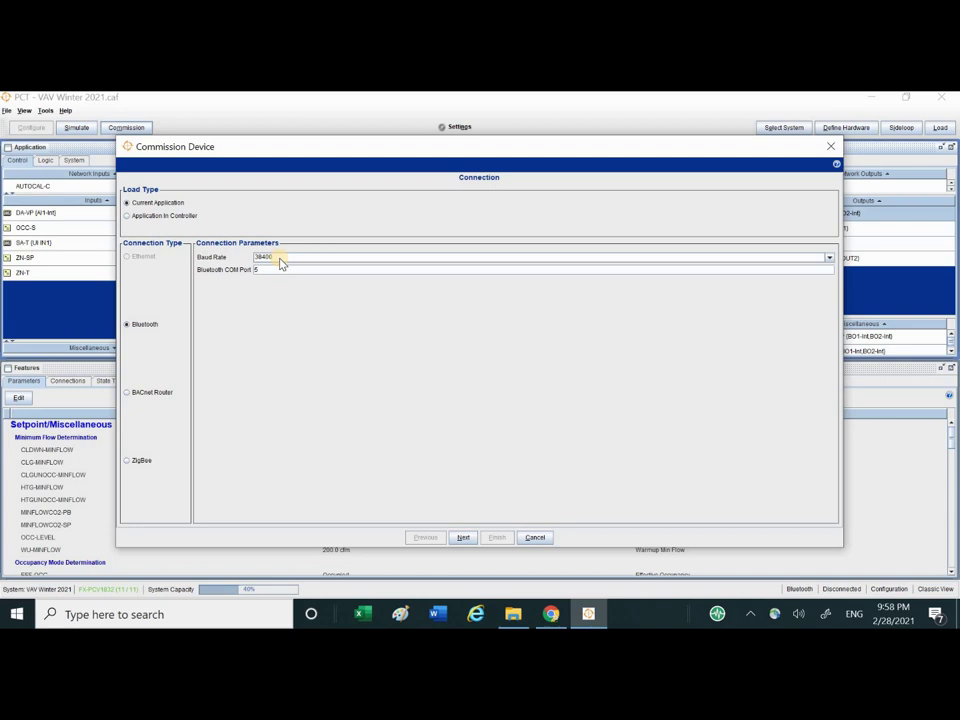
pyautogui.click(463, 537)
pyautogui.click(463, 537)
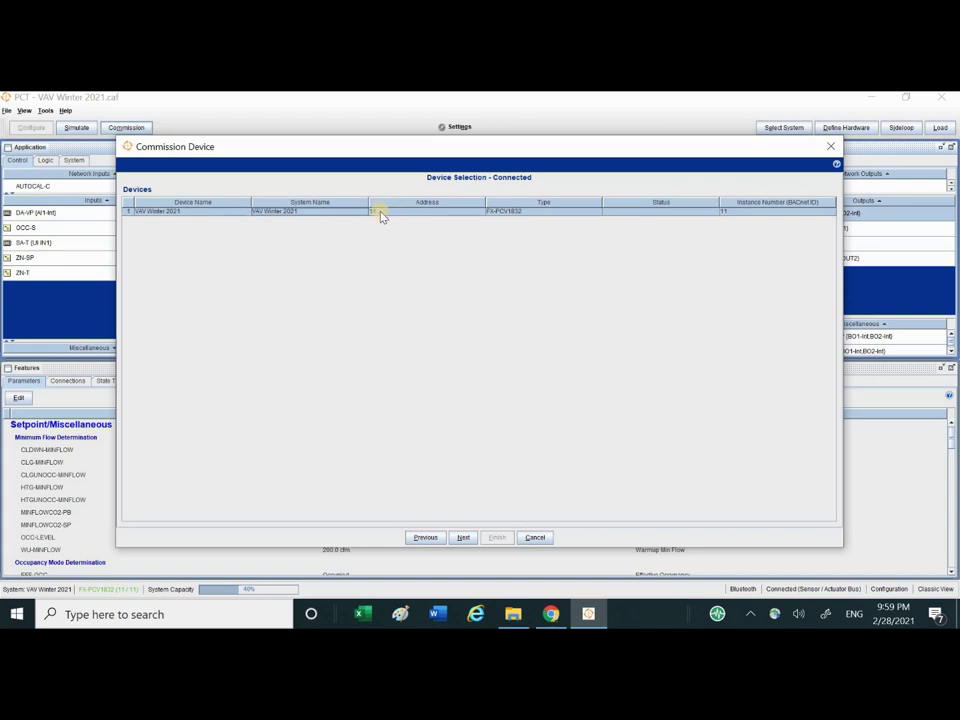
pyautogui.click(463, 539)
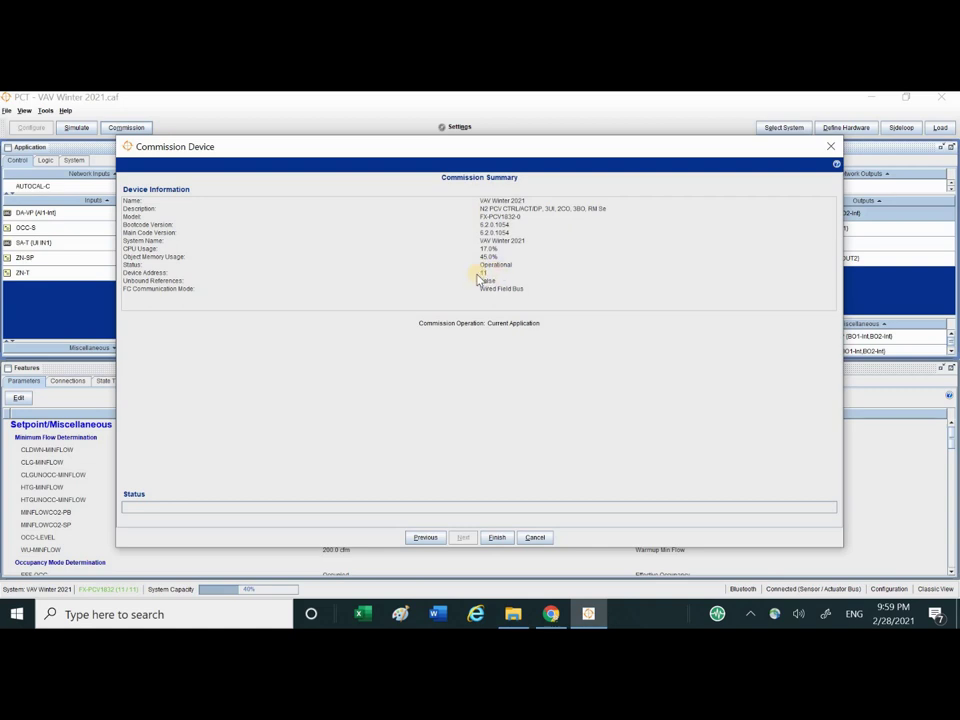
pyautogui.click(497, 538)
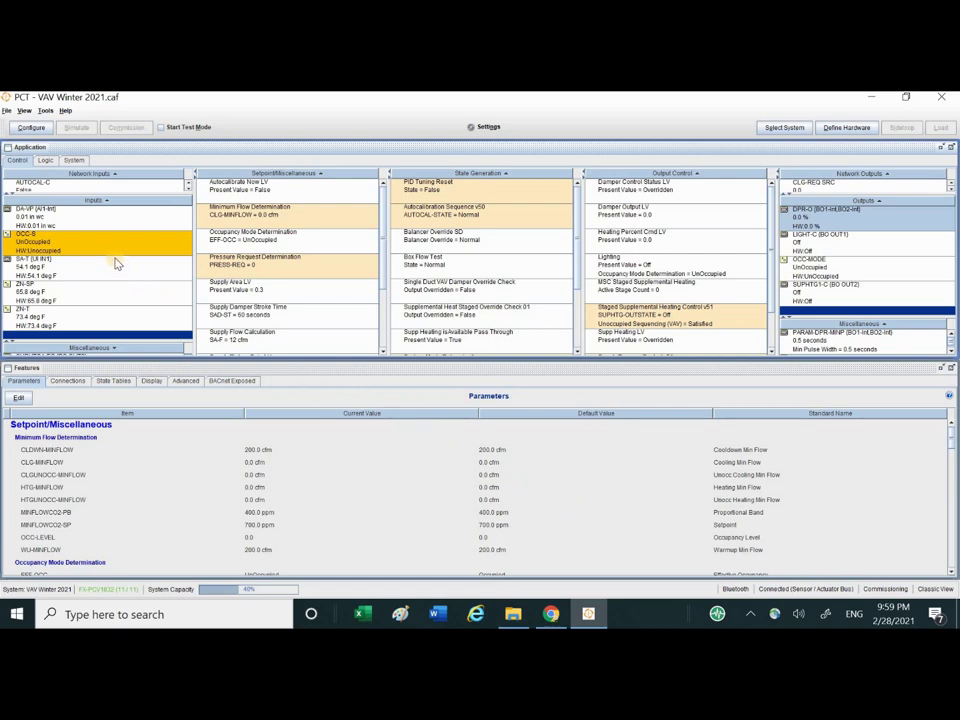
# Review the live values of the DA-VP, SA-T, ZN-SP and ZN-T inputs on the commissioned controller.
pyautogui.click(72, 219)
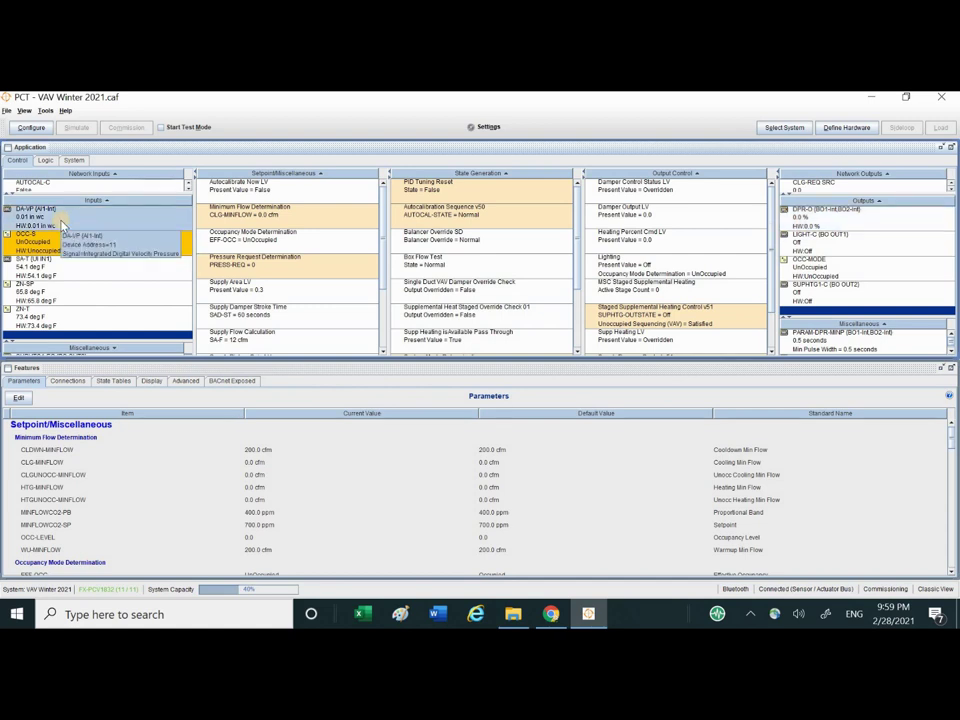
pyautogui.click(33, 214)
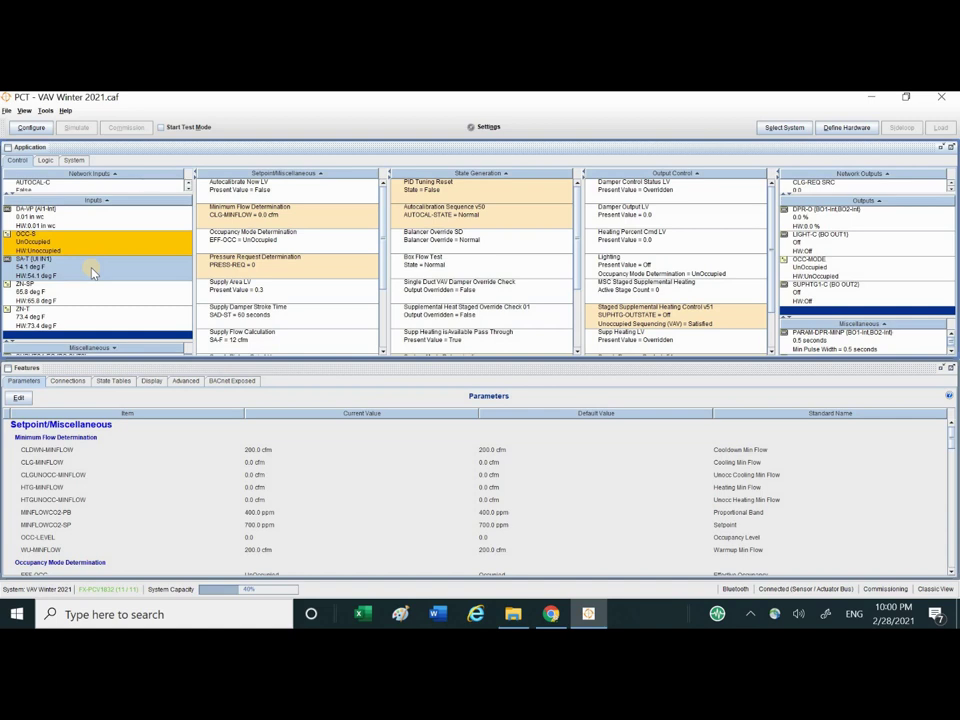
pyautogui.click(44, 292)
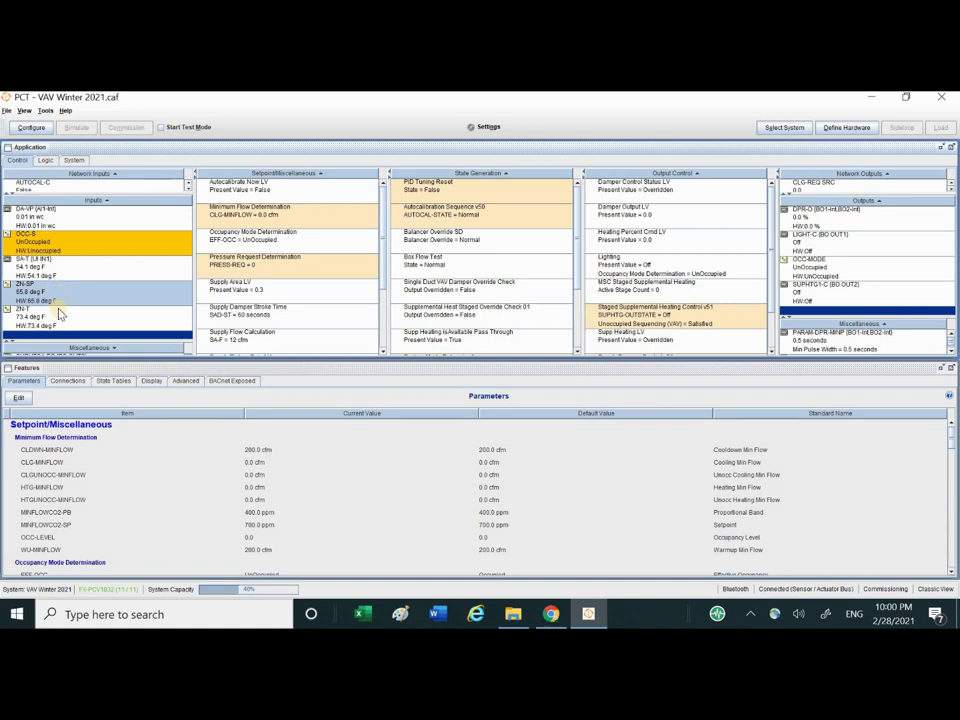
pyautogui.click(58, 318)
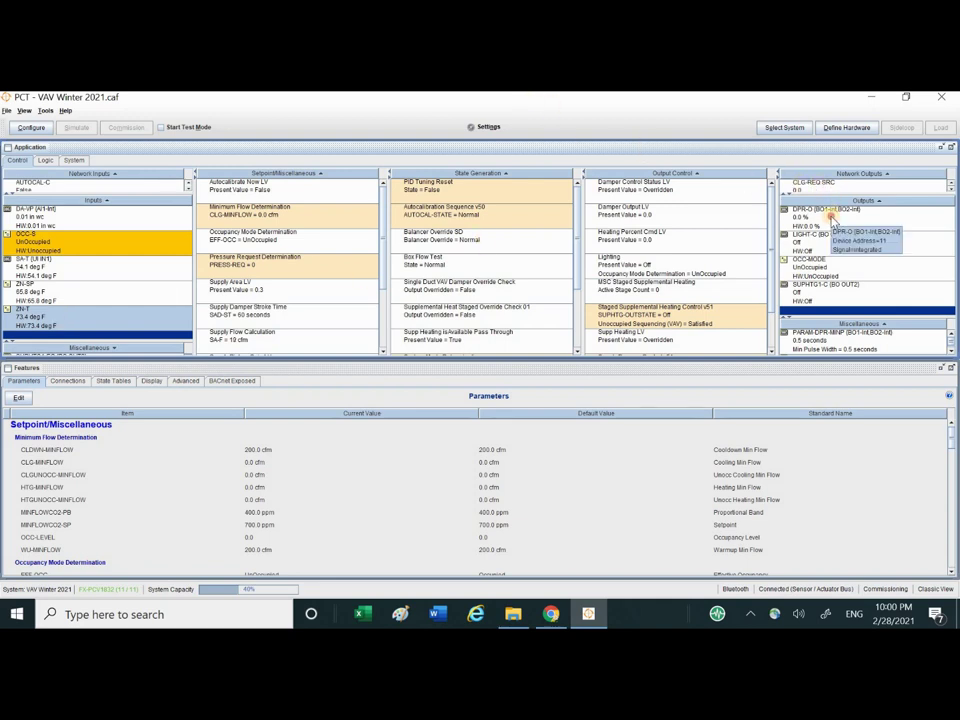
# Compare the ZN-SP and ZN-T inputs with the DPR-O, LIGHT-C and SUPHTG1-C outputs in unoccupied mode.
pyautogui.click(826, 216)
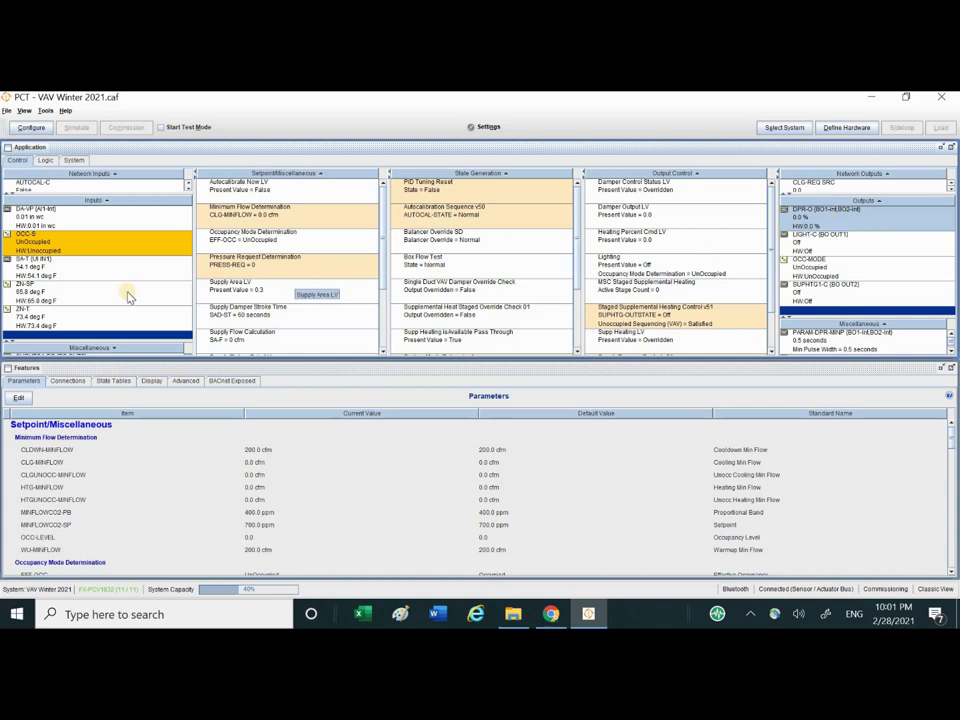
pyautogui.click(55, 294)
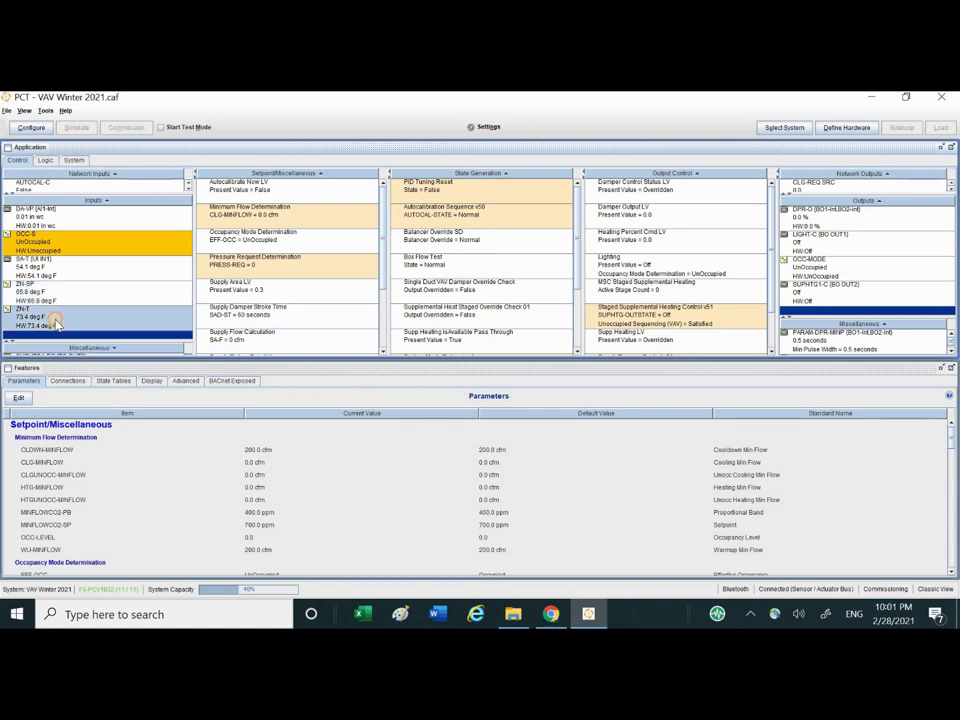
pyautogui.click(826, 219)
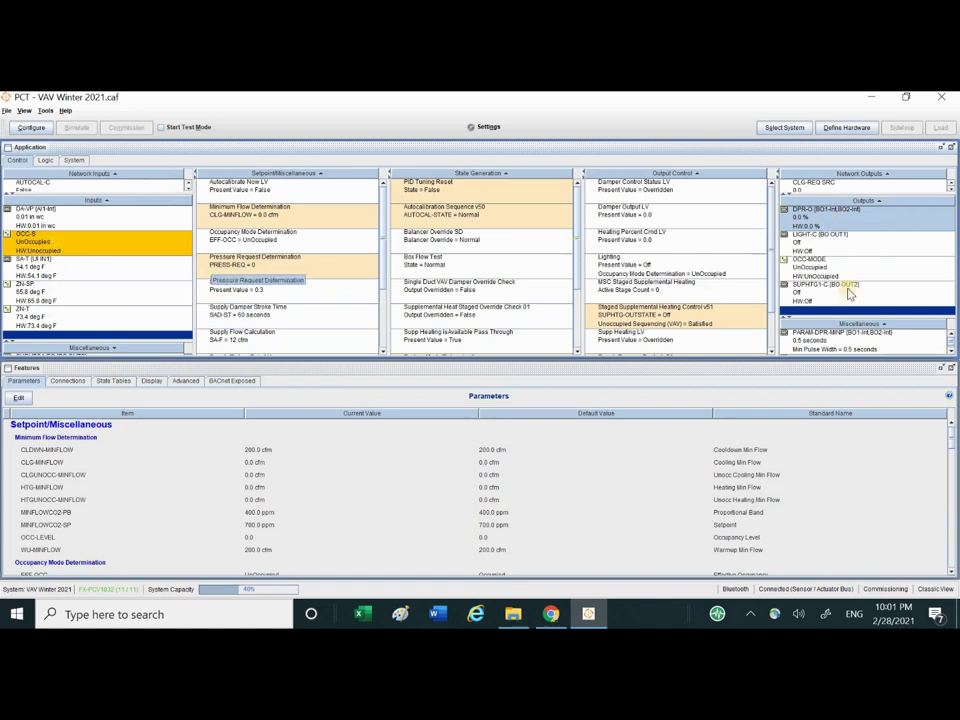
pyautogui.click(833, 241)
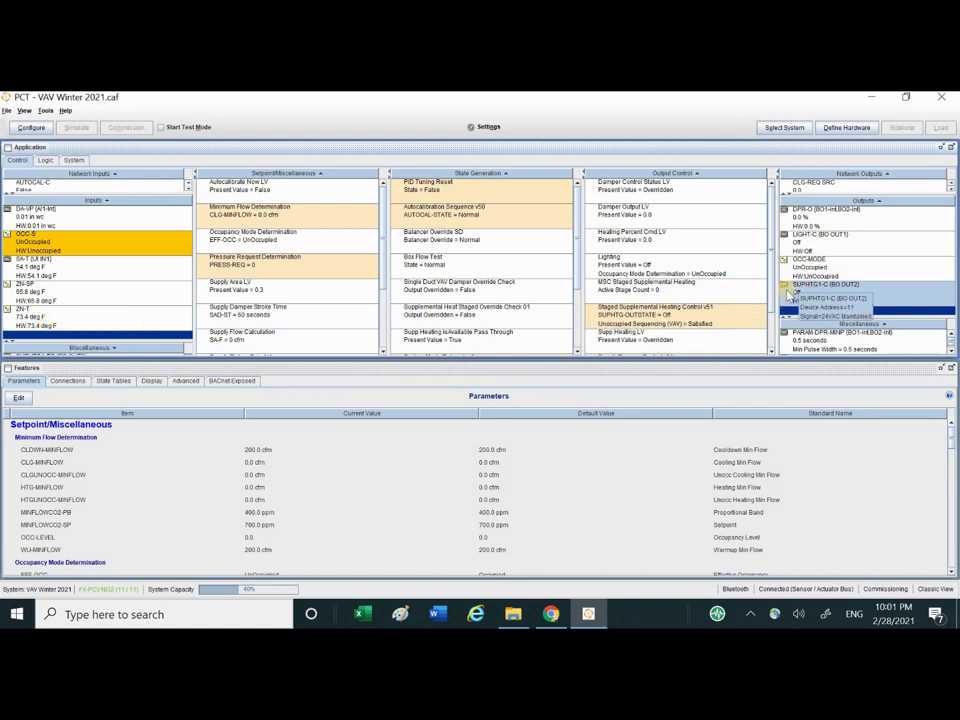
# Monitor the OCC-S input through the occupancy change and check the OCC-MODE and LIGHT-C outputs.
pyautogui.click(55, 246)
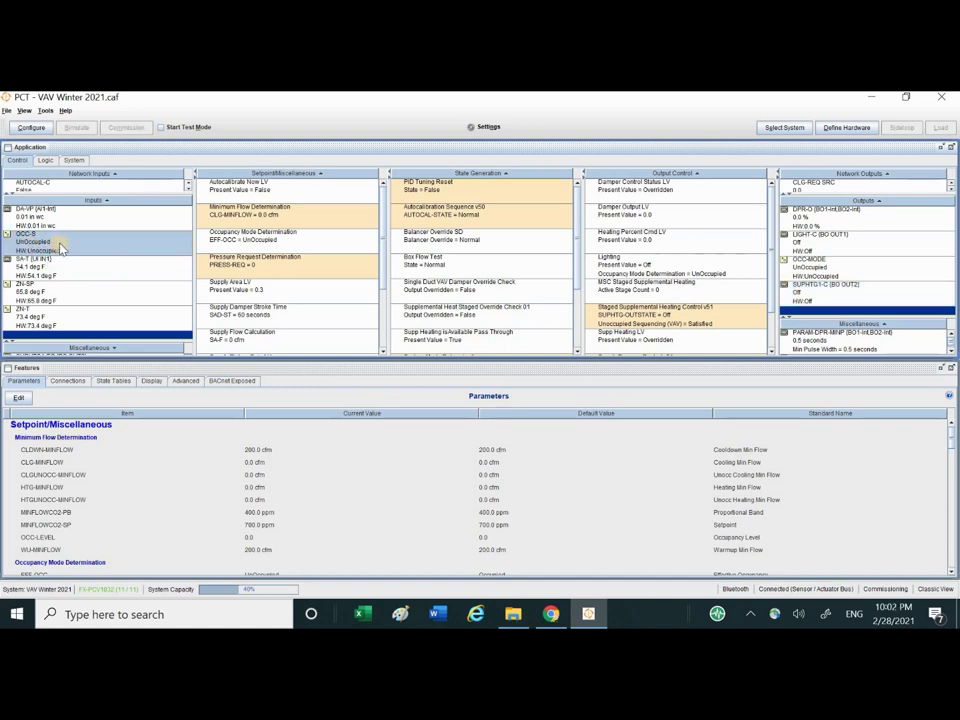
pyautogui.click(45, 241)
pyautogui.click(44, 243)
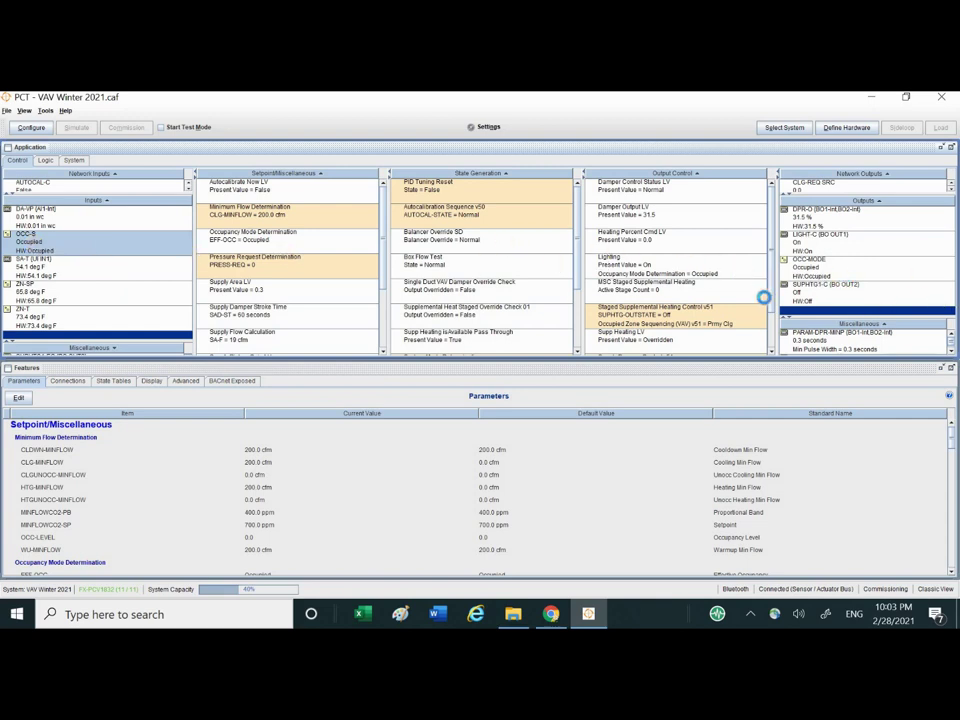
pyautogui.click(828, 272)
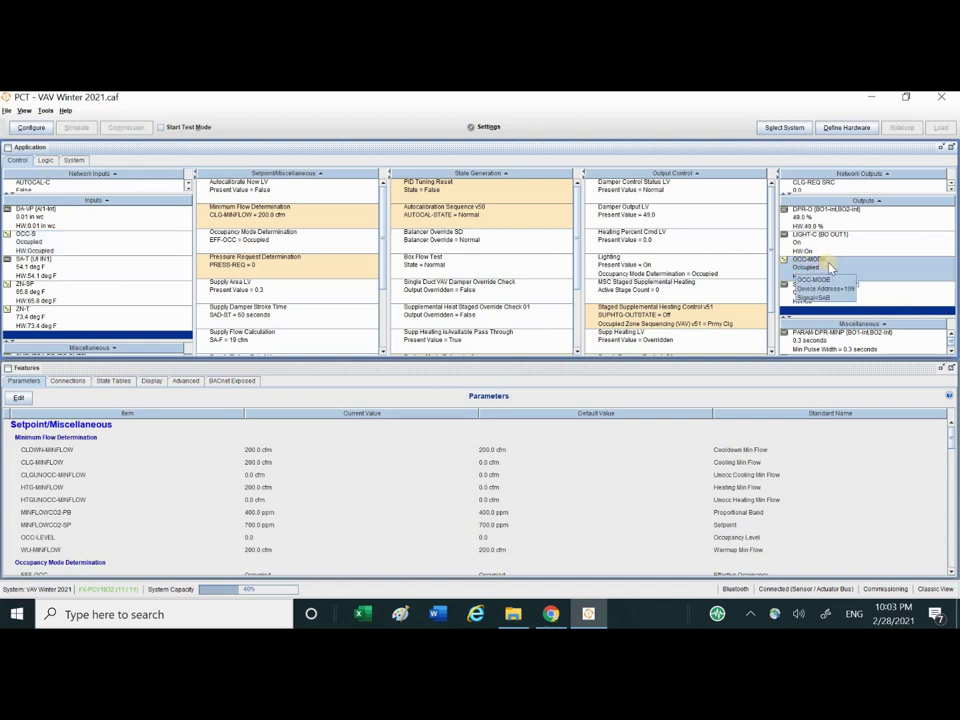
pyautogui.click(813, 247)
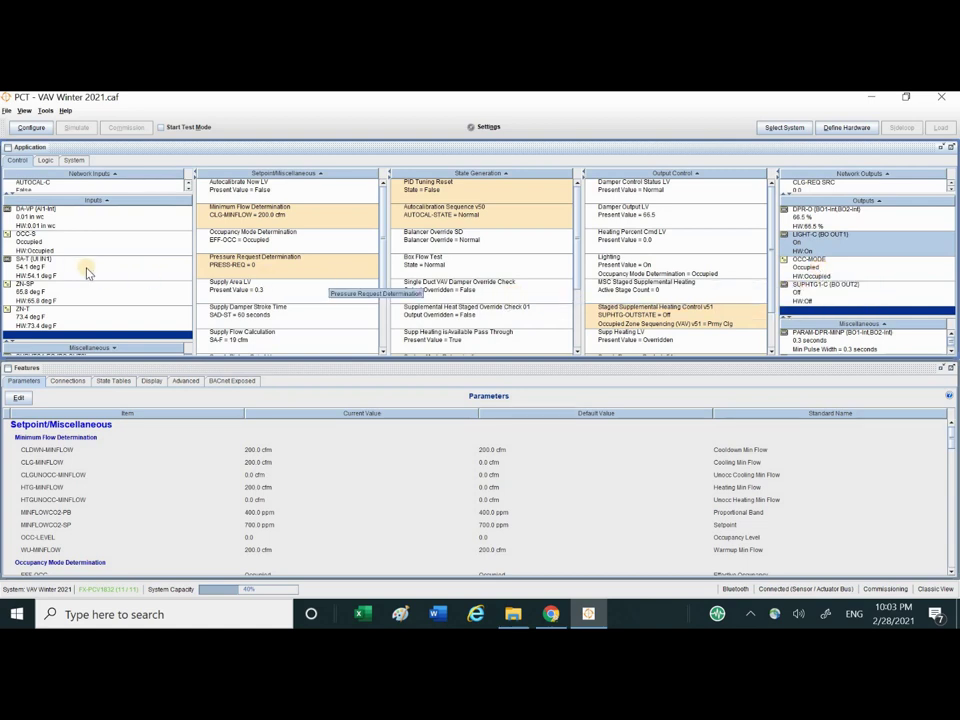
# Compare the ZN-SP input with the SUPHTG1-C output in occupied mode.
pyautogui.click(57, 292)
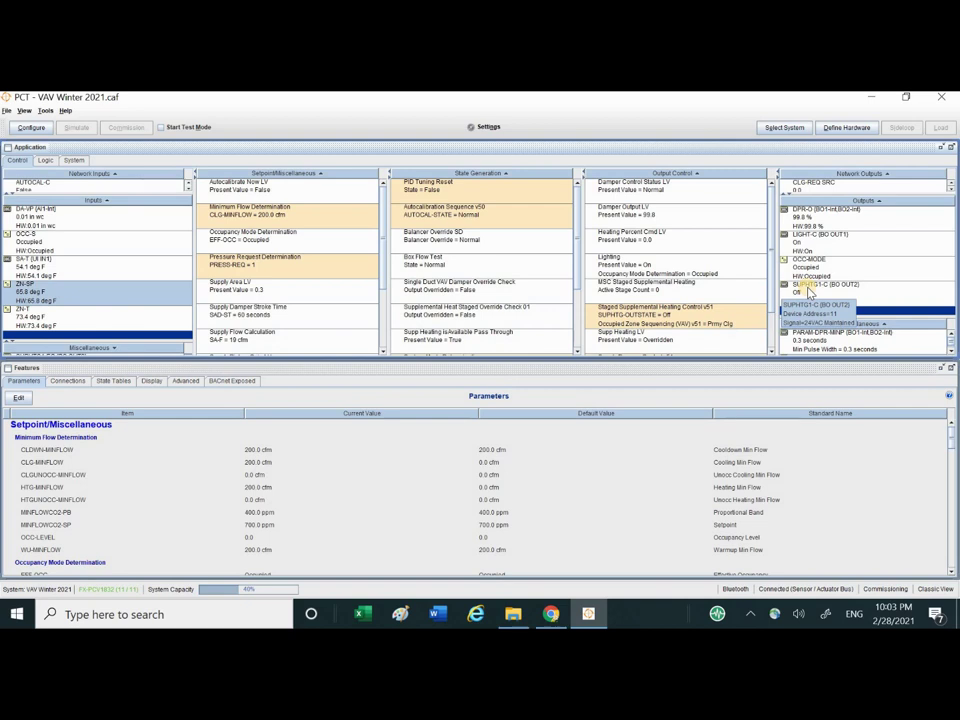
pyautogui.click(807, 287)
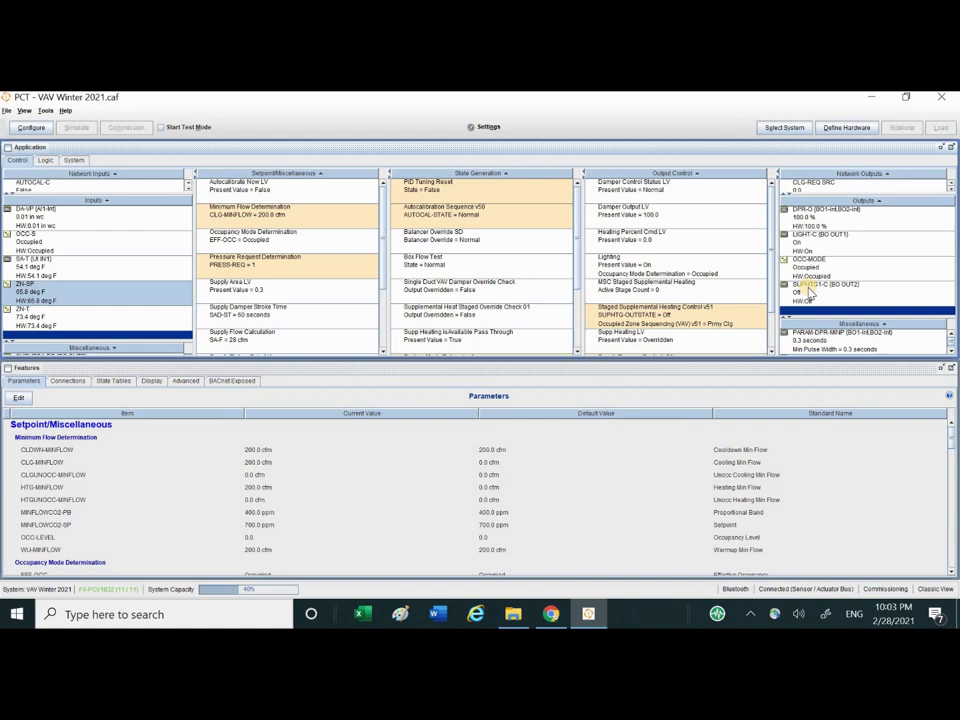
pyautogui.click(807, 285)
pyautogui.click(807, 286)
# Monitor the ZN-SP and ZN-T inputs for a heating demand and check the SUPHTG1-C output's response.
pyautogui.click(47, 292)
pyautogui.moveTo(48, 292)
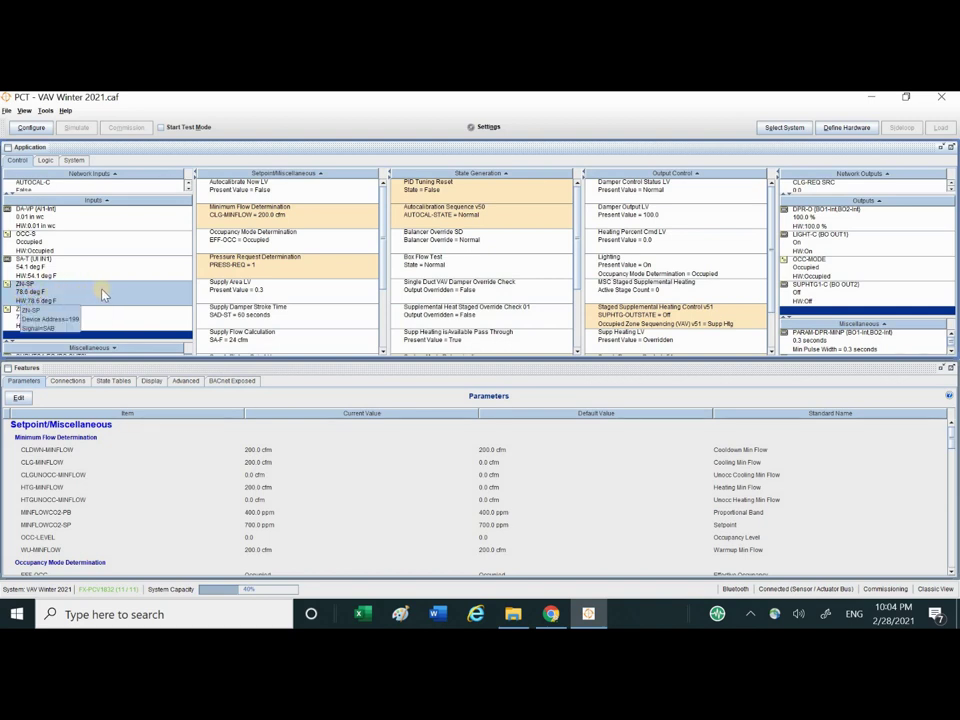
pyautogui.click(37, 318)
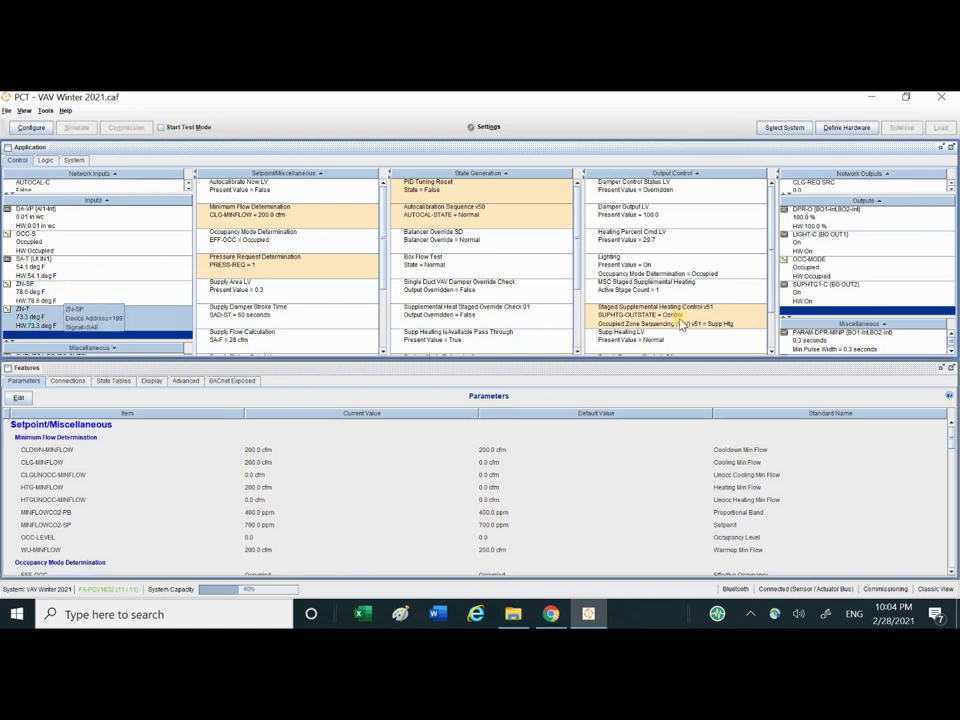
pyautogui.click(822, 298)
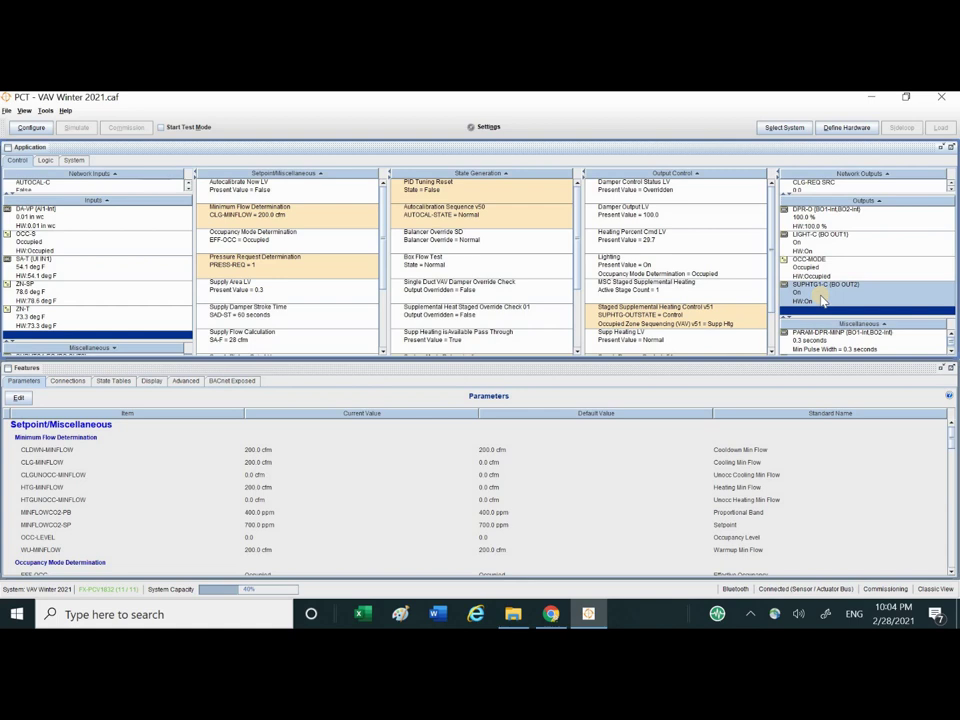
pyautogui.doubleClick(820, 295)
# Check the OCC-S input against the LIGHT-C output, and recheck the ZN-SP and ZN-T inputs during supplemental heating.
pyautogui.moveTo(90, 247)
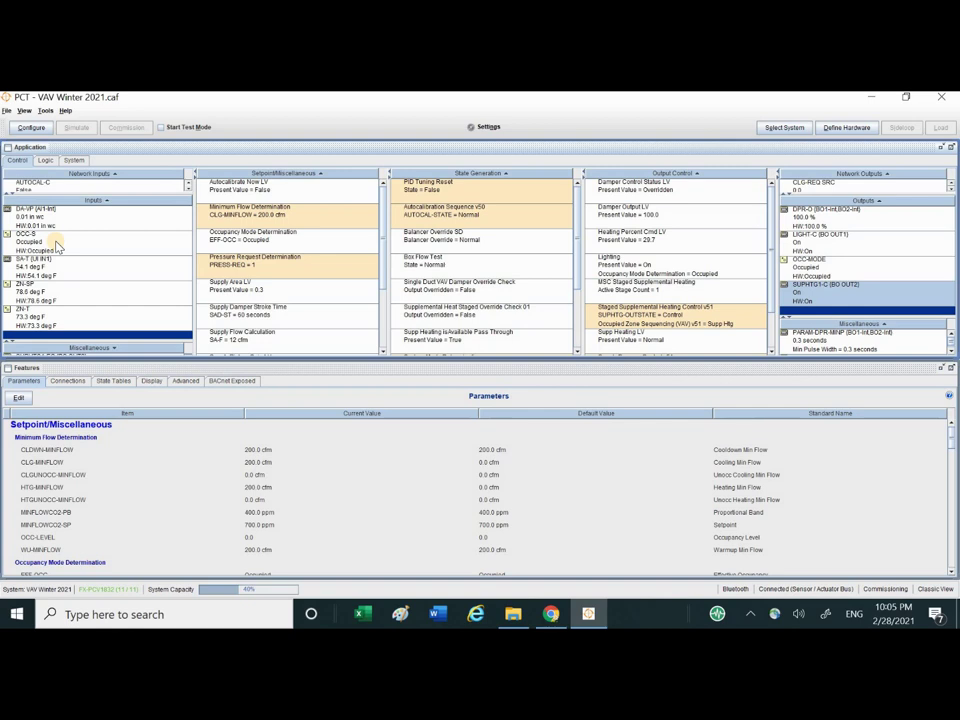
pyautogui.click(814, 249)
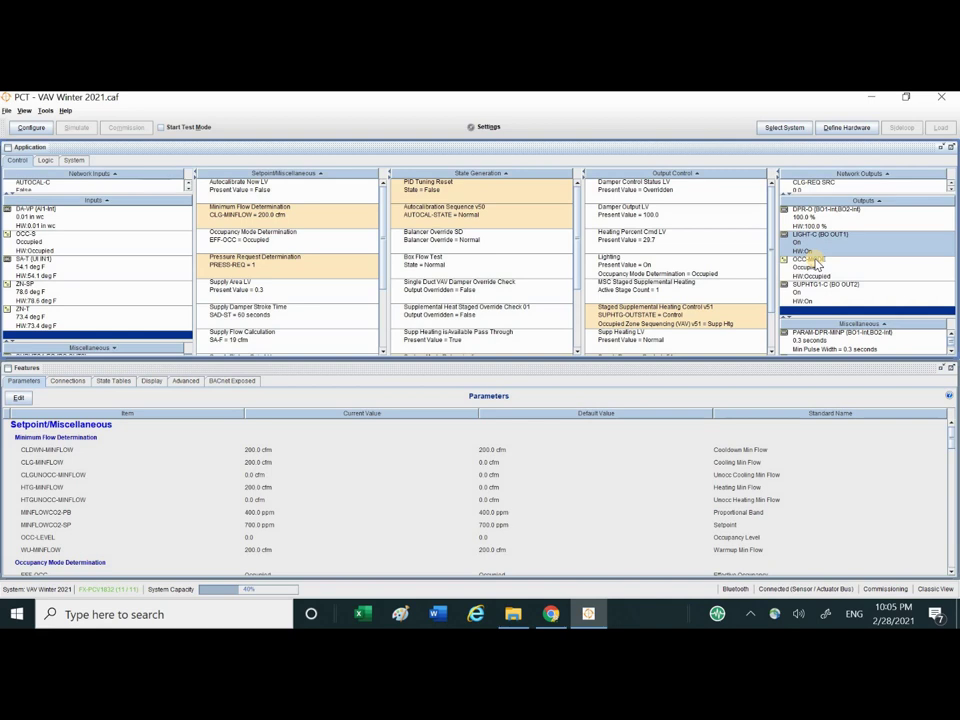
pyautogui.click(34, 291)
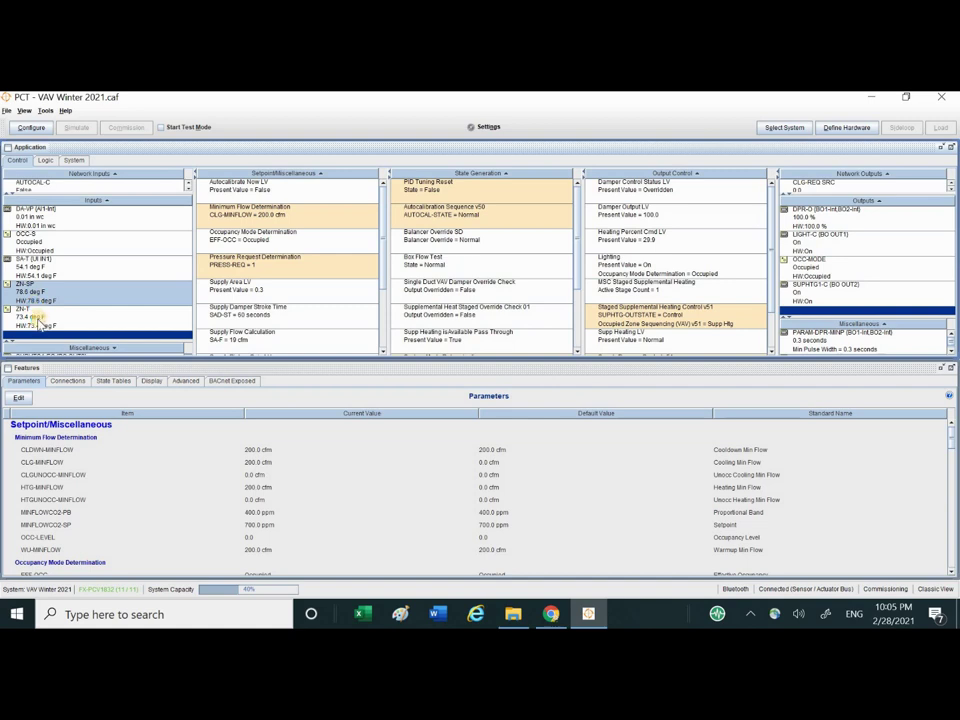
pyautogui.click(38, 318)
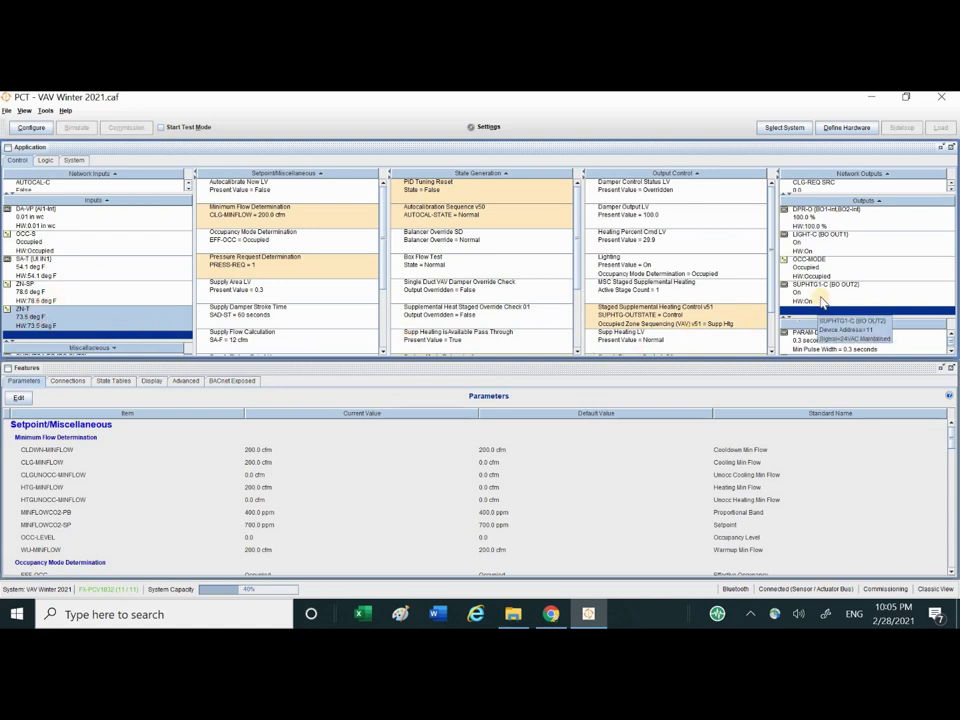
pyautogui.click(80, 310)
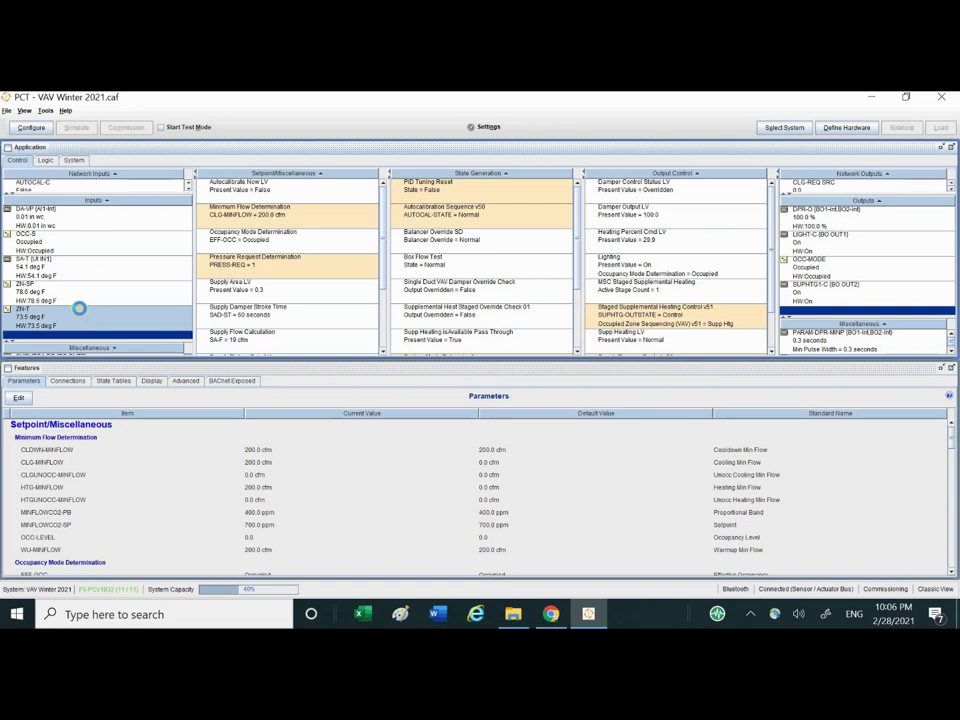
# Monitor the ZN-SP input through the setpoint change, compare it with ZN-T, and recheck the SUPHTG1-C output.
pyautogui.click(69, 297)
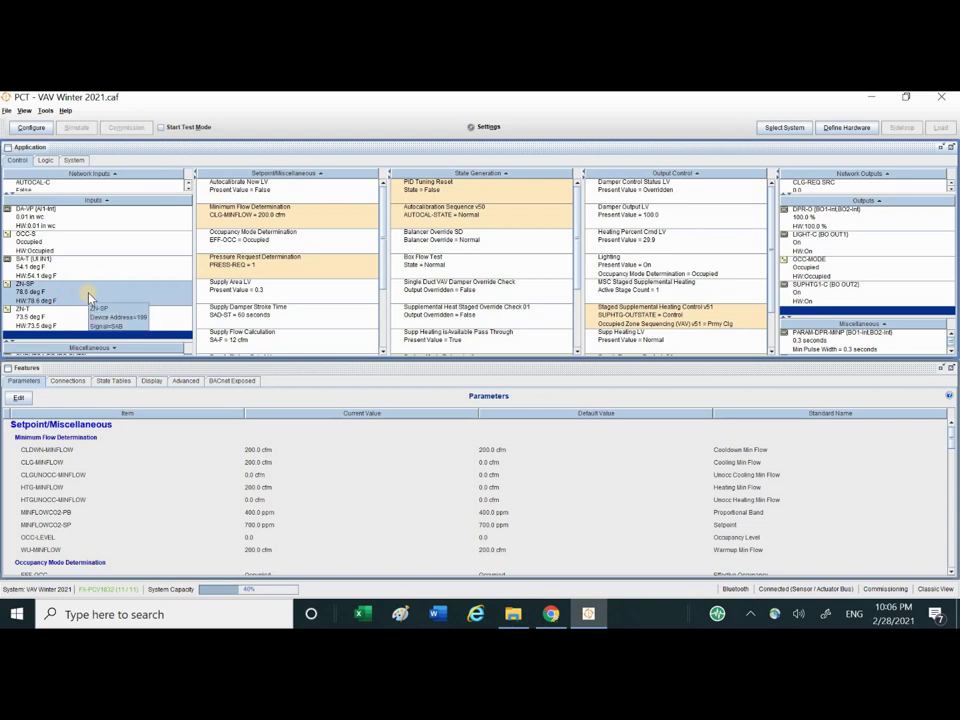
pyautogui.click(88, 294)
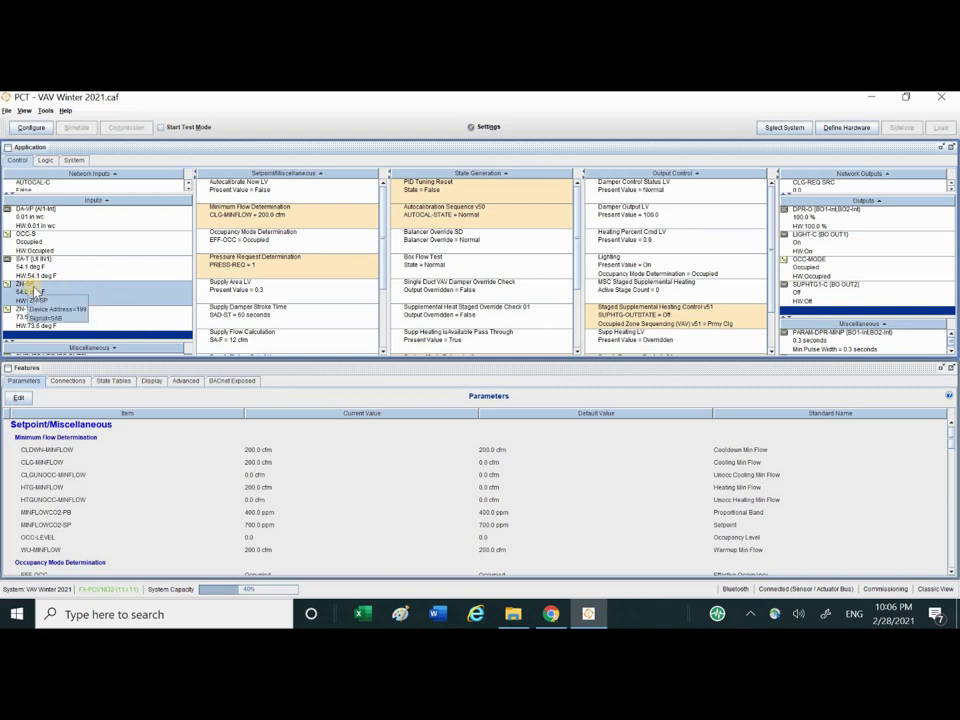
pyautogui.click(95, 320)
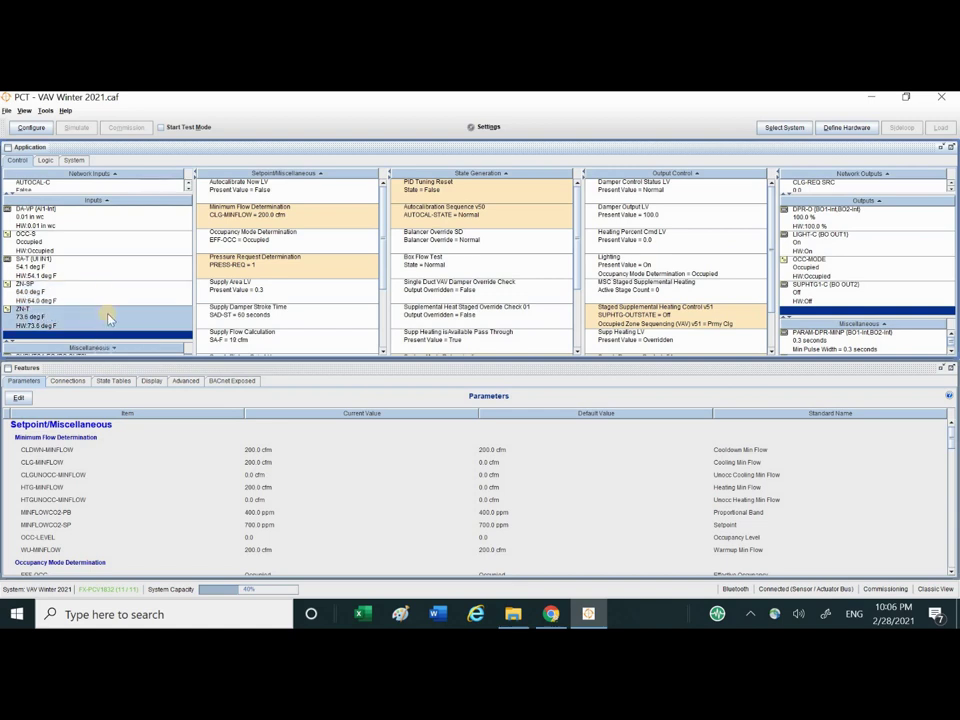
pyautogui.click(808, 290)
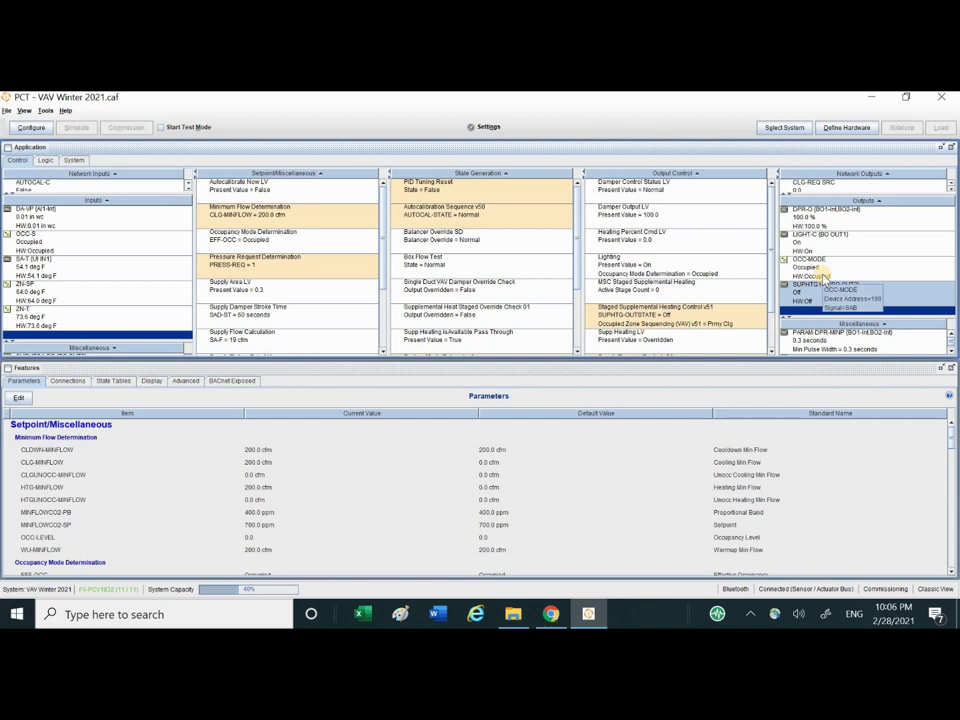
# Monitor the OCC-S input for a return to unoccupied mode.
pyautogui.click(38, 240)
pyautogui.click(38, 241)
pyautogui.click(38, 241)
pyautogui.click(38, 240)
pyautogui.click(38, 241)
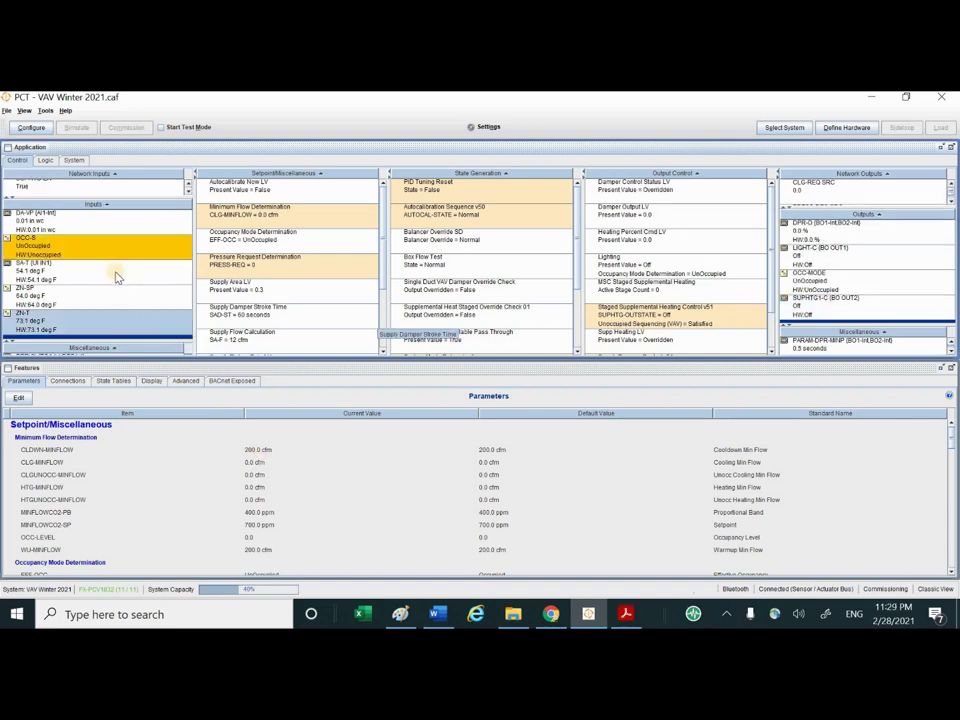
# Check the OCC-S input against the OCC-MODE and LIGHT-C outputs in unoccupied mode.
pyautogui.click(66, 252)
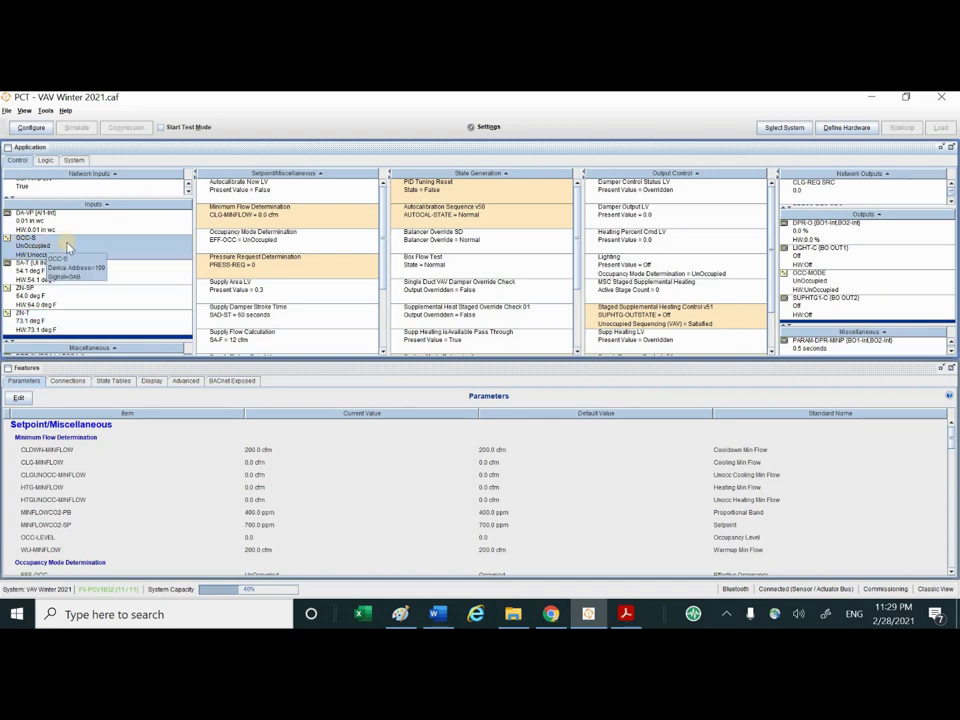
pyautogui.click(838, 276)
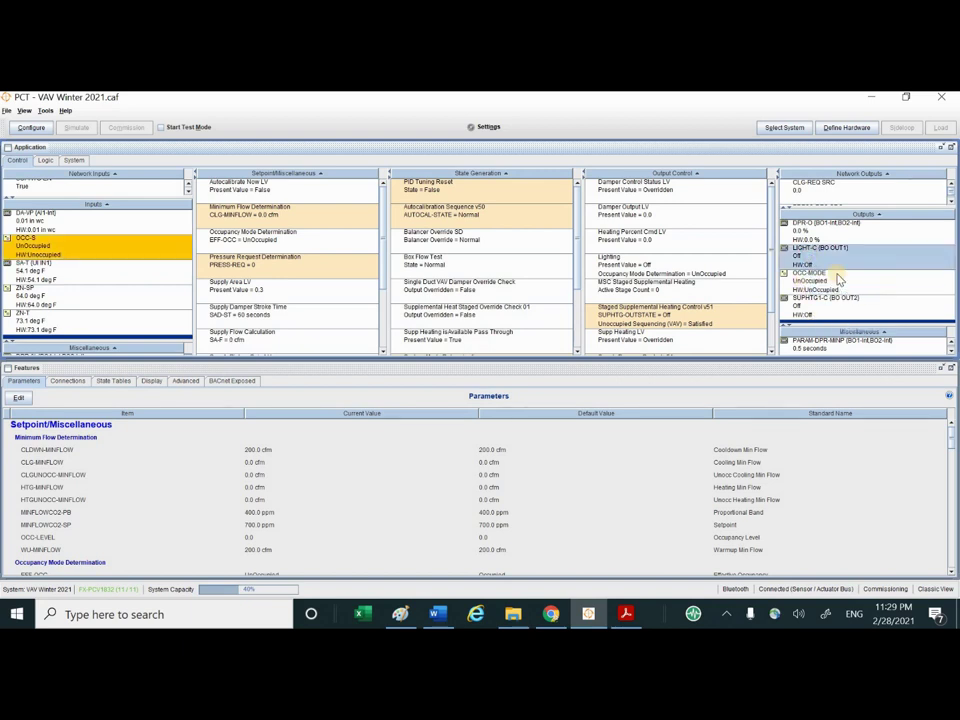
pyautogui.click(826, 258)
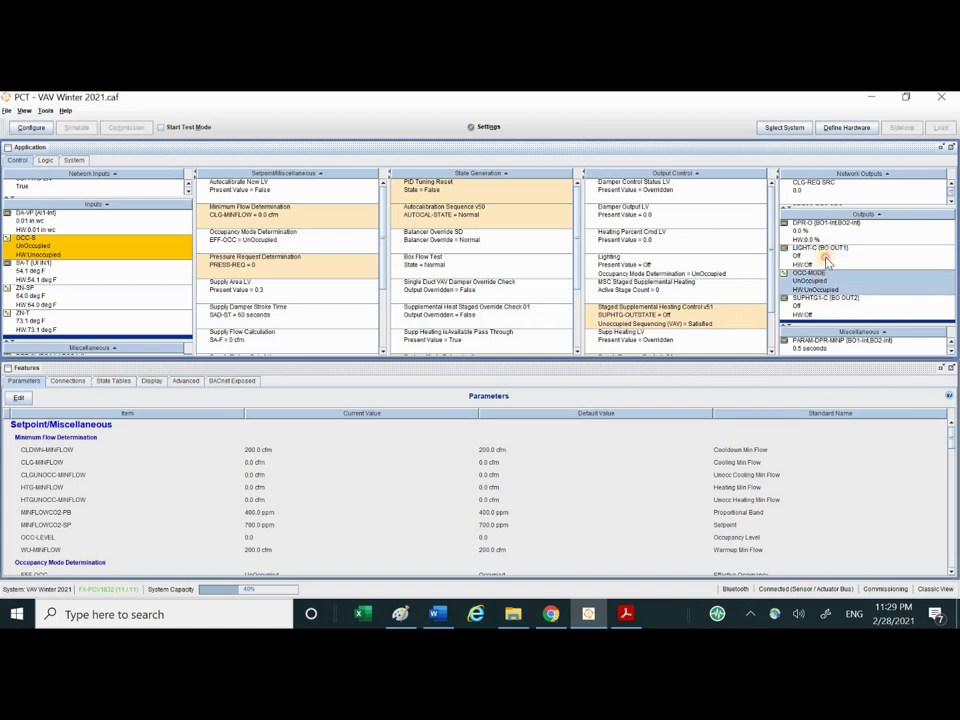
pyautogui.click(822, 287)
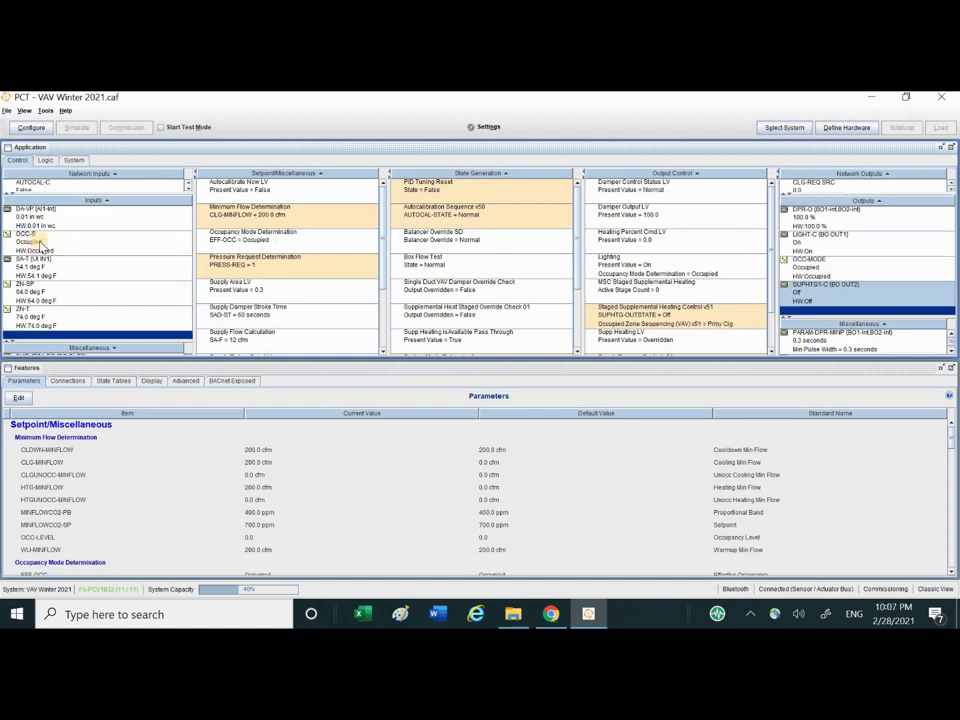
pyautogui.click(38, 240)
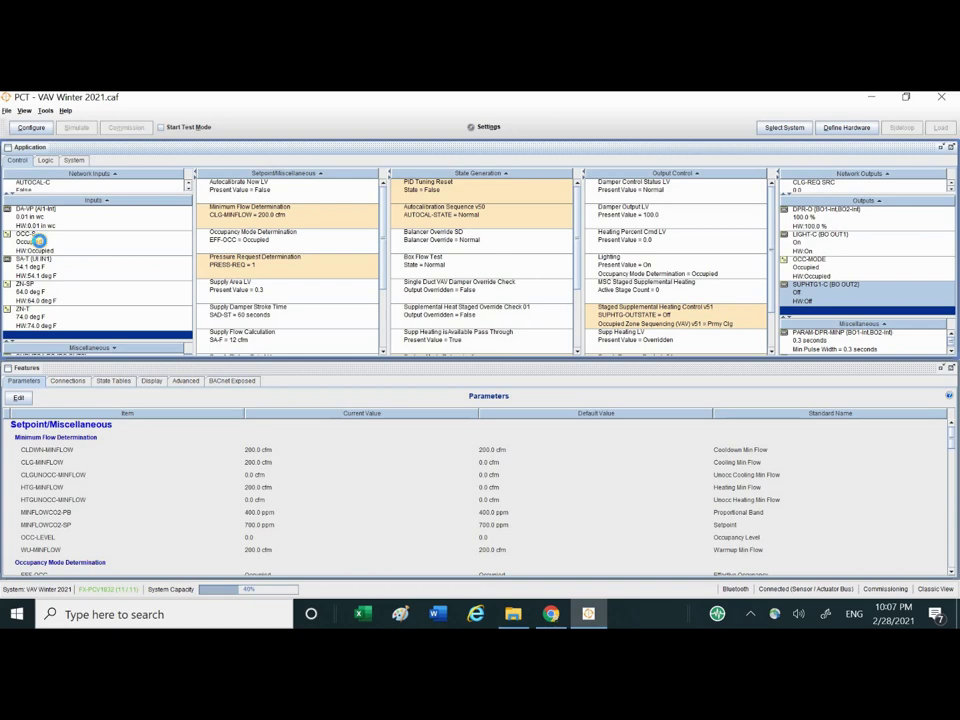